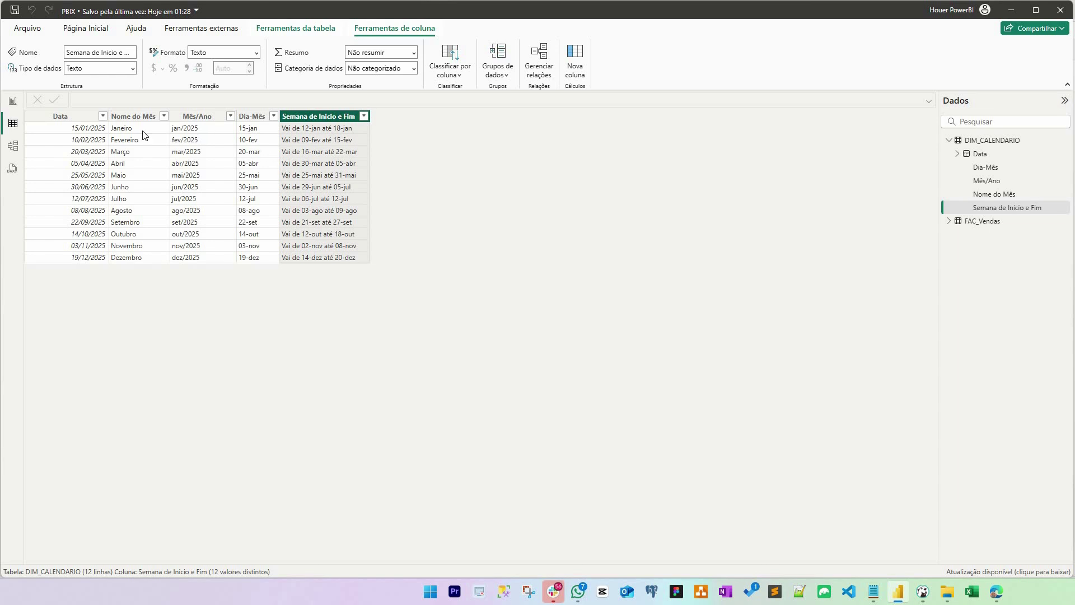
- Rearrange the FAC_Vendas and DIM_CALENDARIO cards in the model view and shorten the DIM_CALENDARIO card
click(84, 130)
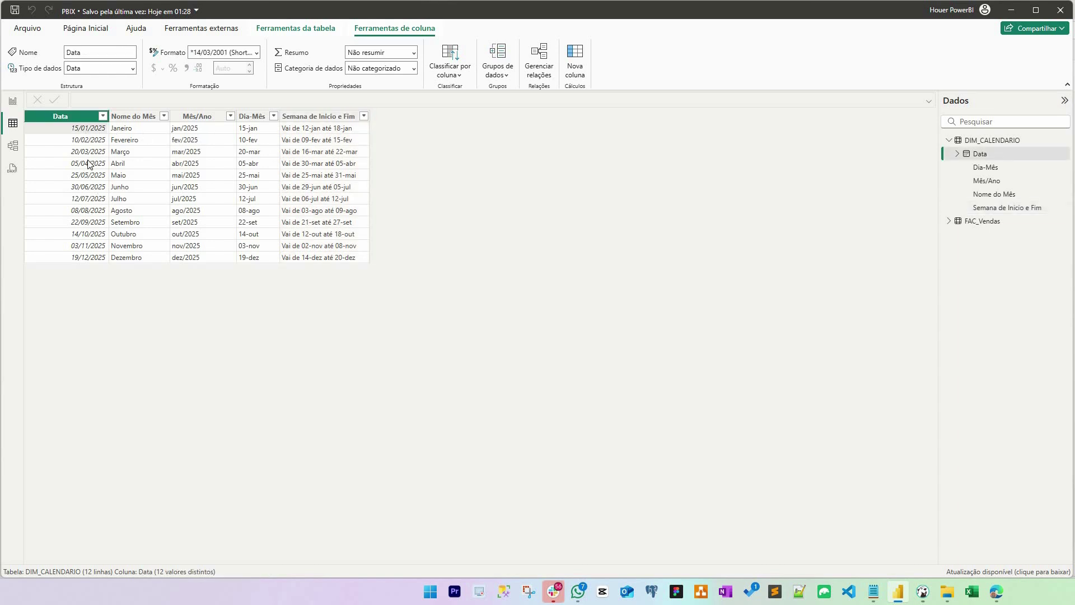
click(14, 150)
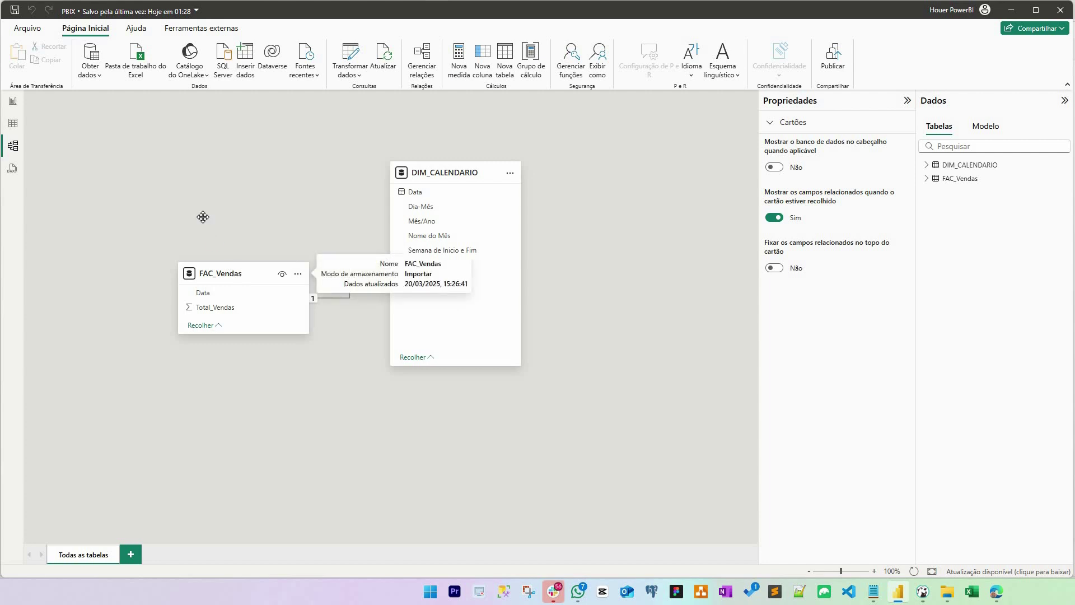
drag(238, 273, 206, 250)
drag(413, 175, 393, 197)
drag(401, 386, 402, 326)
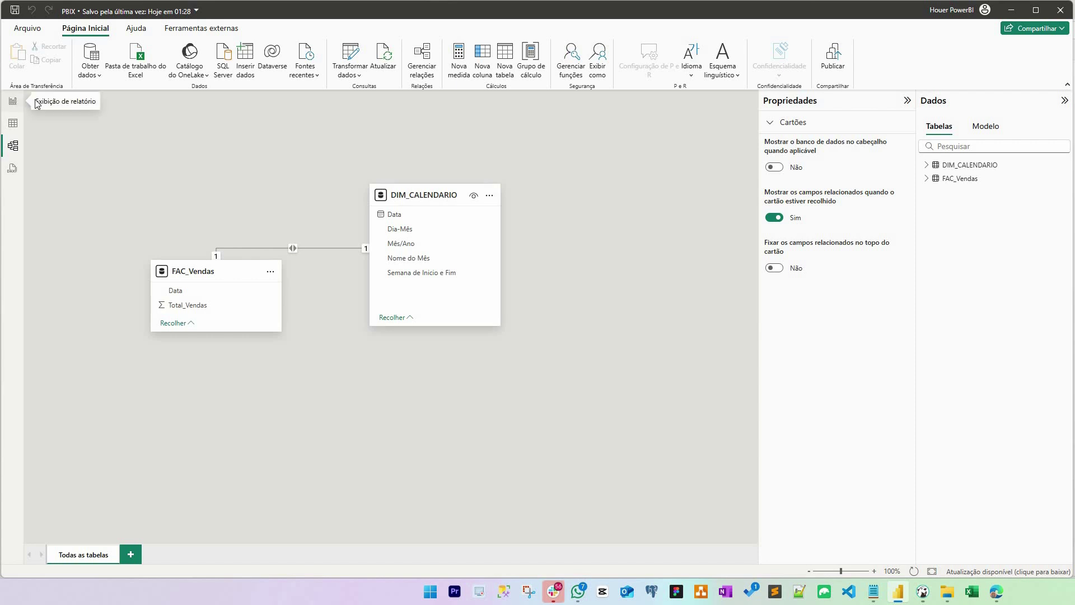
- Plot Total_Vendas by Nome do Mês in the empty column chart on report page Página 2
click(17, 101)
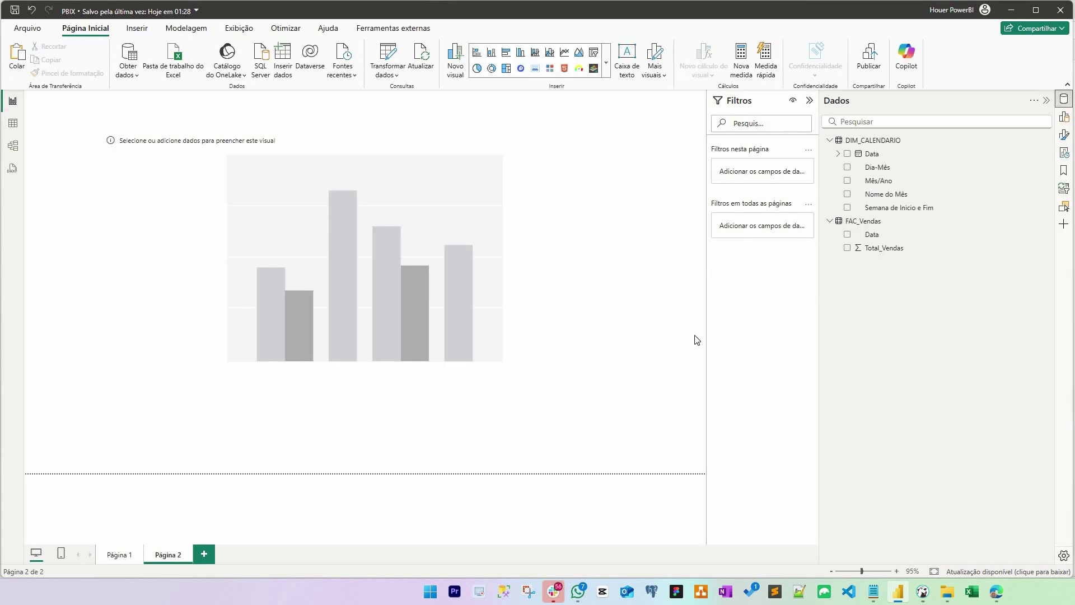
drag(889, 195, 607, 280)
click(416, 420)
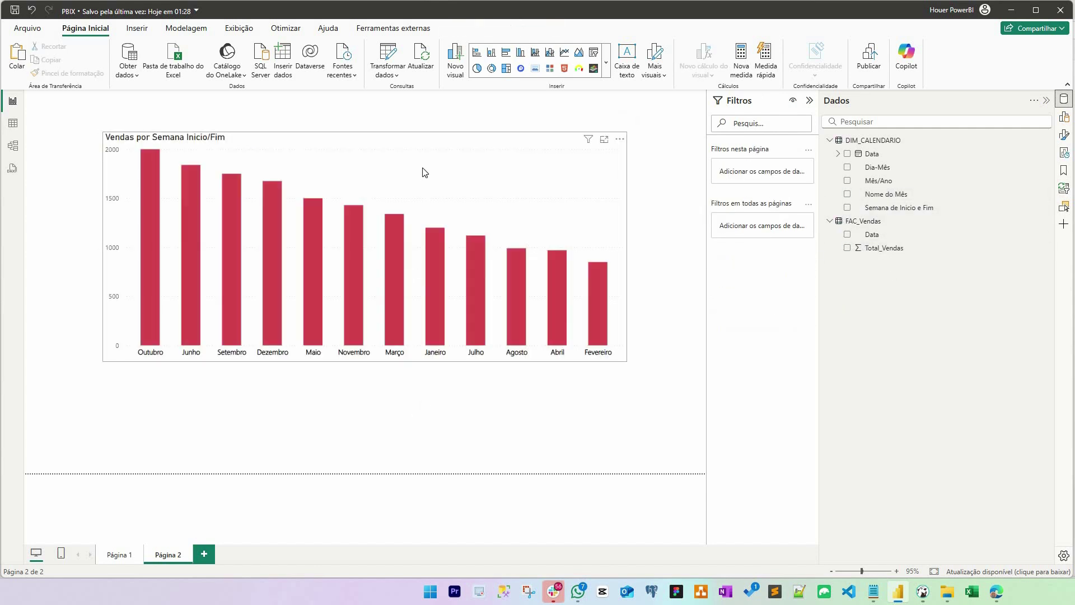
- Sort the column chart's axis by Nome do Mês in ascending order
click(439, 148)
click(620, 140)
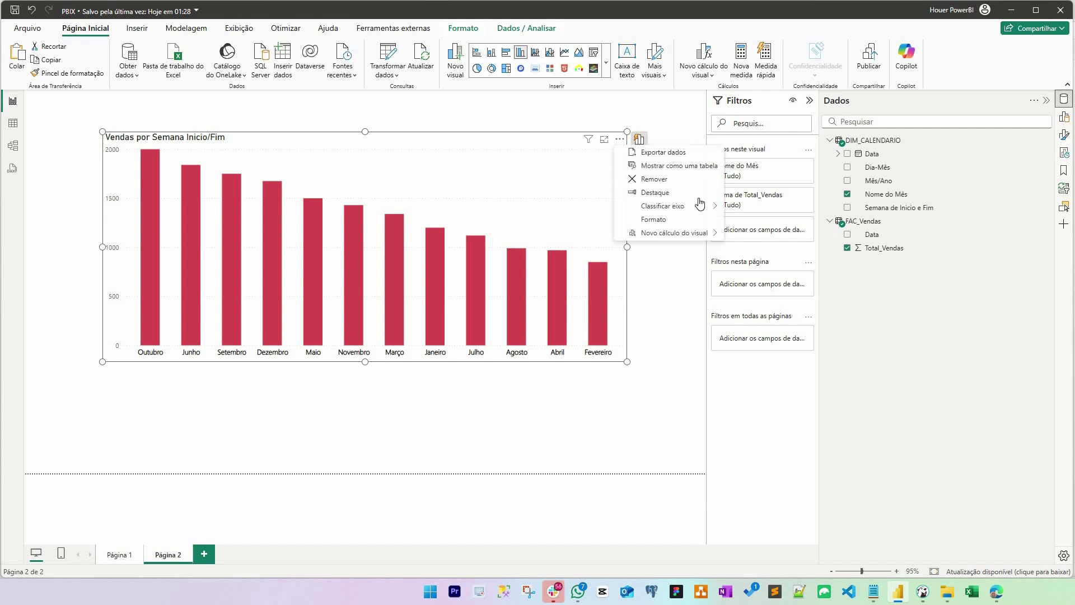
mouse_move(697, 206)
click(743, 207)
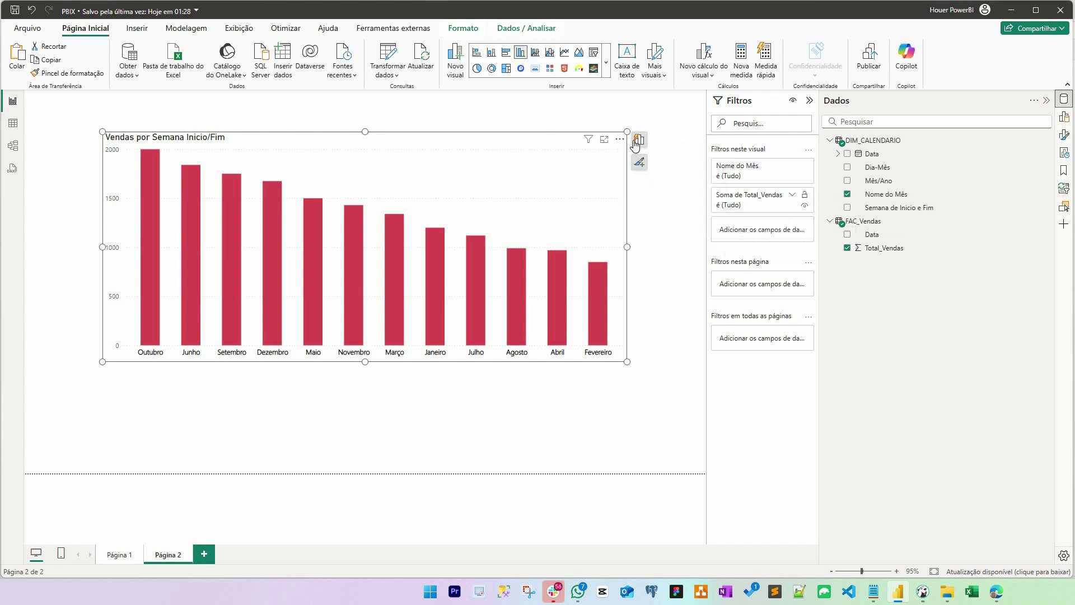
click(620, 140)
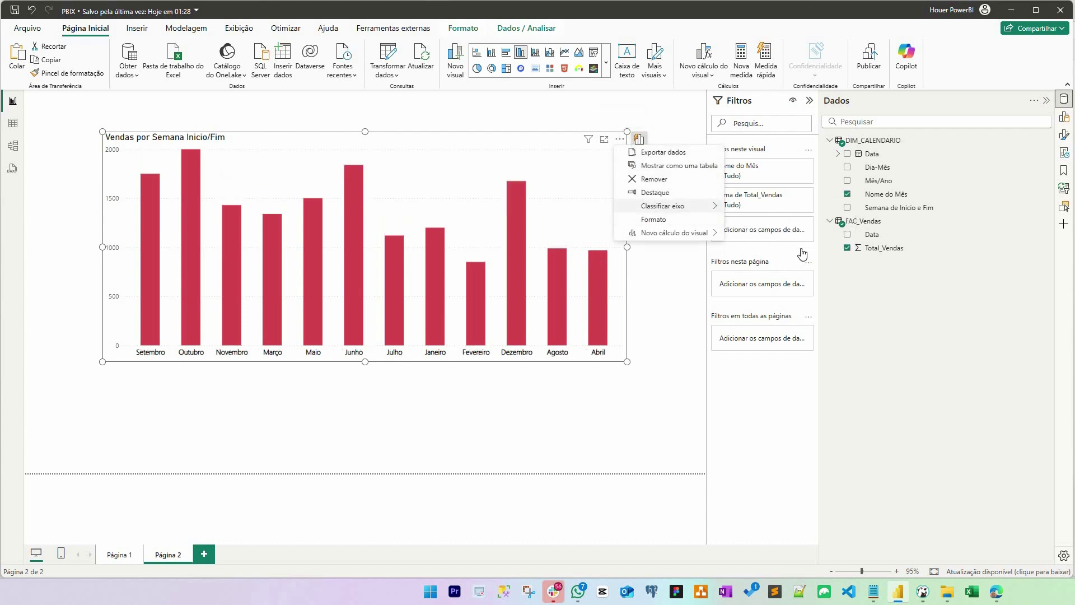
mouse_move(712, 207)
click(760, 248)
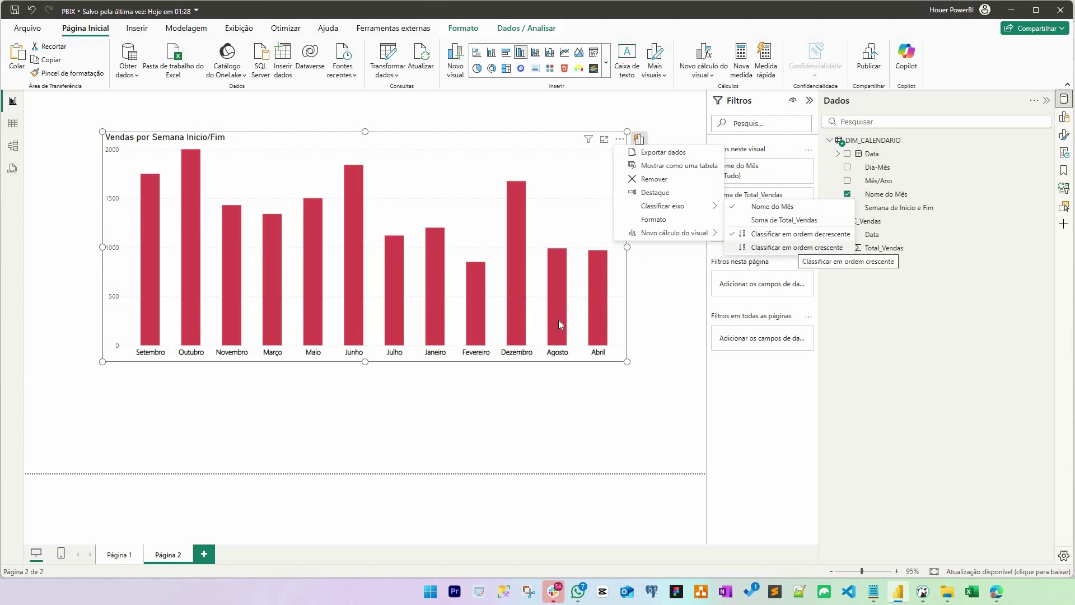
click(299, 391)
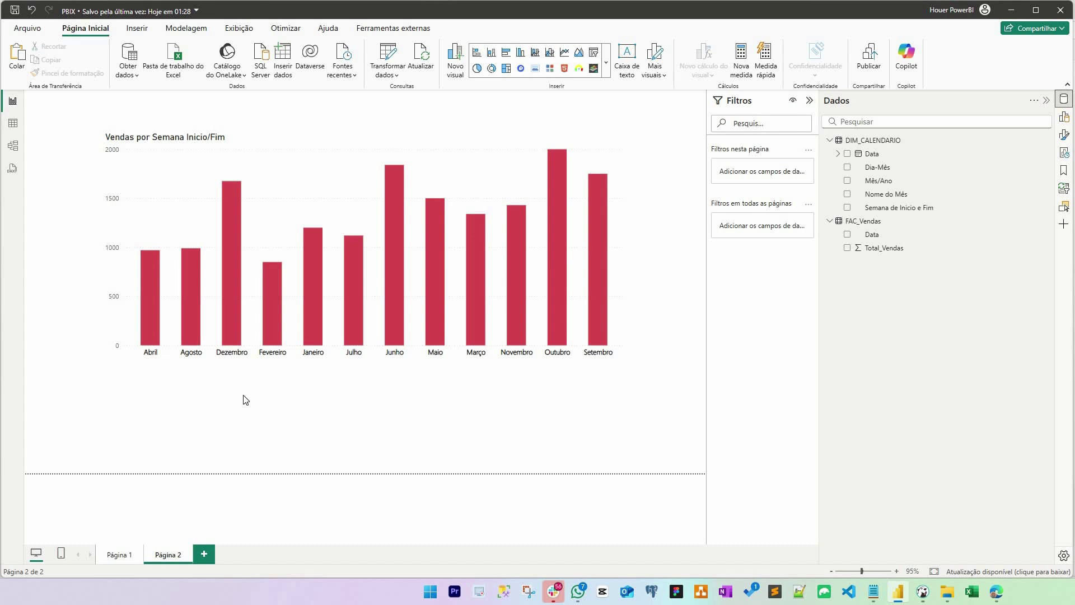
- Open the DIM_CALENDARIO query in the Power Query Editor and start a custom column named "Número do Mês"
click(386, 55)
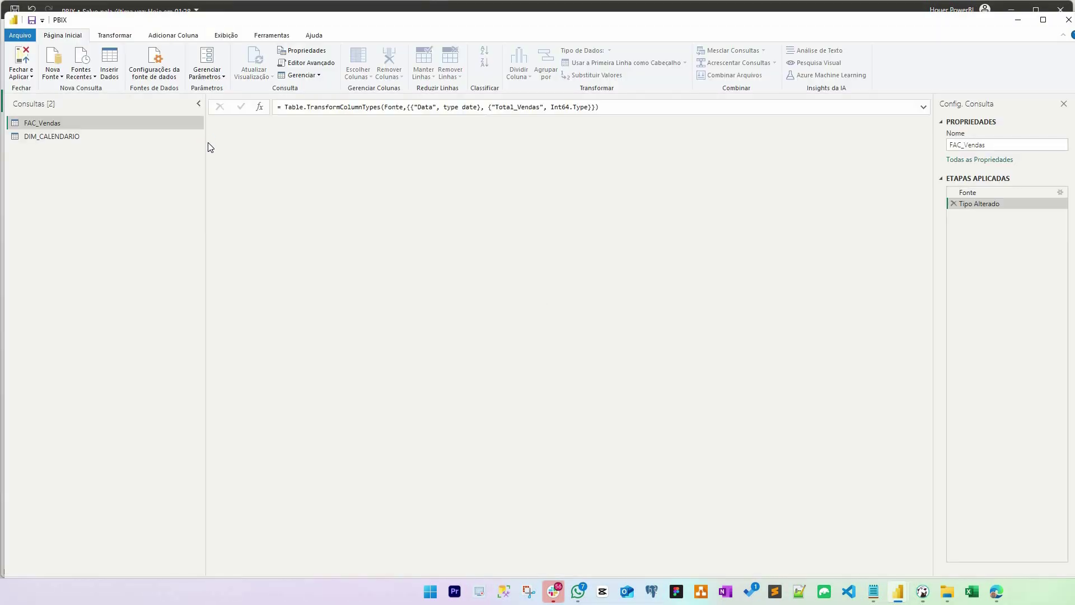
click(110, 134)
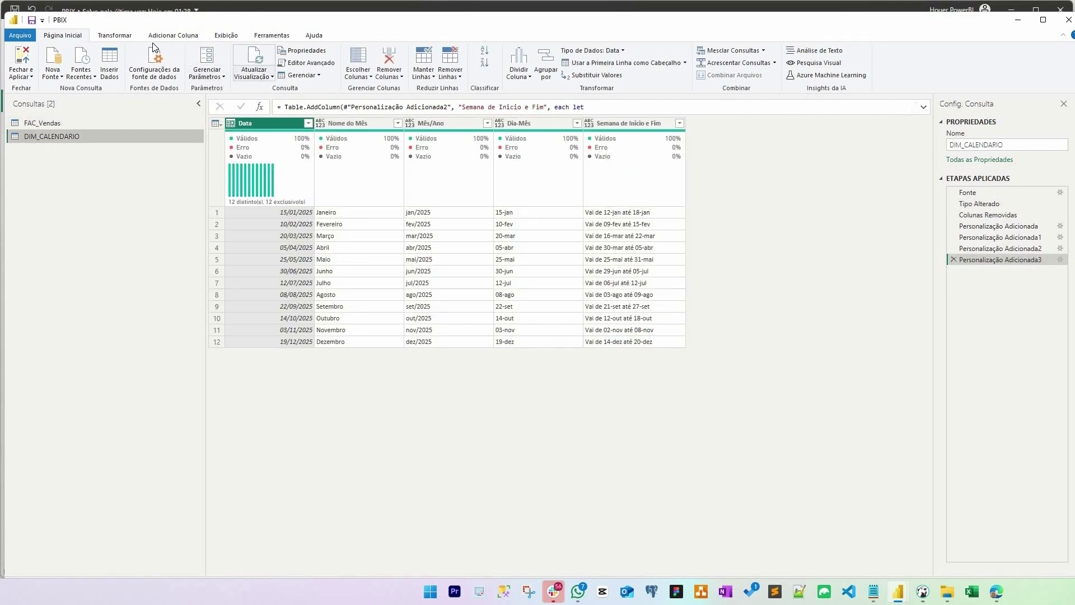
click(173, 35)
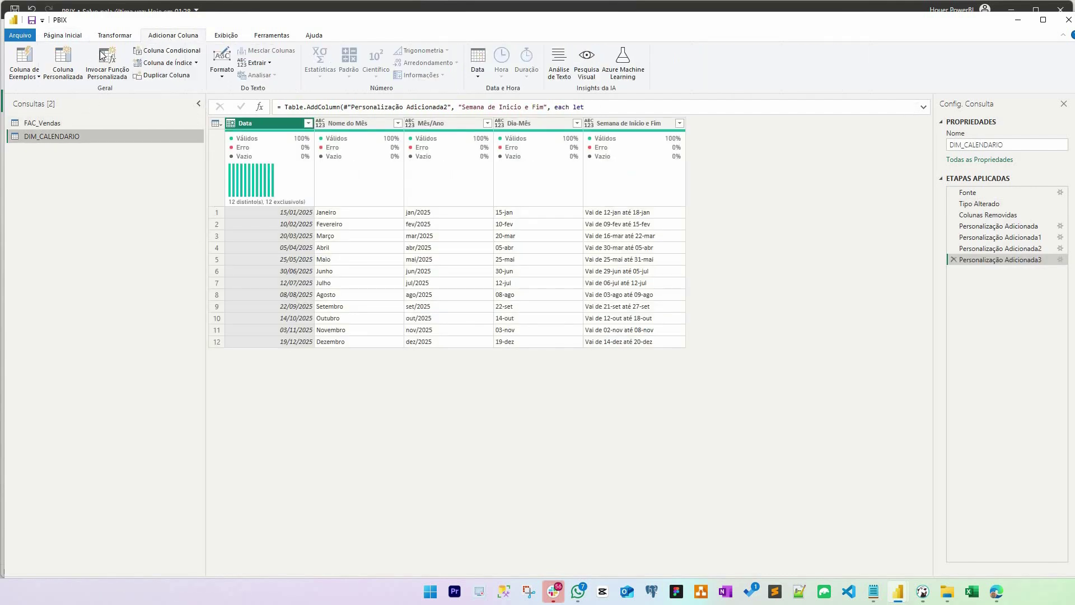
click(62, 63)
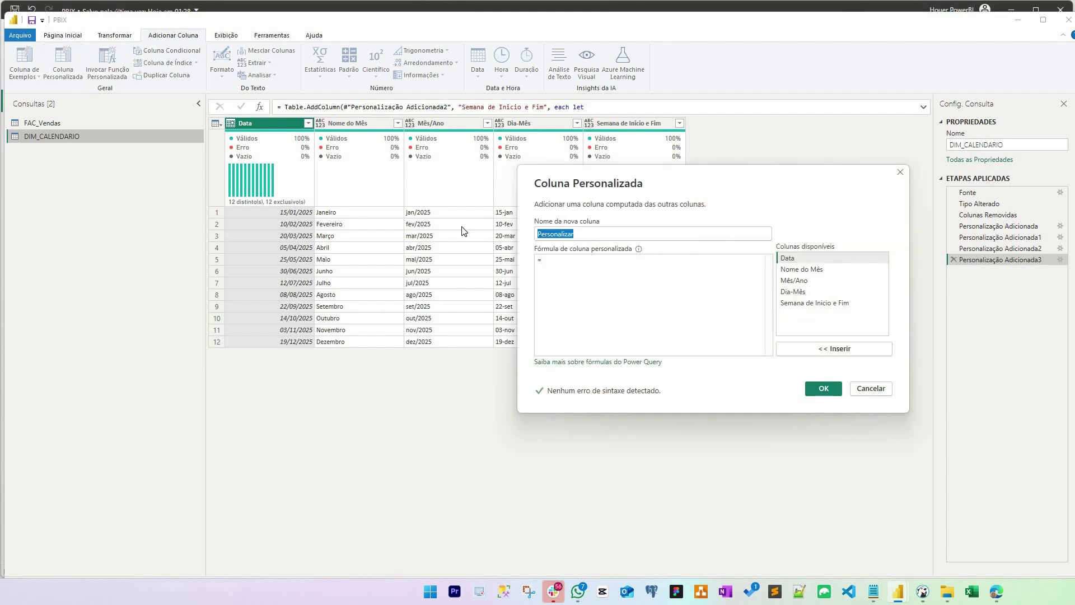
text(Número)
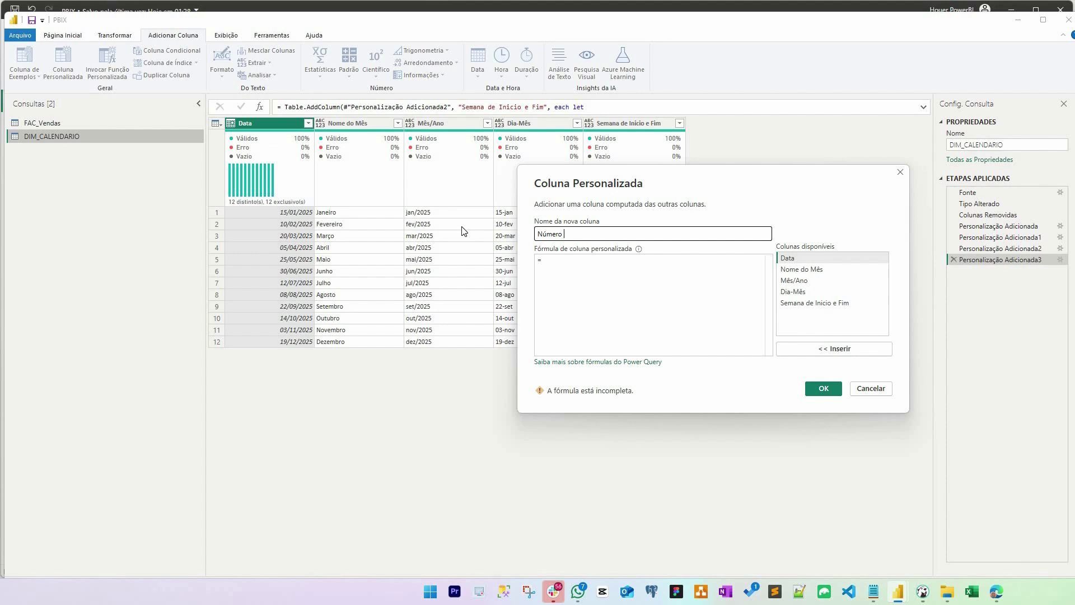
text( do Mês)
- Give the custom column the formula Date.Month([Data]) and add it to the query
click(559, 266)
text(datemonth)
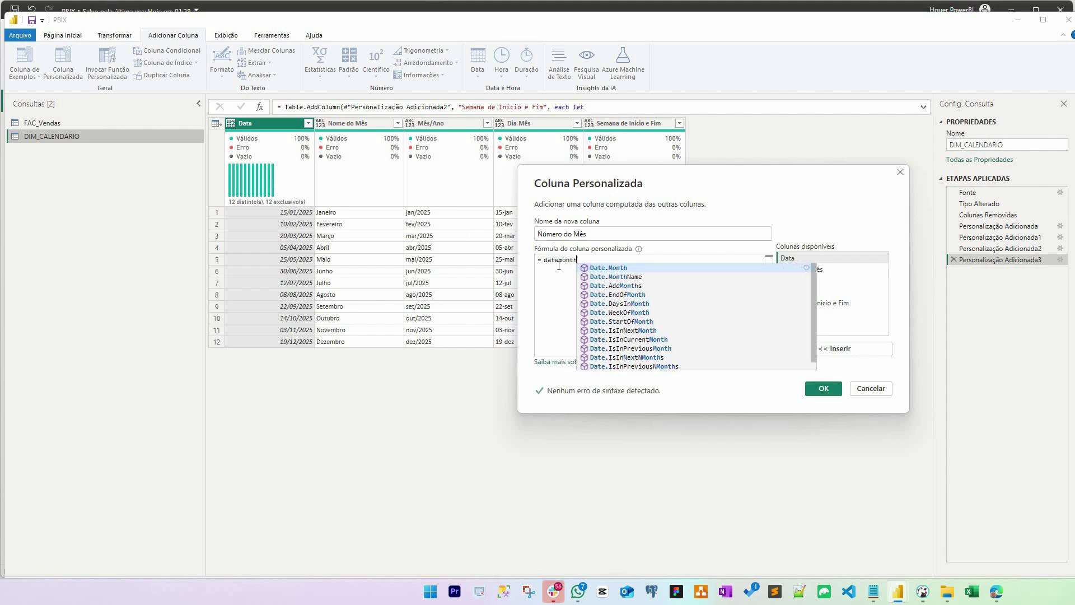
key(Tab)
text(()
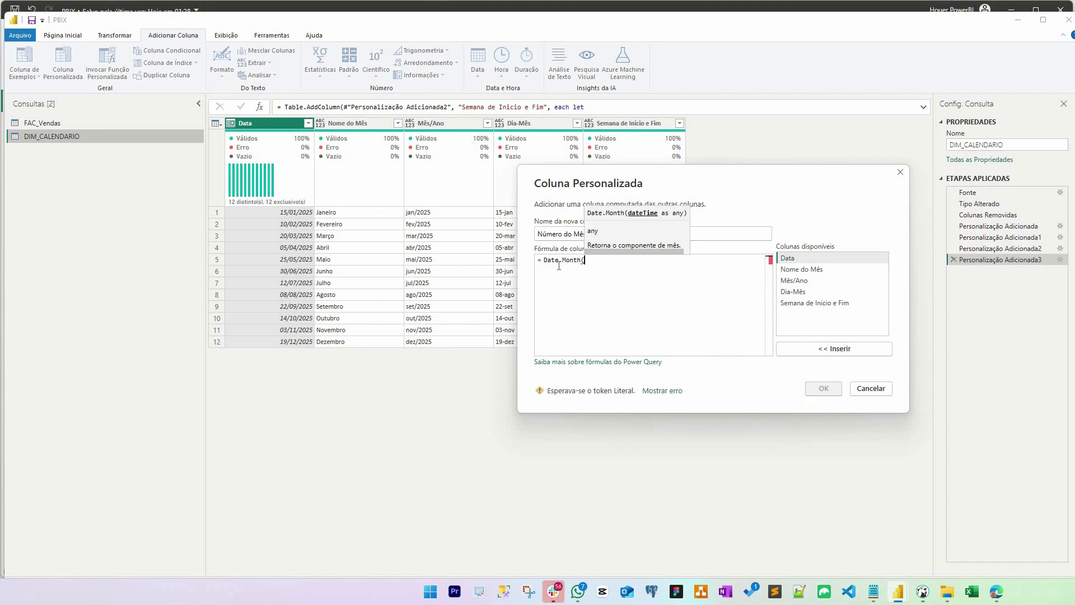
text([)
key(Down)
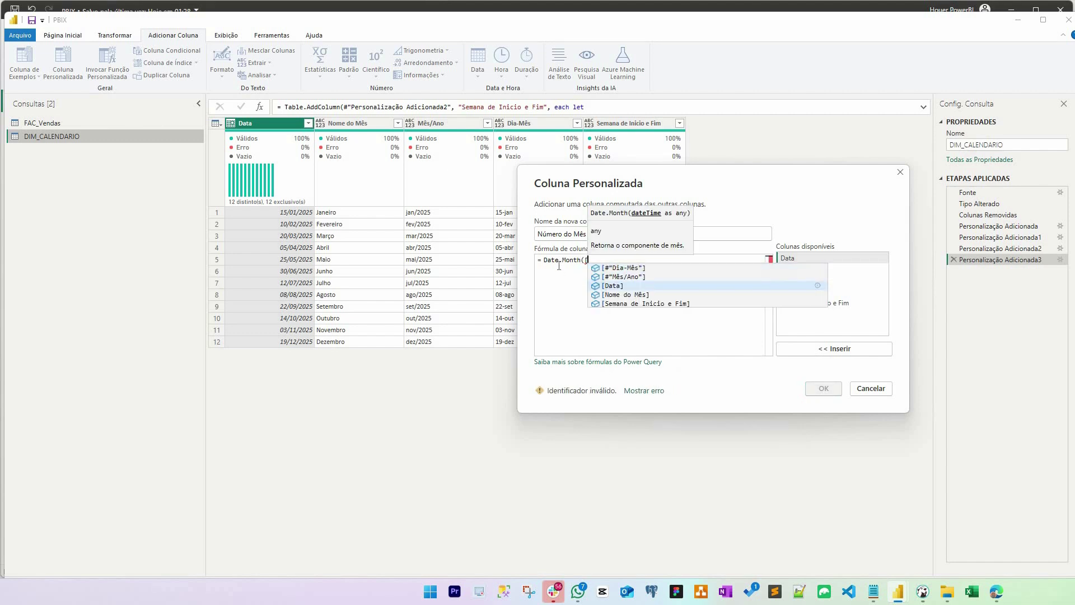
key(Down)
key(Tab)
text())
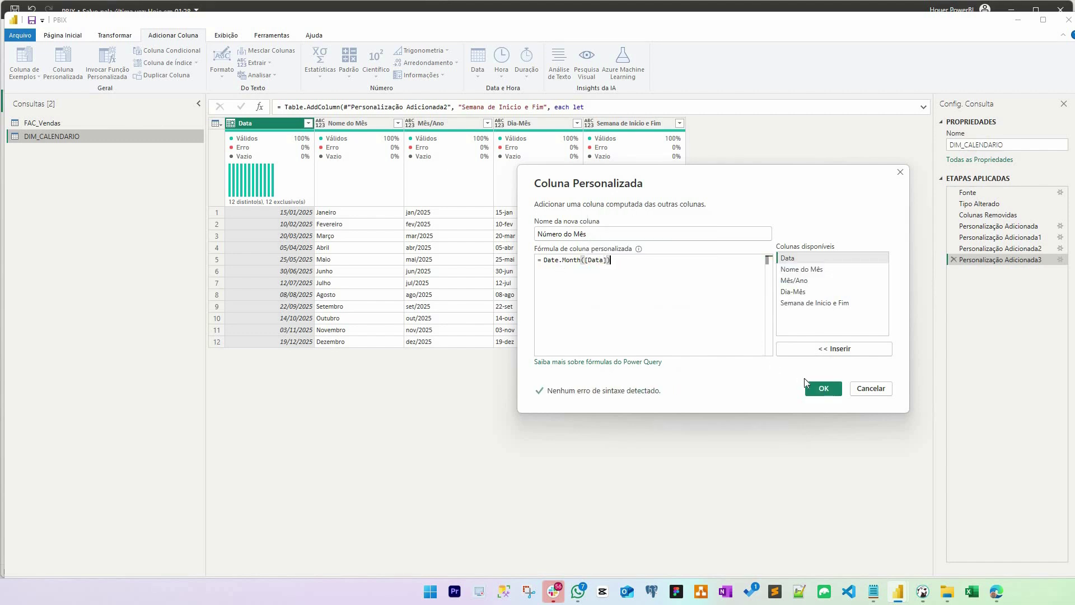
click(823, 388)
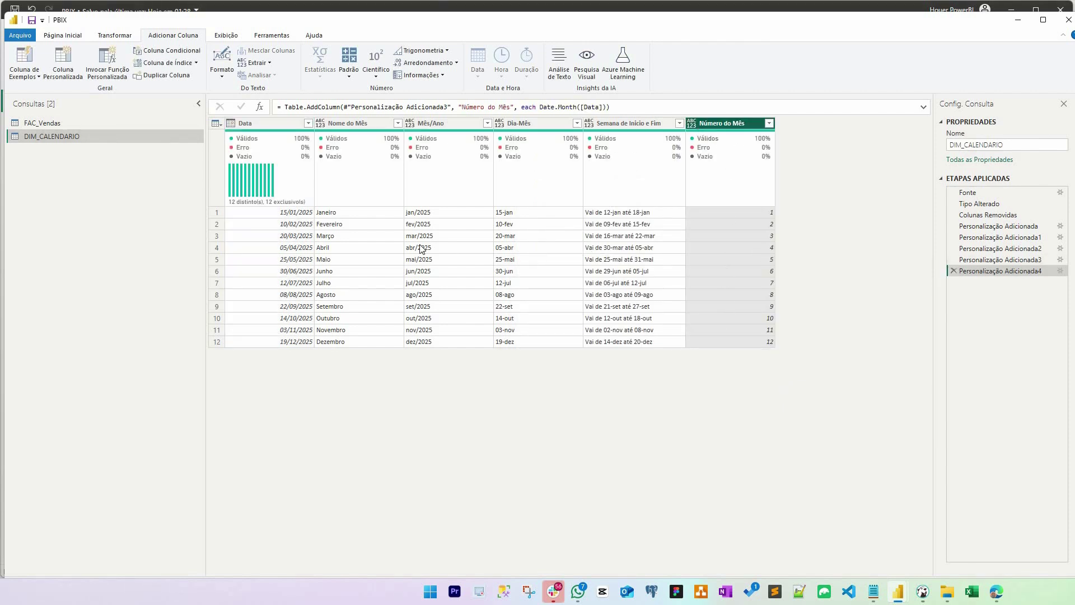
- Set the Número do Mês column's data type to Número Inteiro and apply the query changes to the report
click(351, 122)
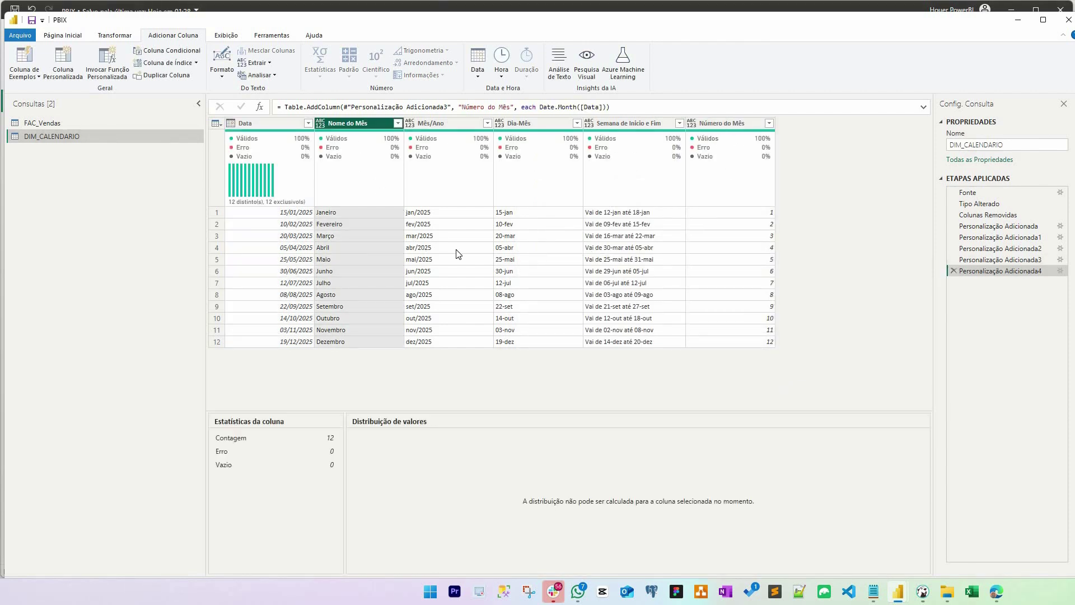
click(348, 213)
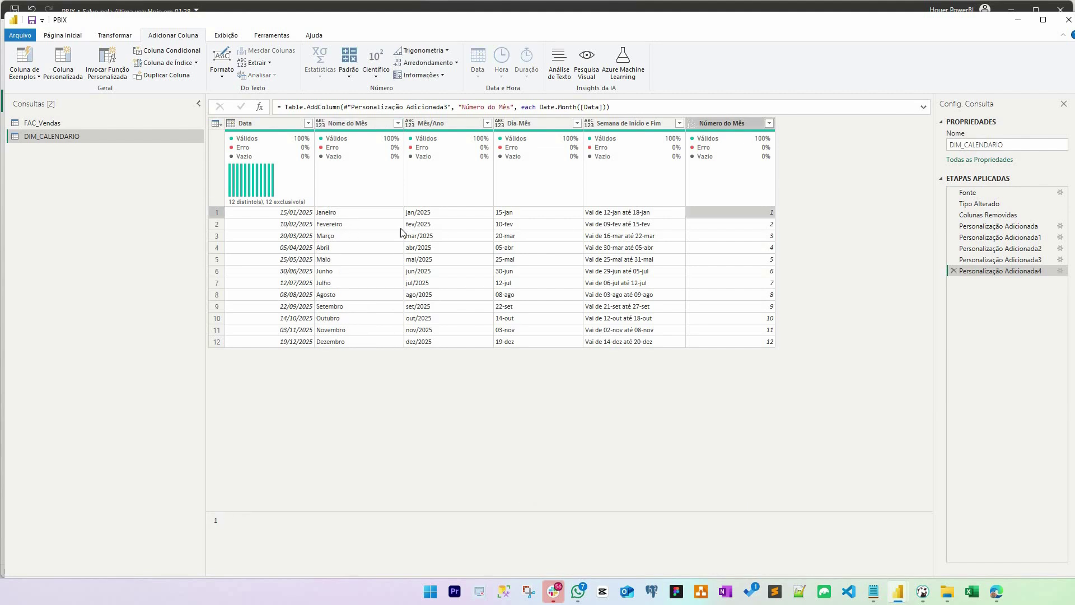
click(740, 235)
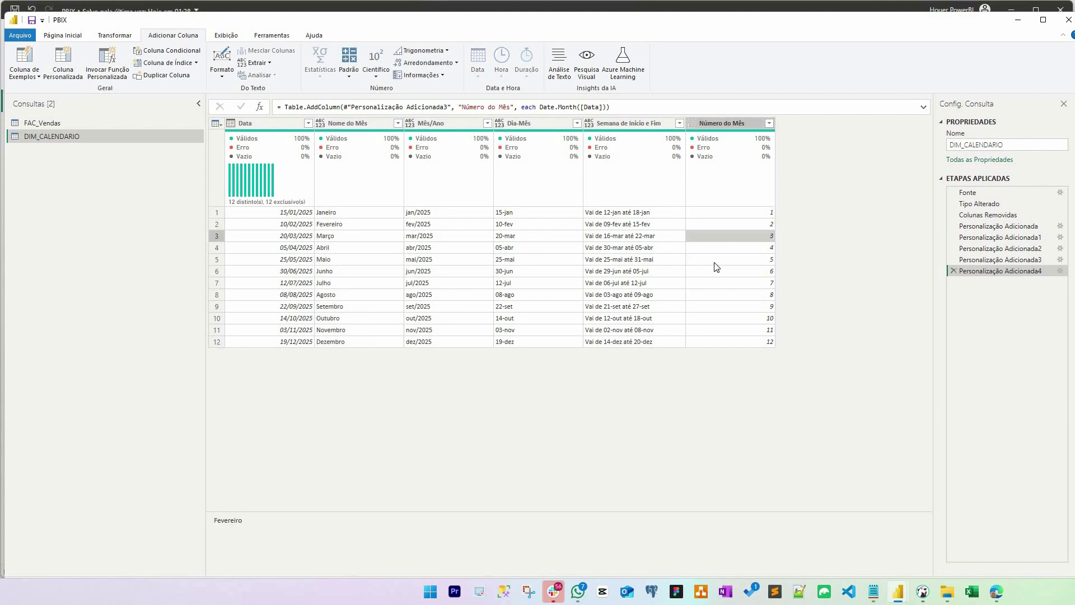
click(694, 124)
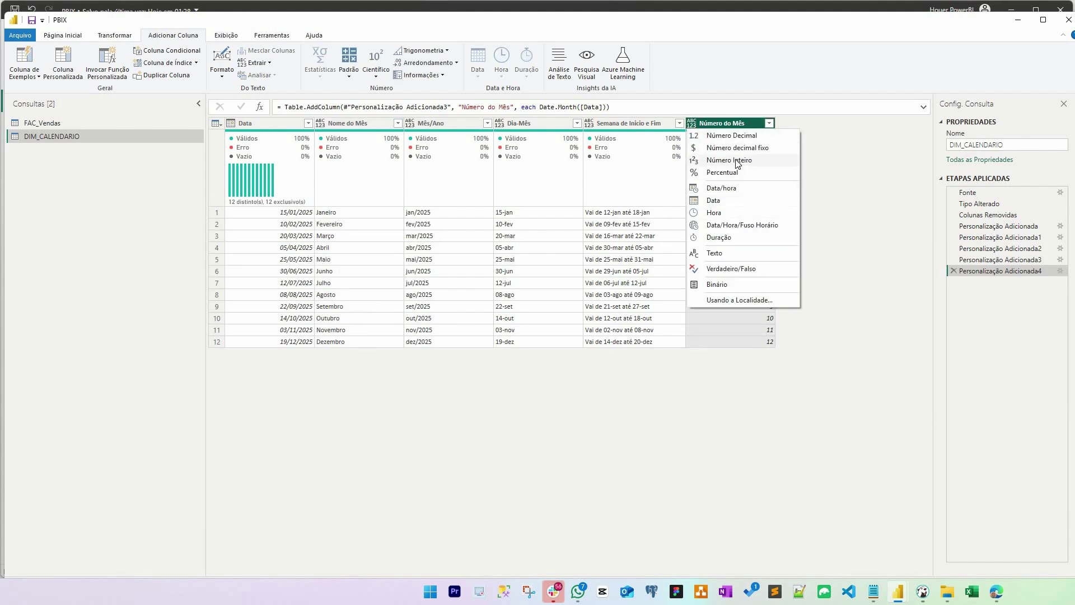
click(736, 161)
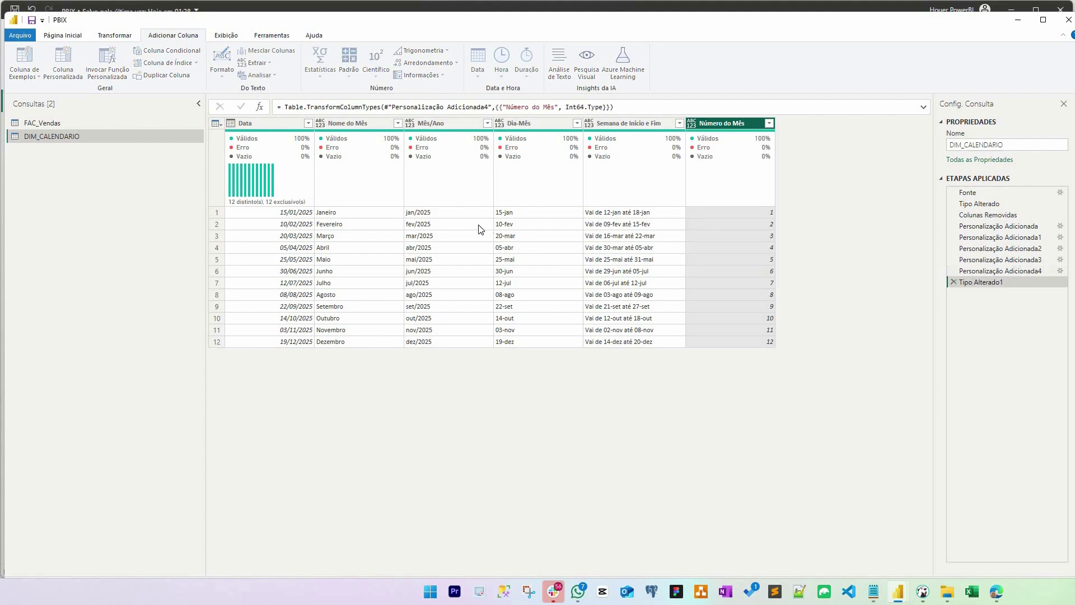
click(81, 37)
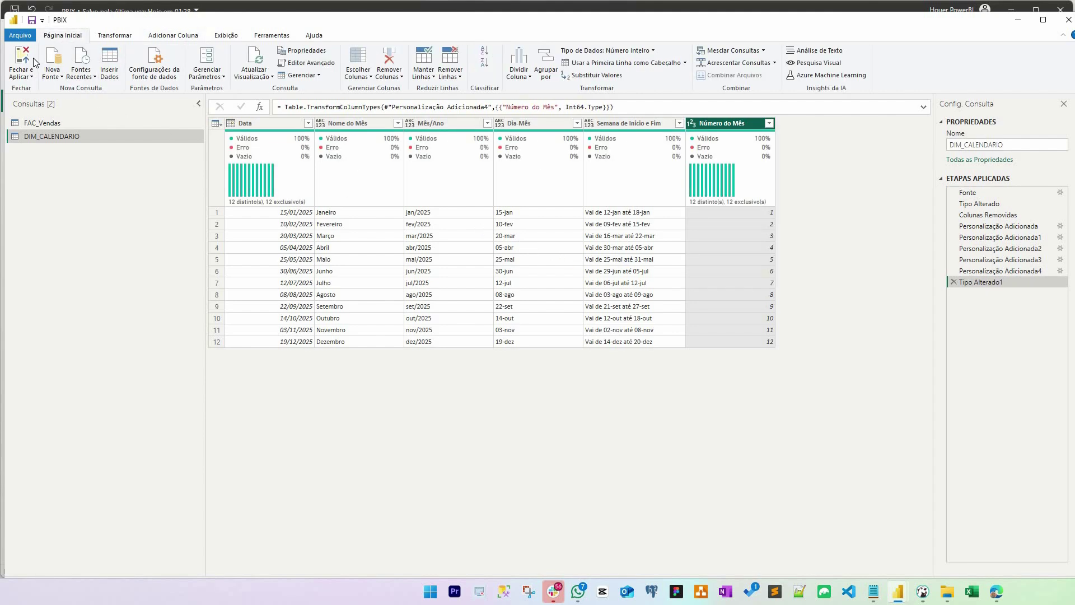
click(21, 61)
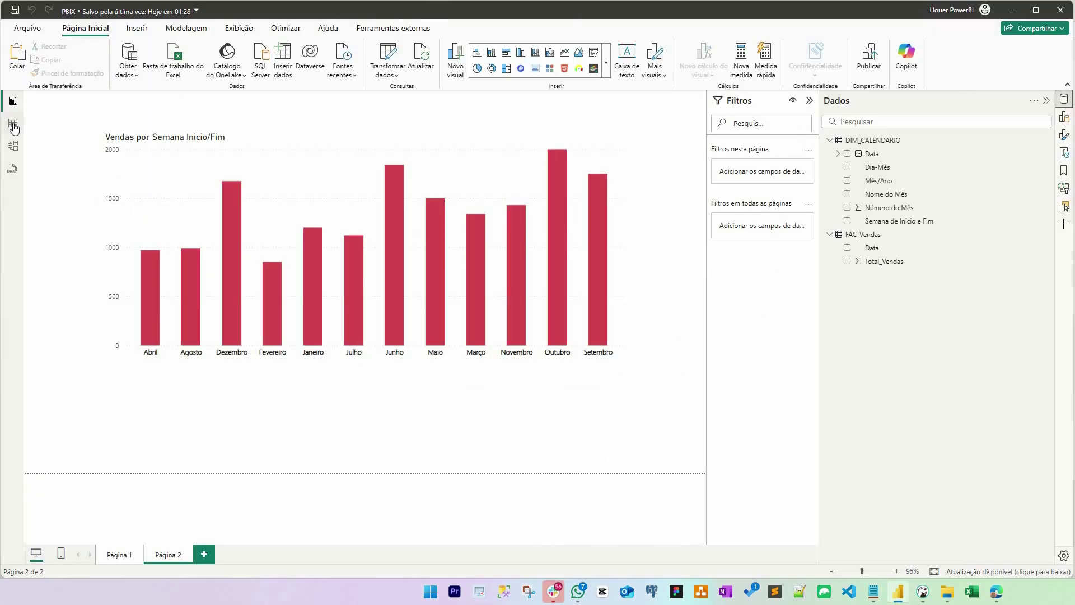
- In the DIM_CALENDARIO data table, set the Nome do Mês column to sort by Número do Mês
click(13, 125)
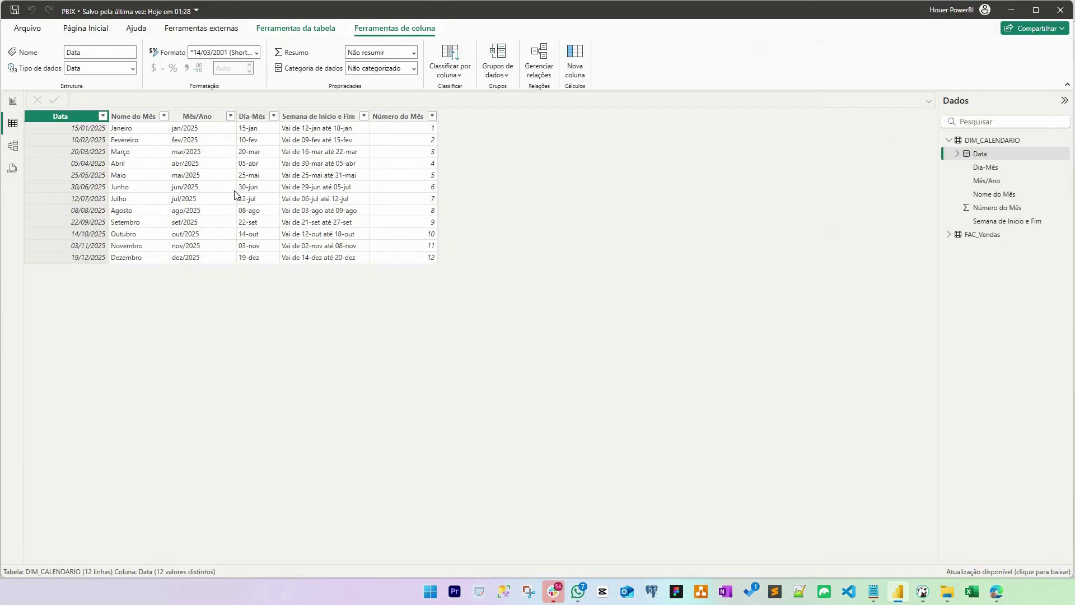
click(141, 117)
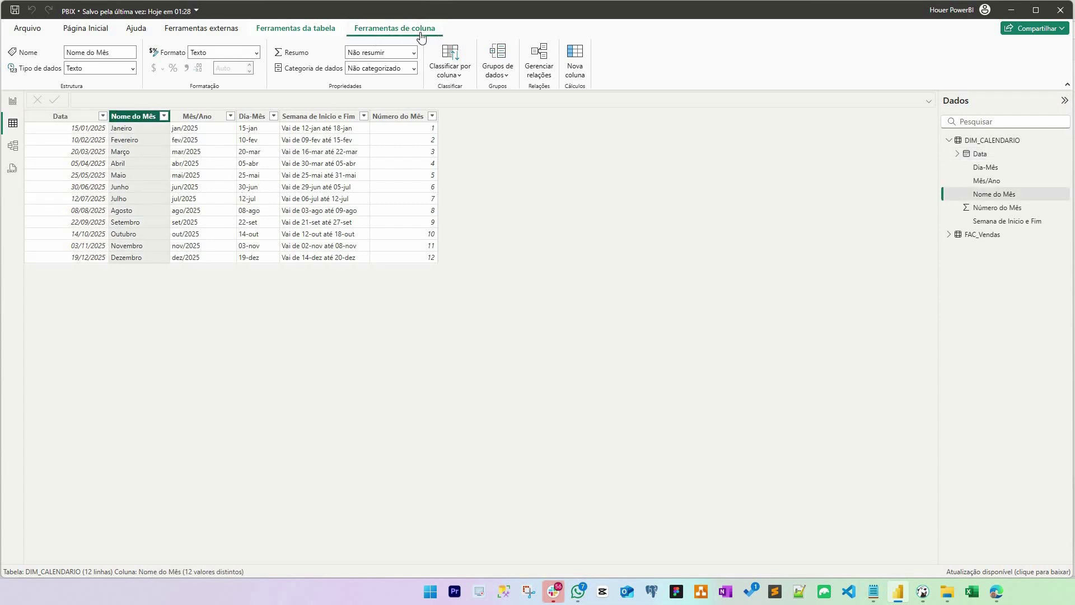
click(461, 67)
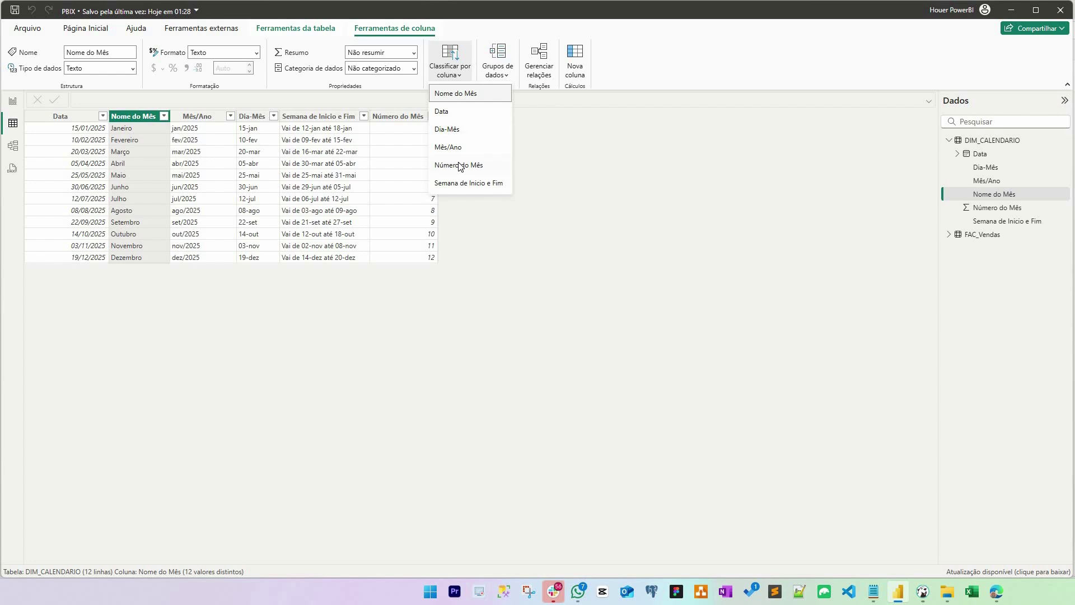
click(459, 166)
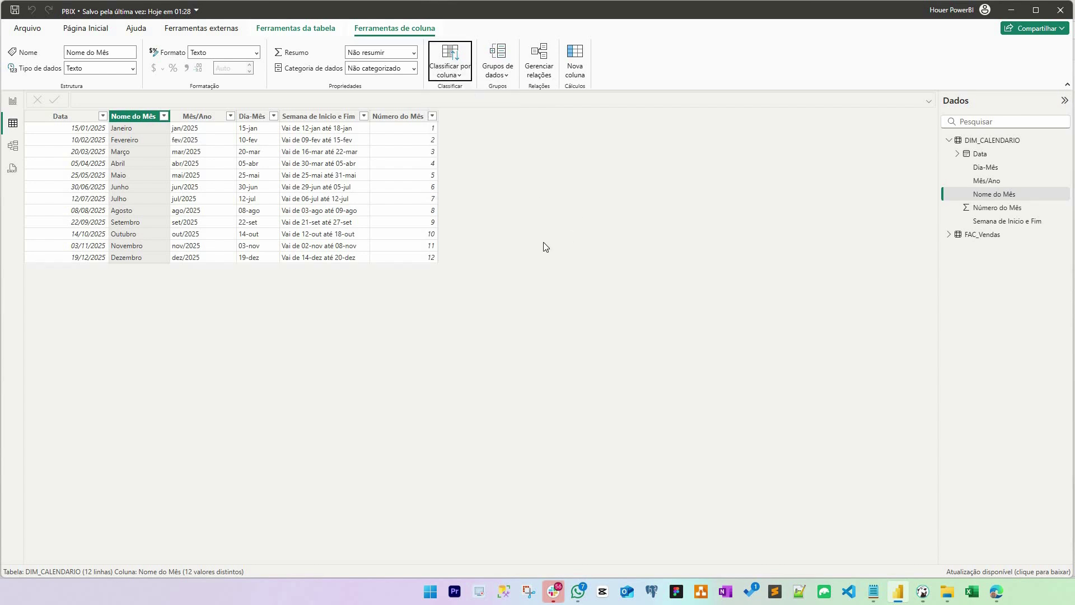
- Replace Nome do Mês with Mês/Ano as the axis field of the report's column chart
click(11, 102)
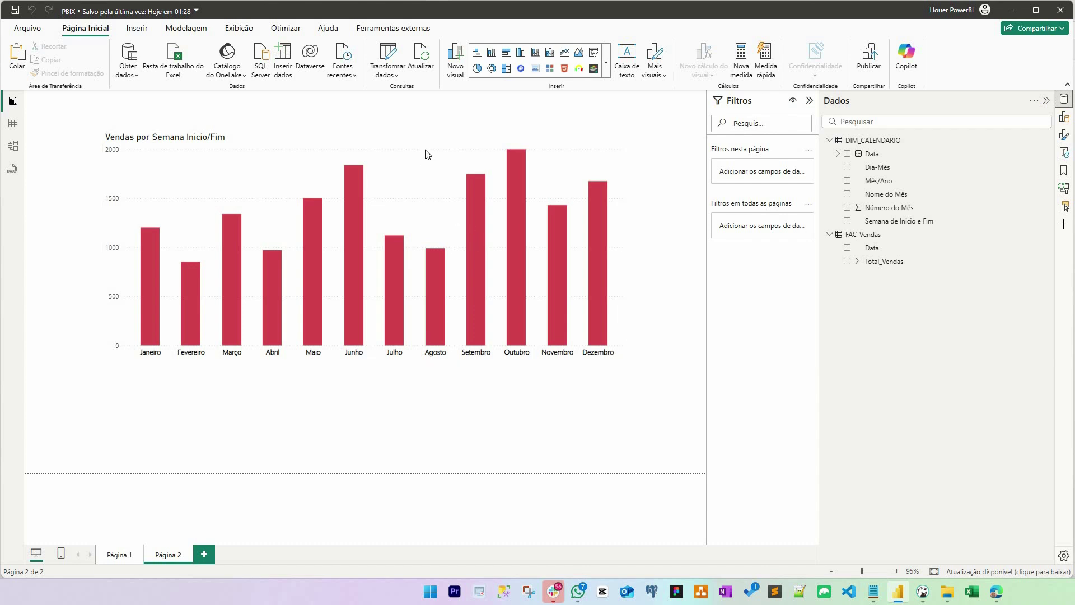
click(615, 161)
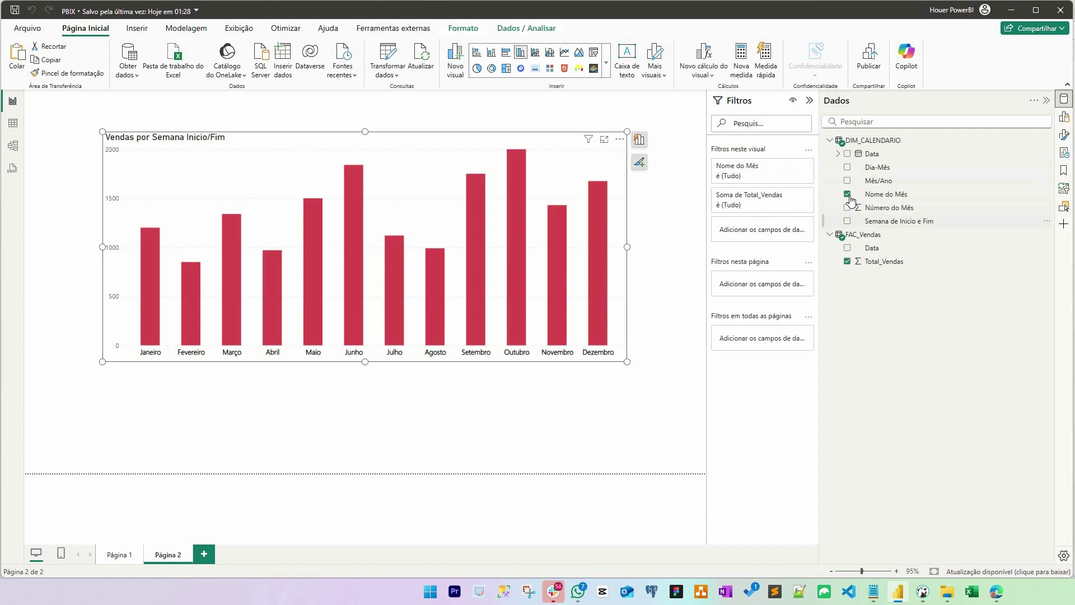
click(847, 194)
click(847, 180)
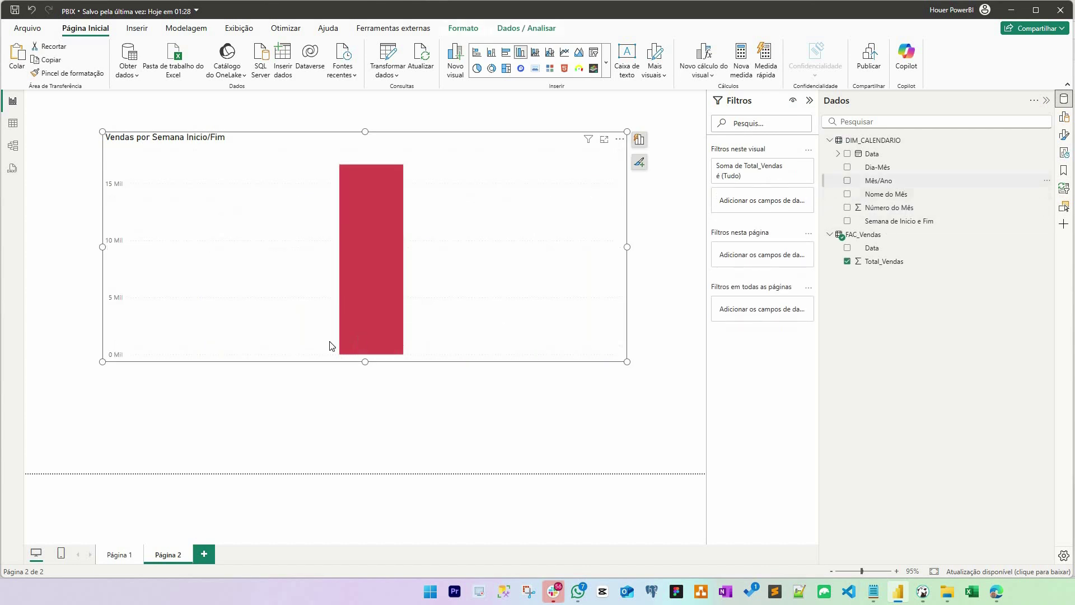
click(291, 429)
- Sort the column chart's axis by Mês/Ano in ascending order
click(618, 140)
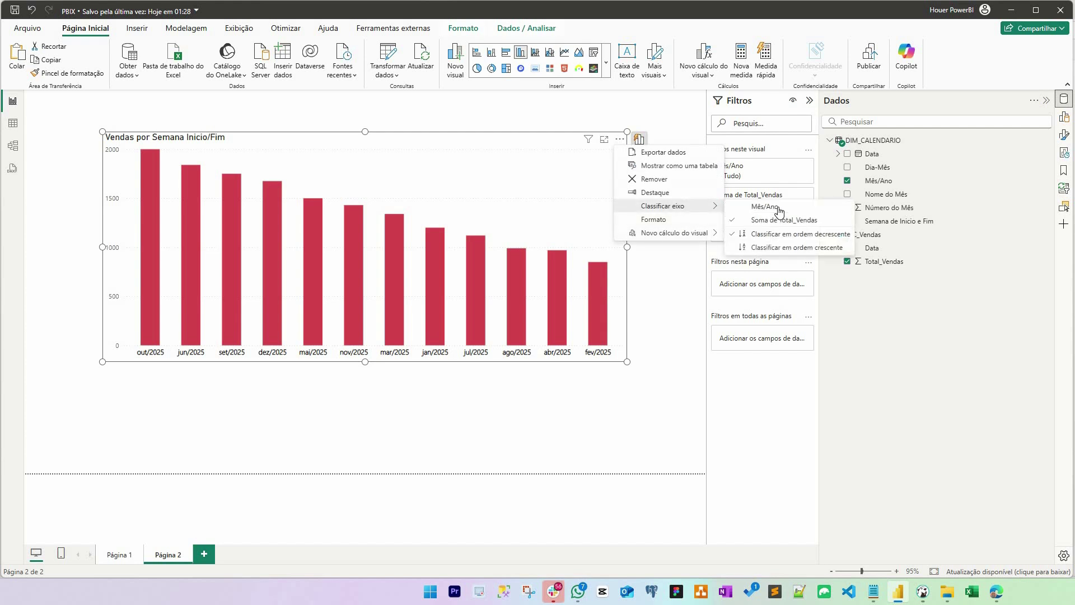
click(620, 139)
click(620, 139)
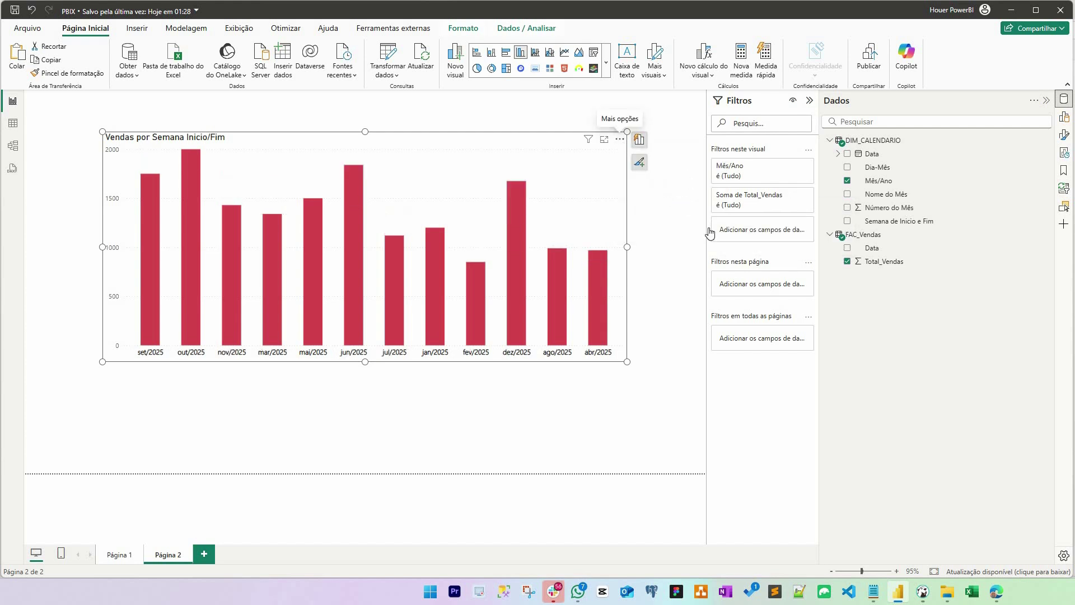
click(763, 247)
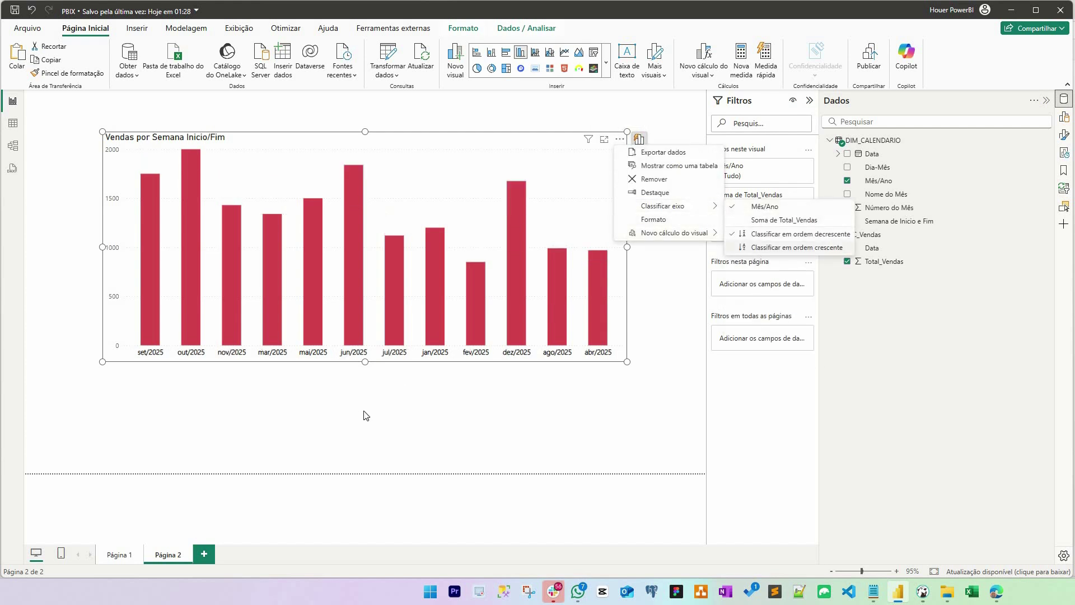
click(173, 399)
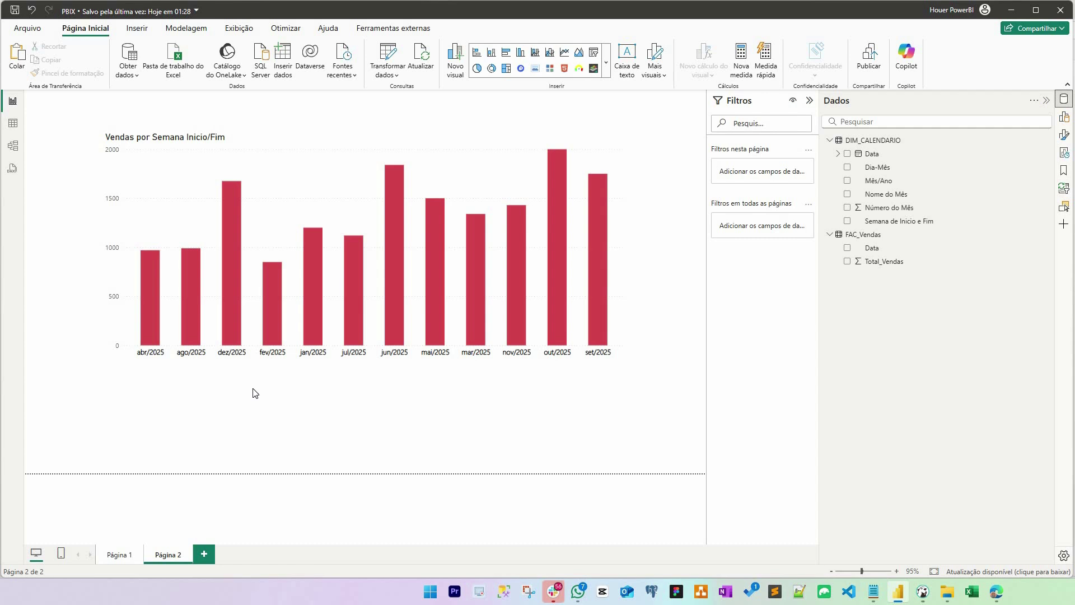
- Open the DIM_CALENDARIO query in the Power Query Editor and inspect its Mês/Ano and Dia-Mês columns
click(388, 61)
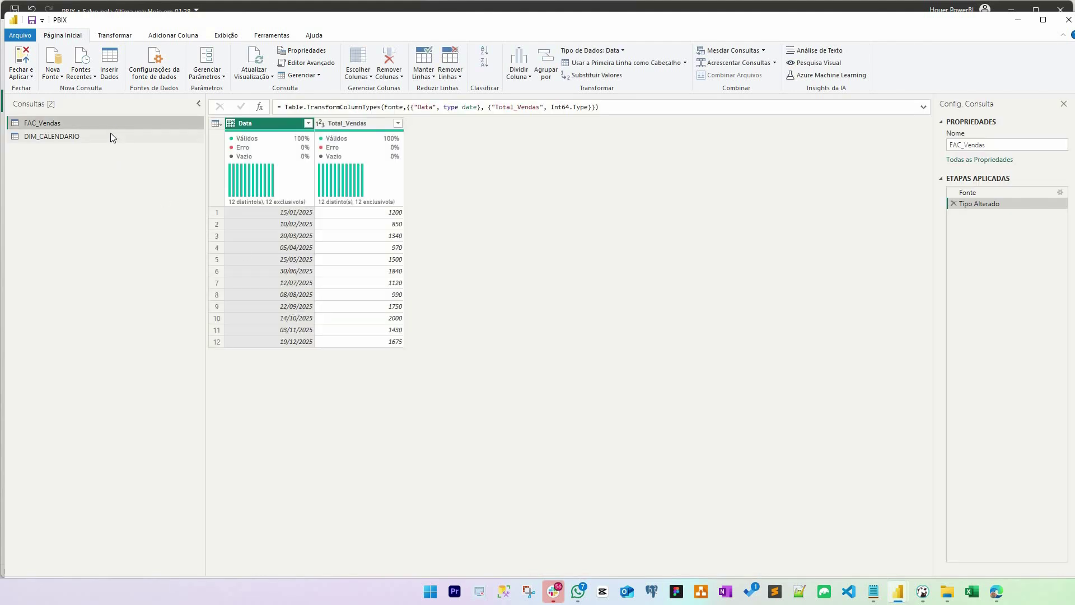
click(111, 135)
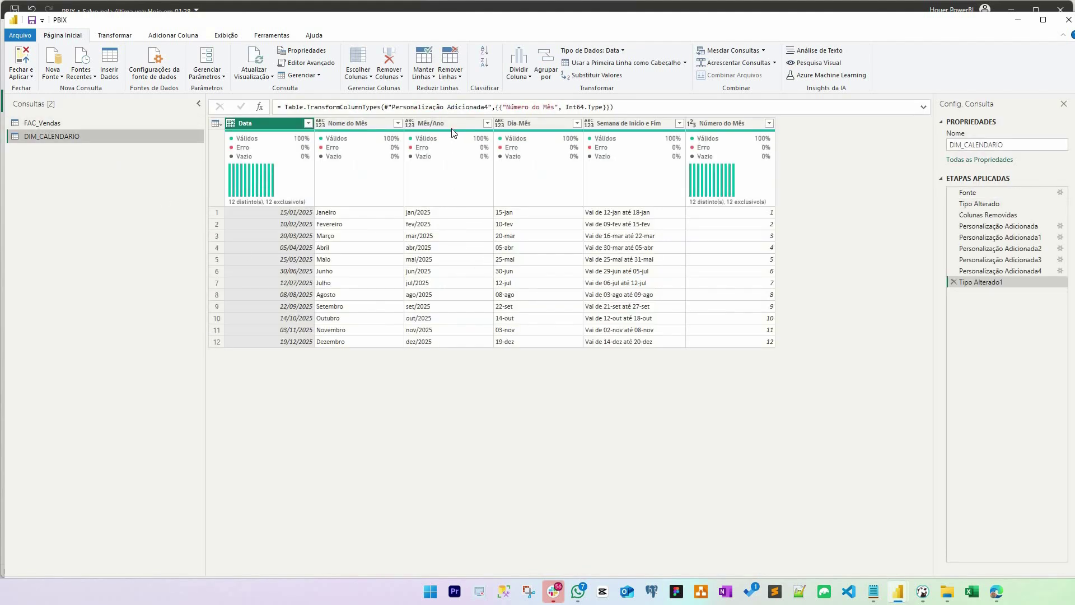
click(432, 297)
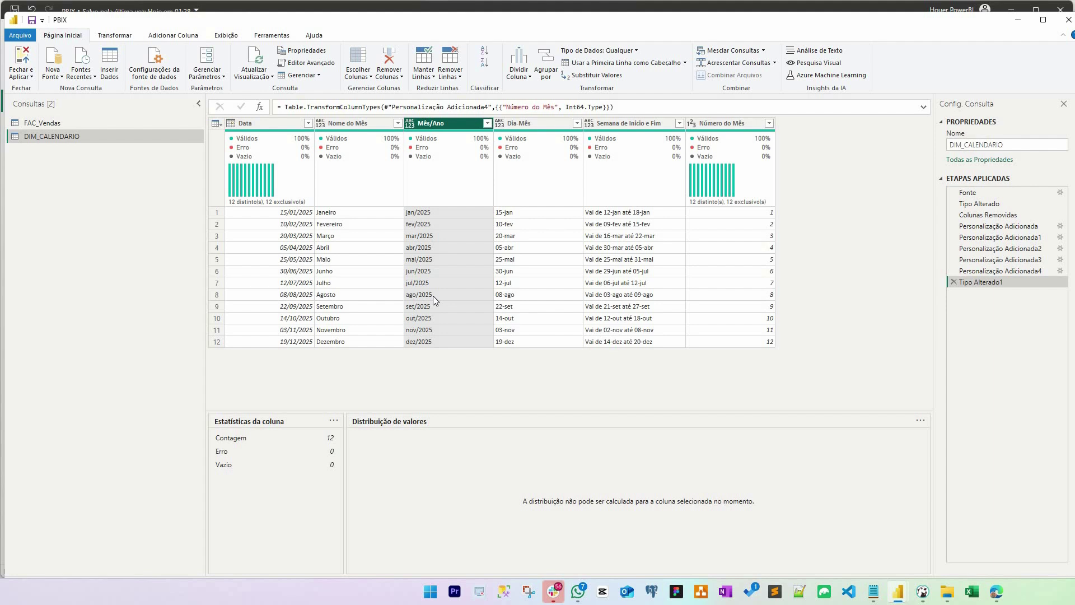
click(427, 216)
click(520, 227)
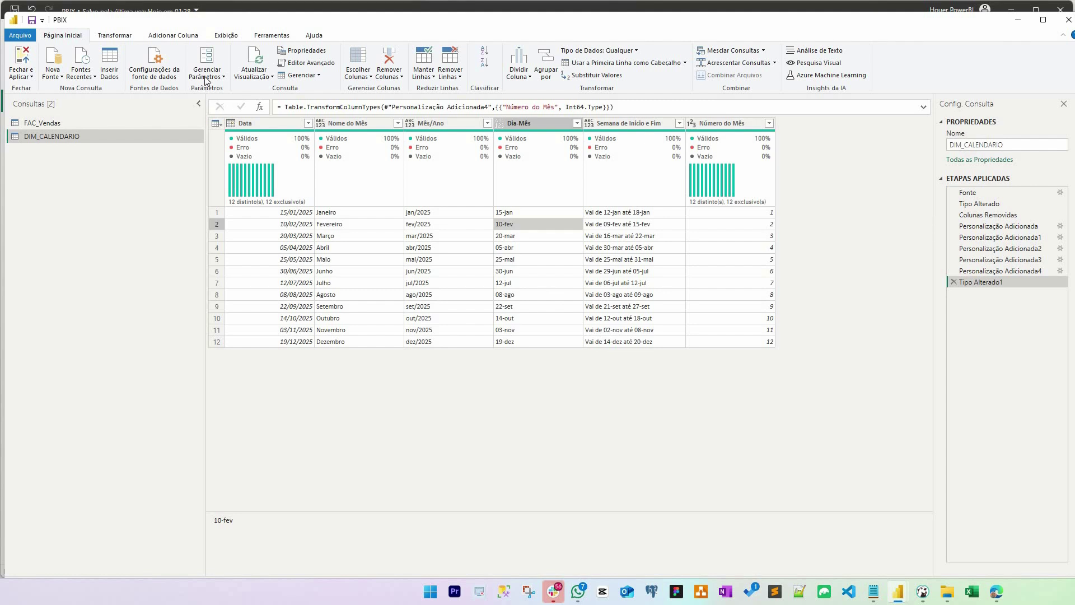
- Add a custom column named OrderBy Mês/Ano with the formula Date.Year([Data]) to DIM_CALENDARIO
click(173, 35)
click(71, 67)
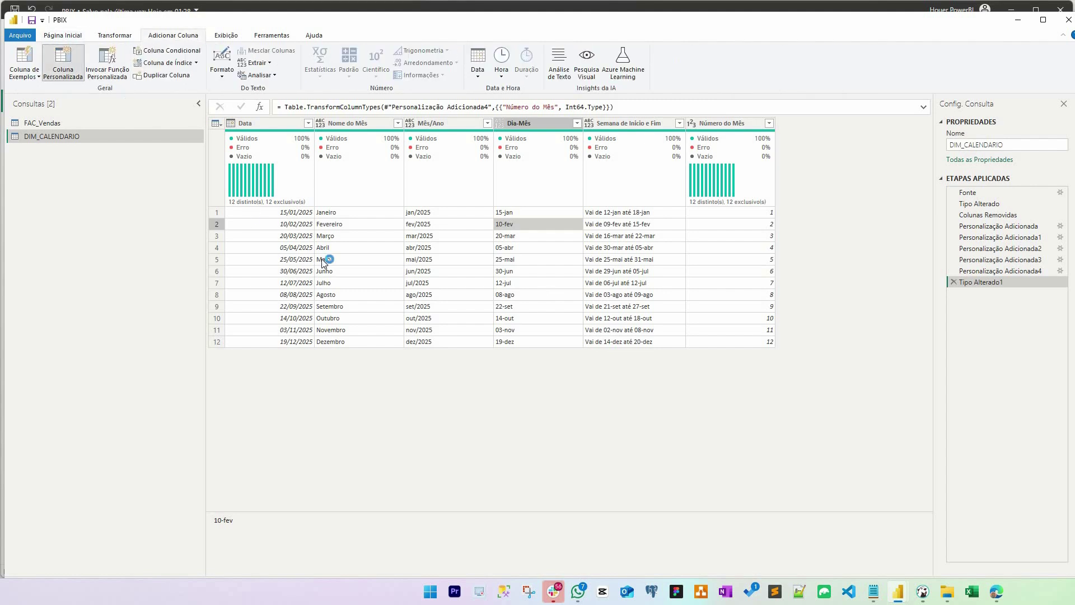
drag(589, 181, 566, 127)
click(576, 216)
text(date.year([)
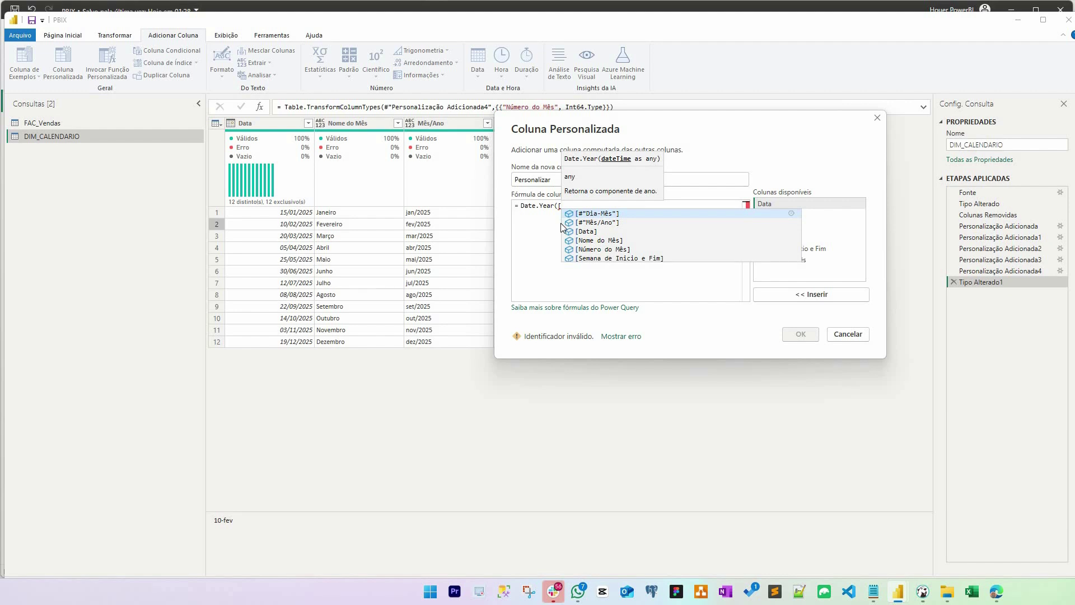
text(Data]))
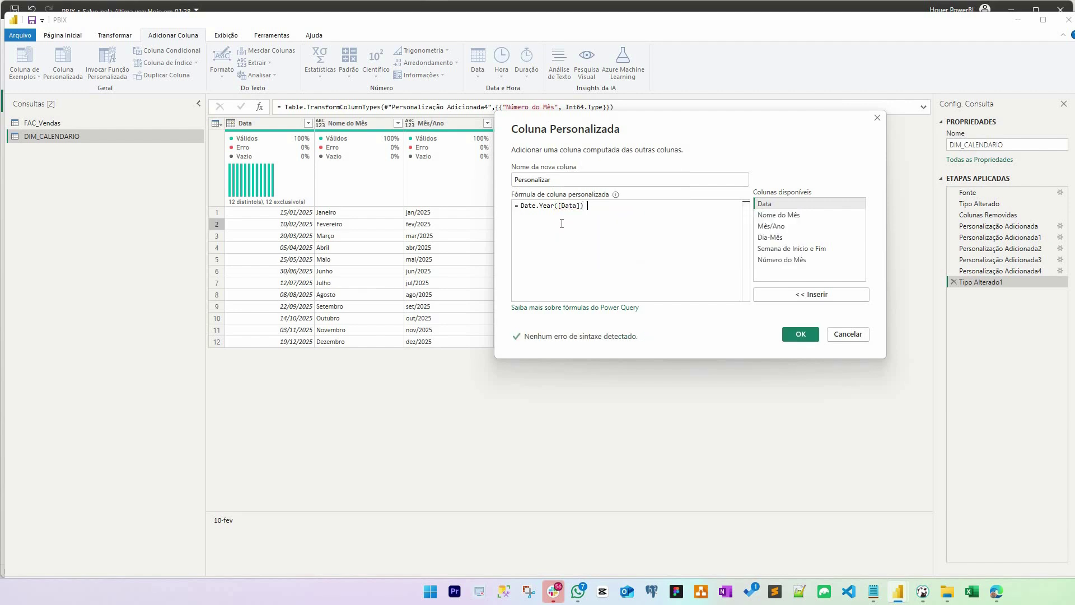
key(shift+Tab)
text(M)
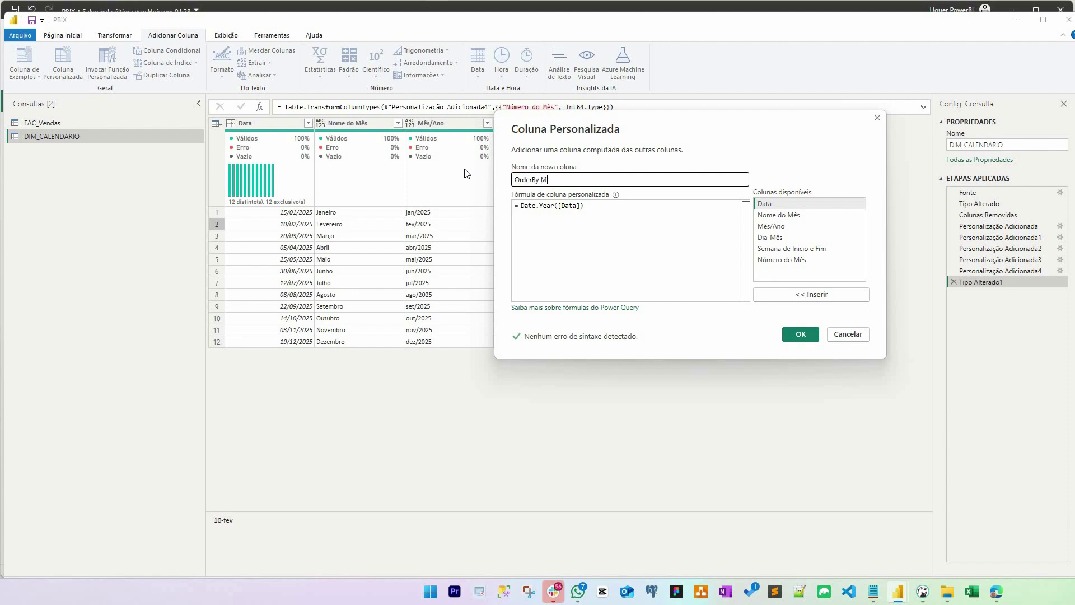
click(802, 334)
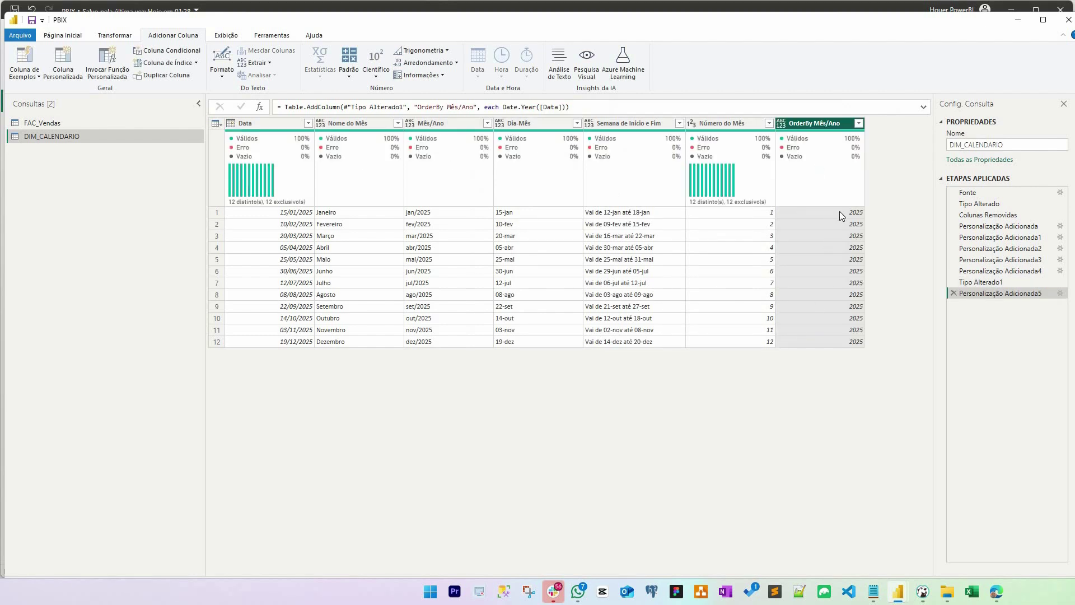
- Change the OrderBy Mês/Ano custom column's formula to Date.Year([Data]) * 100 + [Número do Mês]
click(839, 212)
click(824, 282)
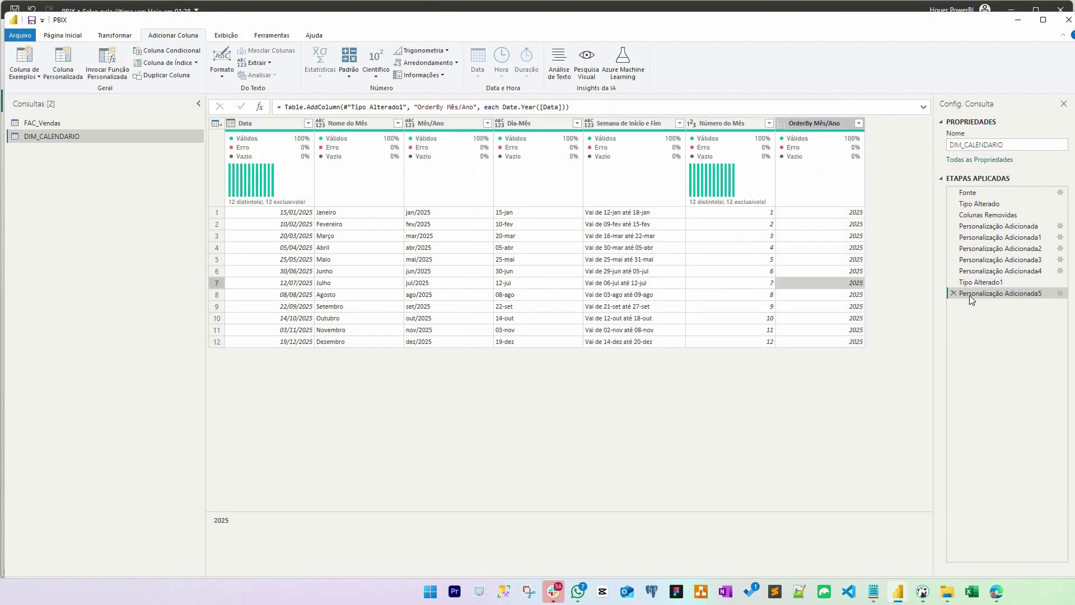
click(1060, 293)
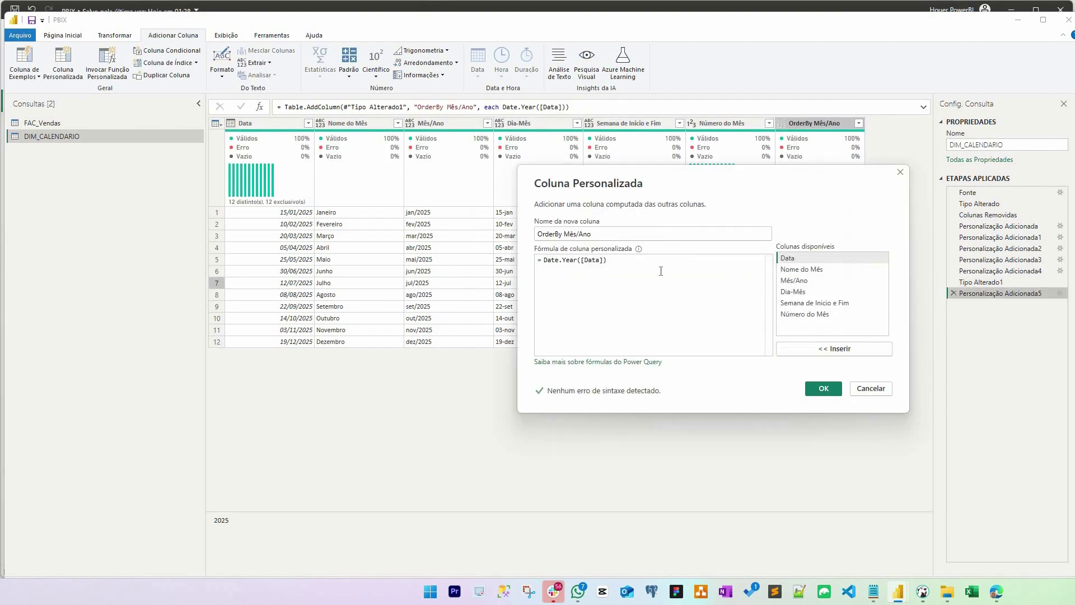
click(647, 264)
text(* 100 + )
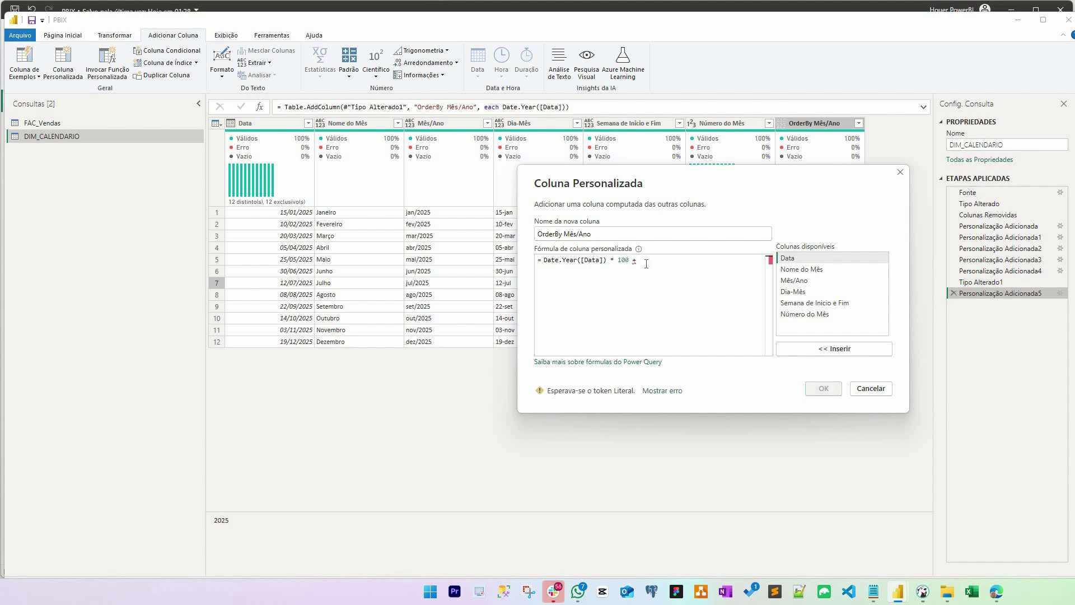
text([número do Mês])
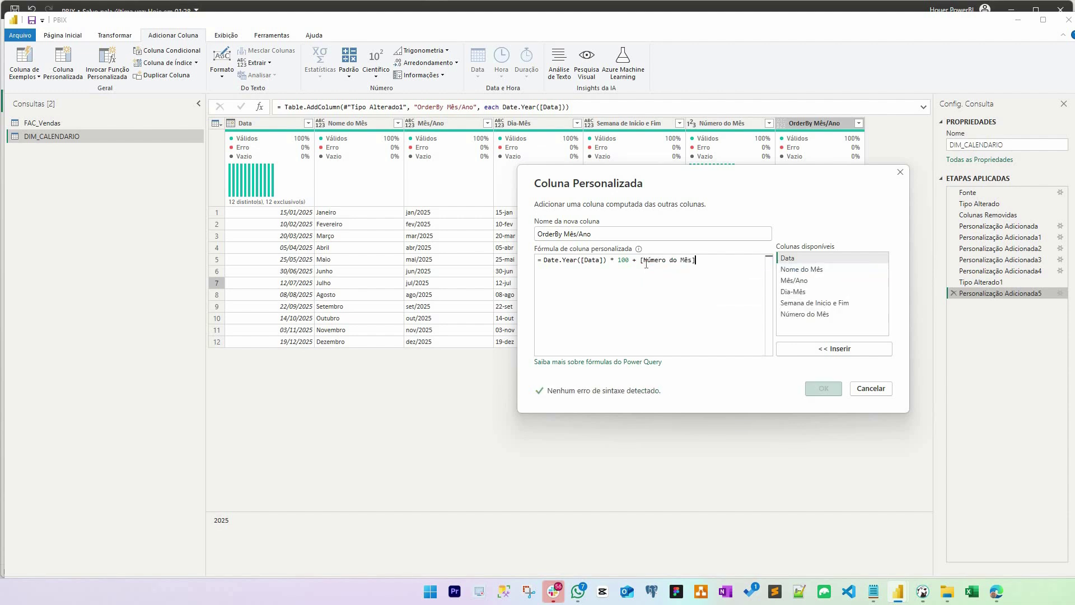
key(ctrl+shift+Left)
key(ctrl+shift+Left)
key(ctrl+shift+Left)
key(ctrl+shift+Left)
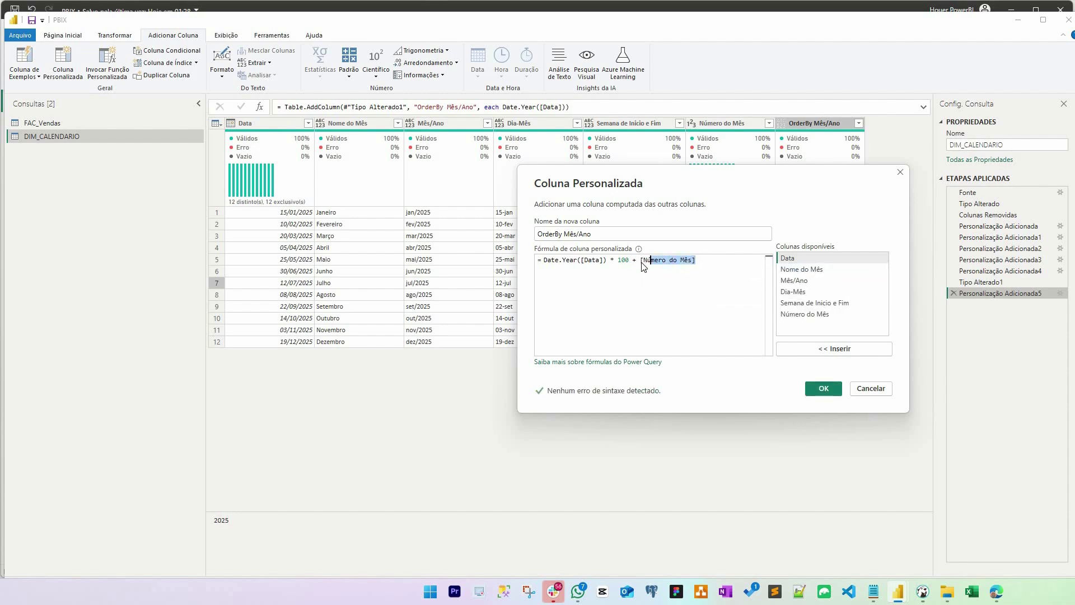
click(729, 282)
click(824, 389)
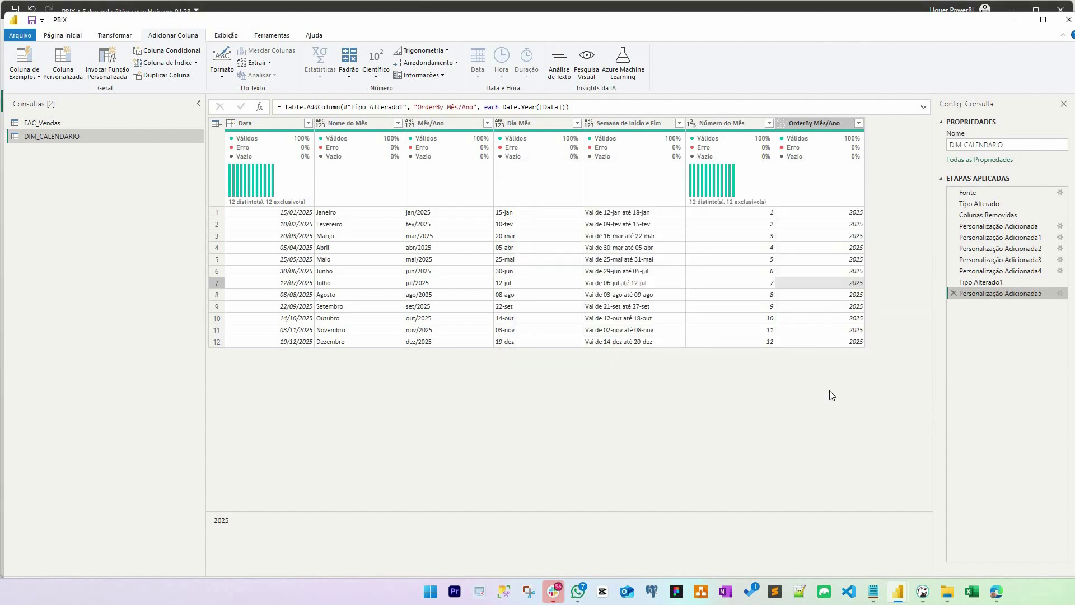
- Set the OrderBy Mês/Ano column's data type to Número Inteiro and apply the query changes to the report
click(785, 124)
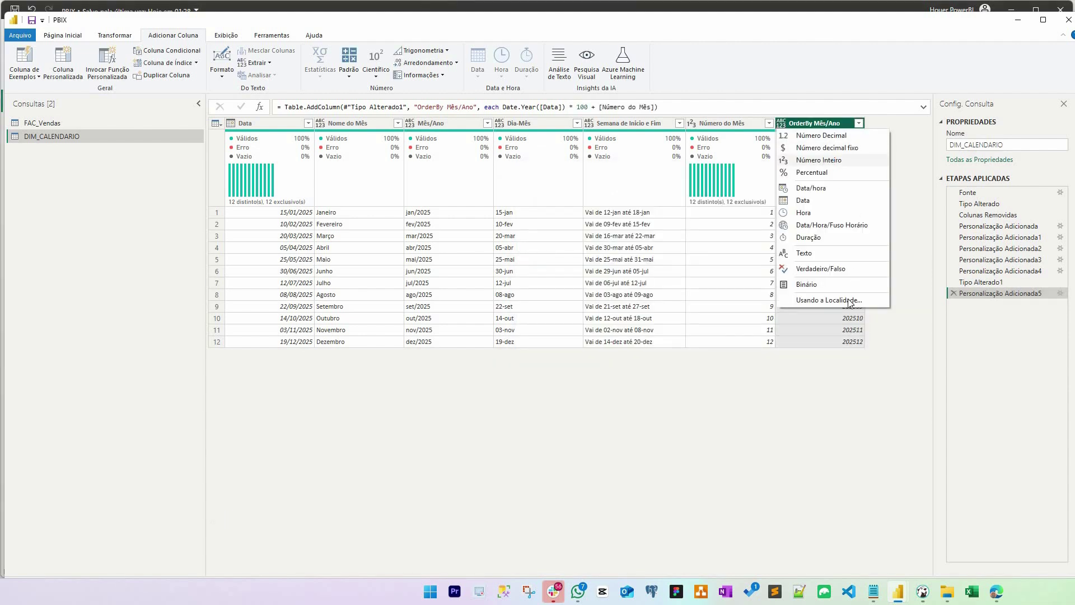
click(824, 159)
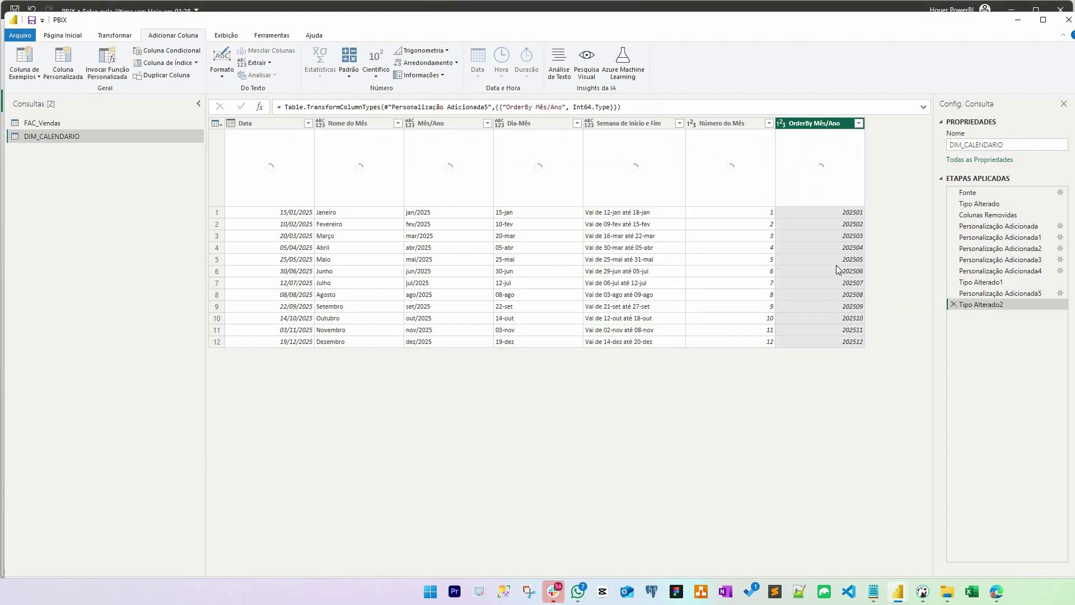
double_click(815, 123)
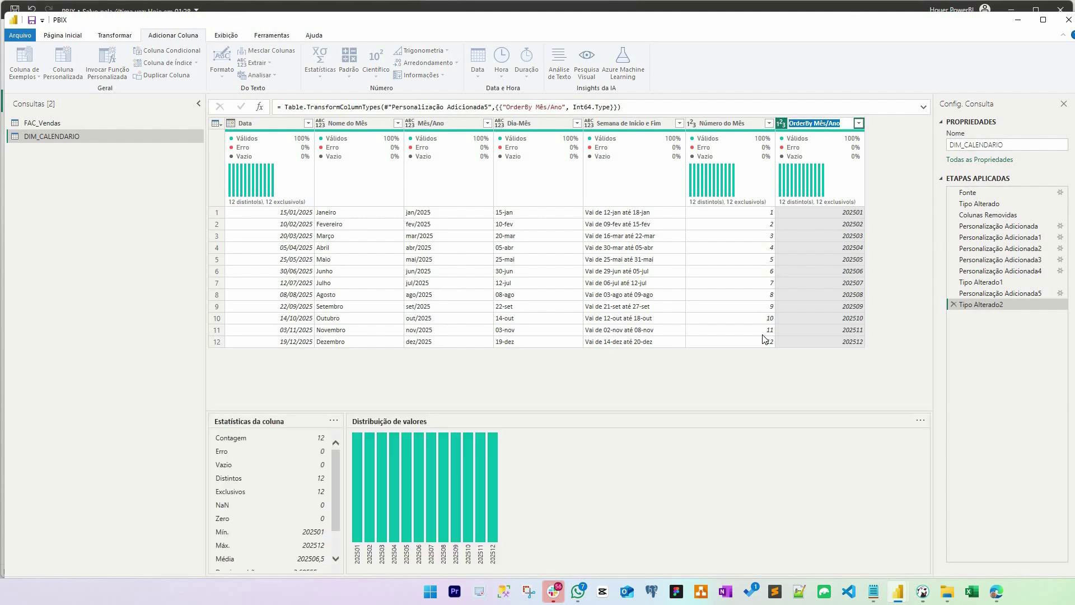
key(Escape)
click(63, 35)
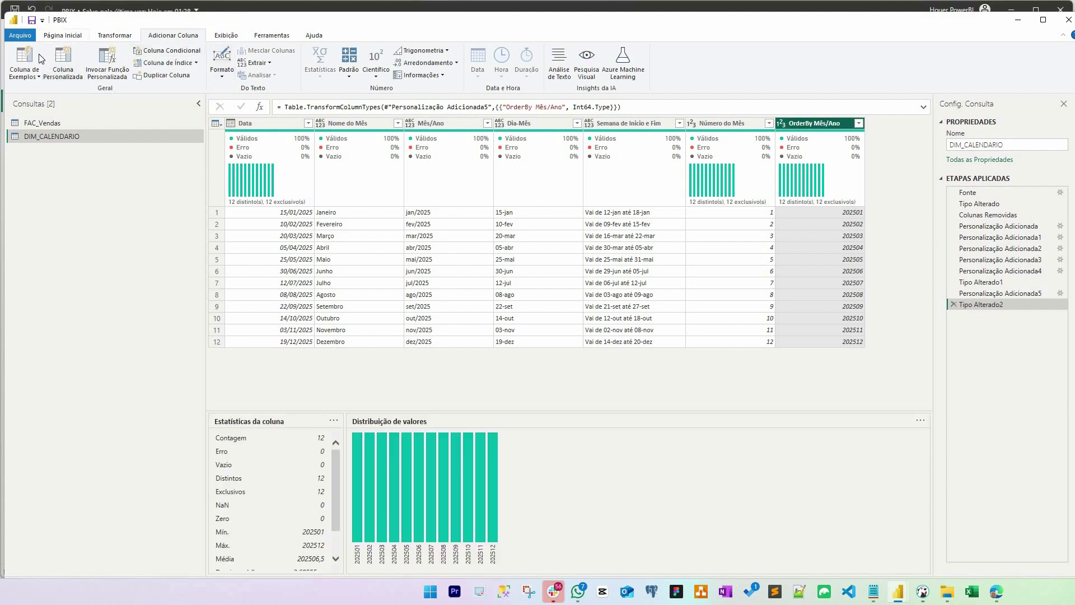
click(23, 63)
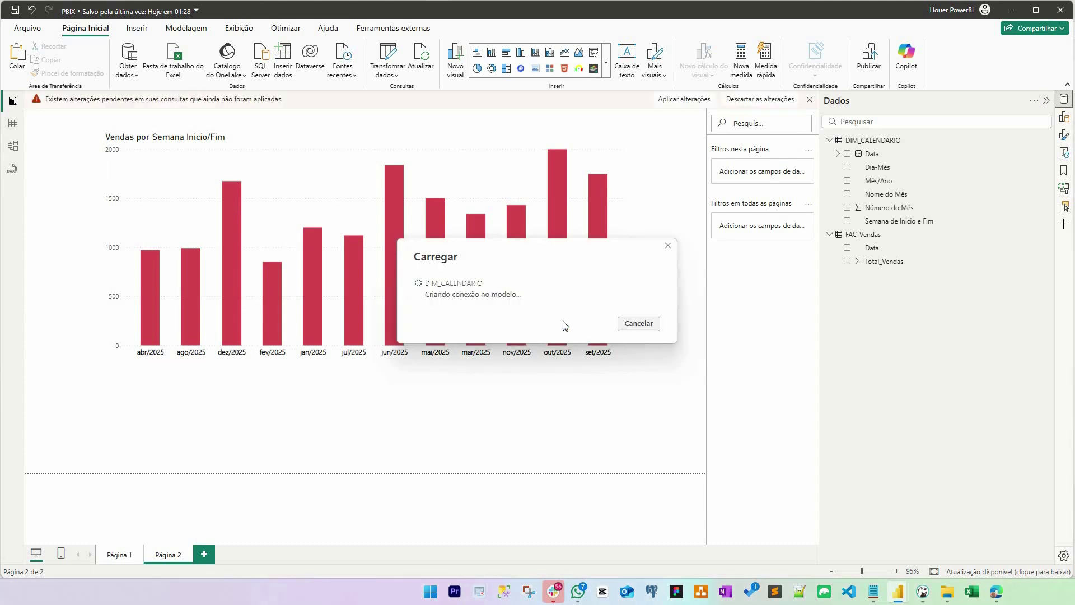
- In the DIM_CALENDARIO data table, set the Mês/Ano column to sort by OrderBy Mês/Ano, and return to the report
click(12, 122)
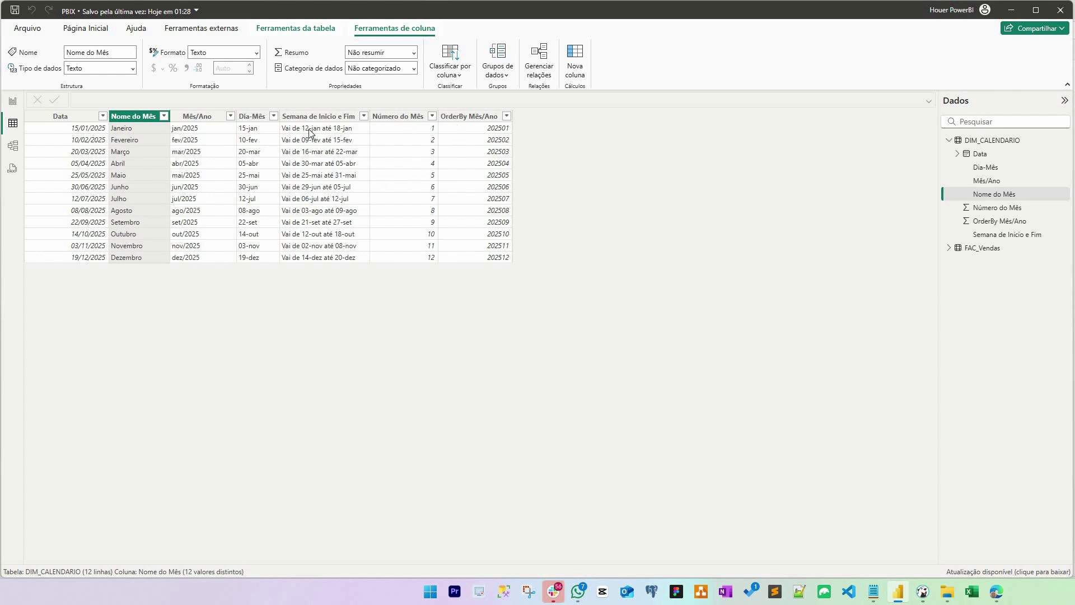
click(221, 119)
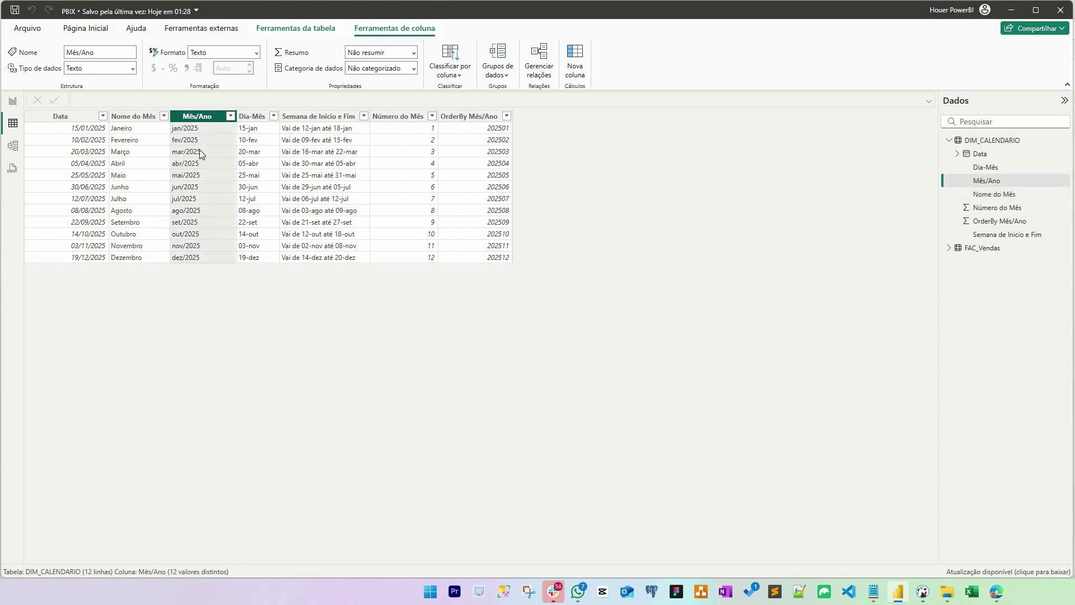
click(450, 66)
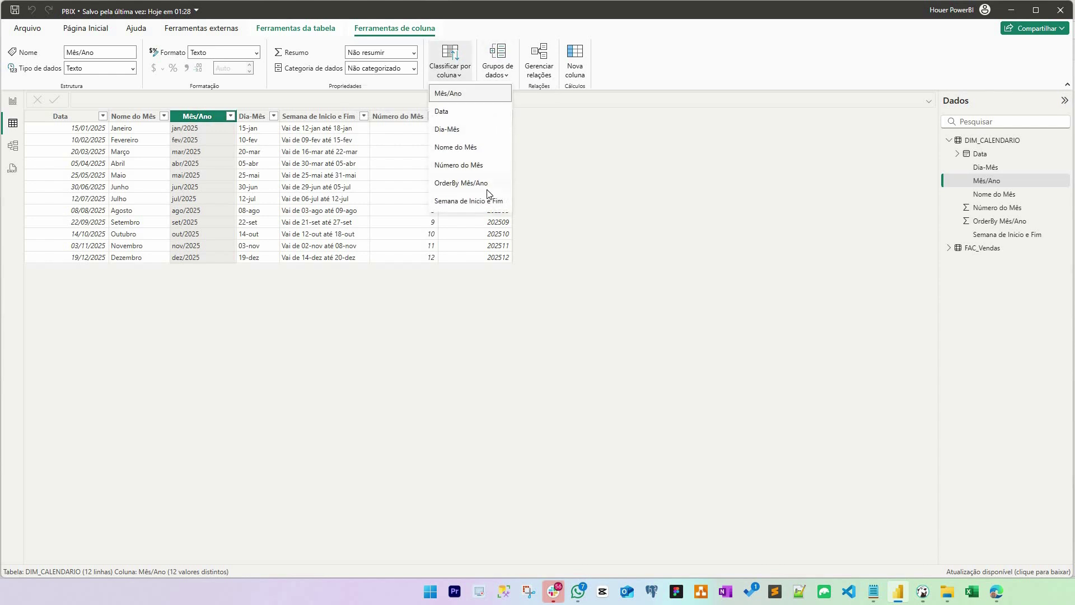
click(475, 188)
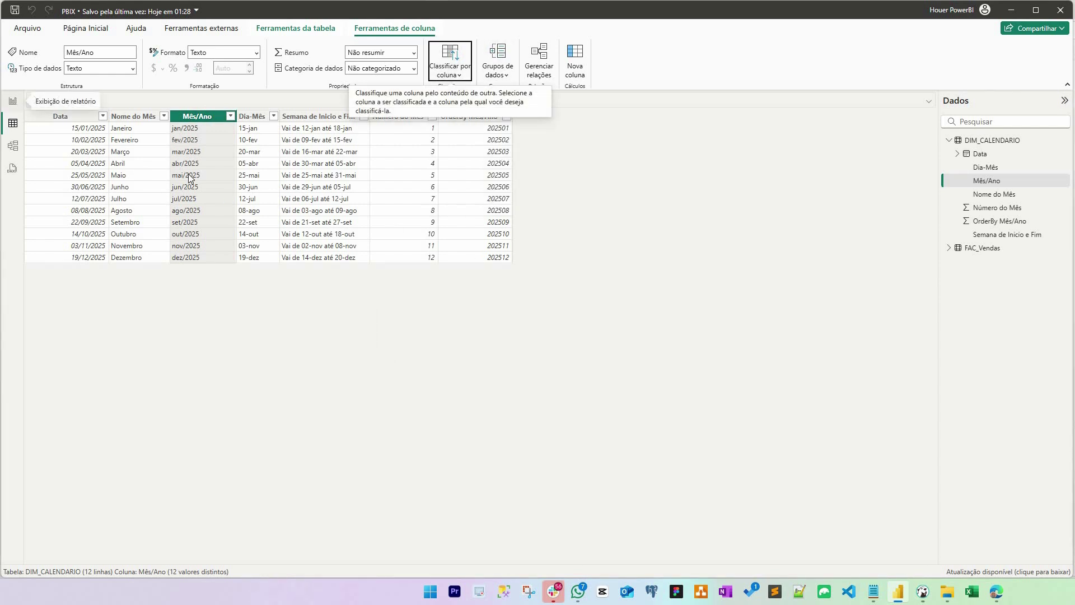
click(13, 101)
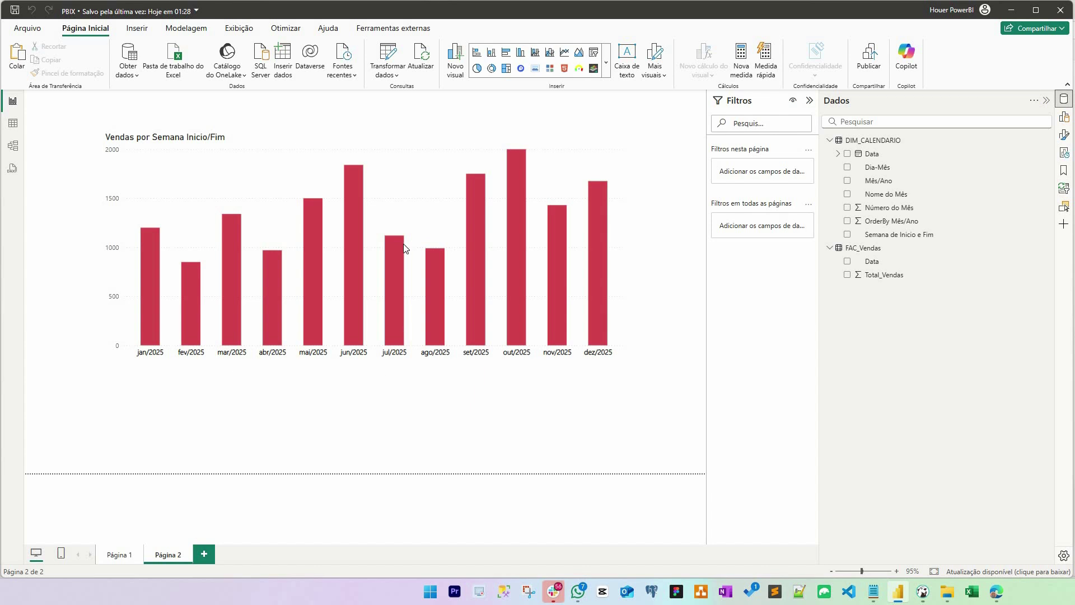
- Replace Mês/Ano with Dia-Mês as the axis field of the report's column chart
click(390, 213)
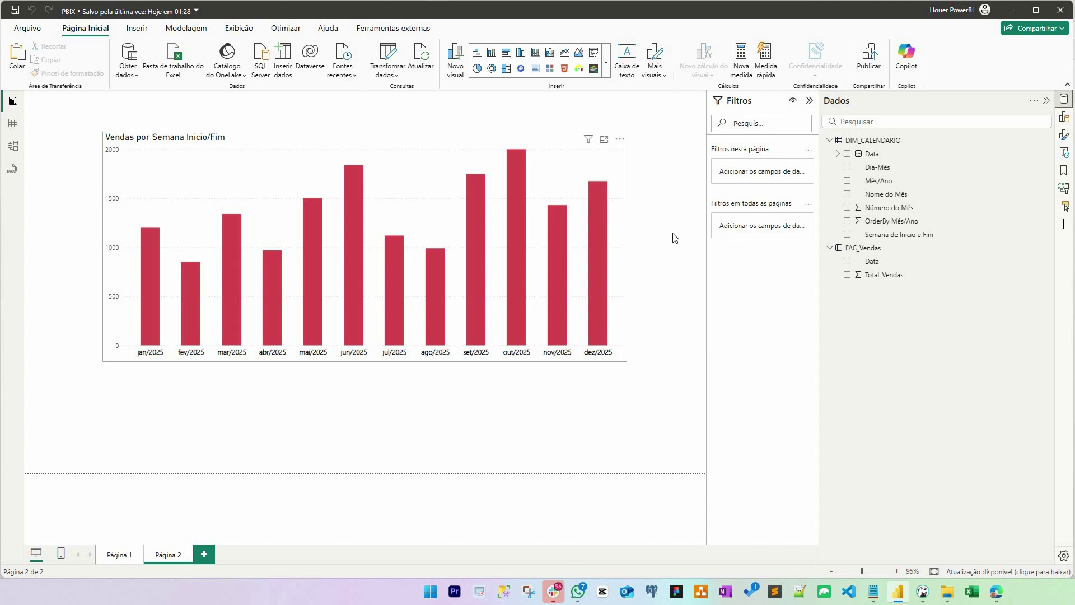
click(848, 180)
click(848, 167)
click(639, 139)
click(619, 141)
click(412, 388)
- Sort the column chart's axis by Dia-Mês in ascending order
mouse_move(551, 161)
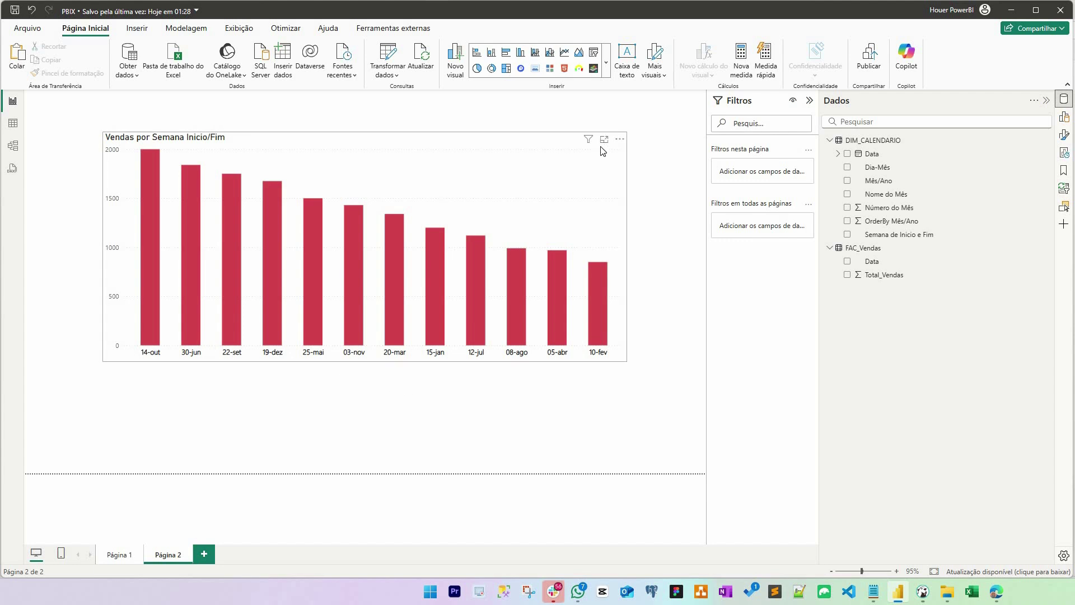
click(621, 141)
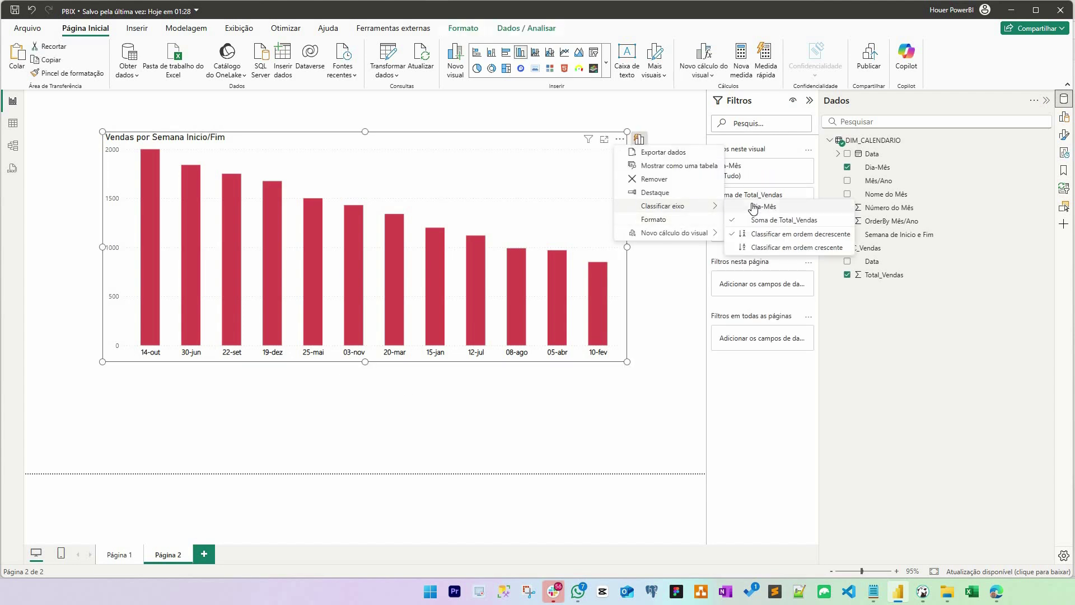
click(620, 141)
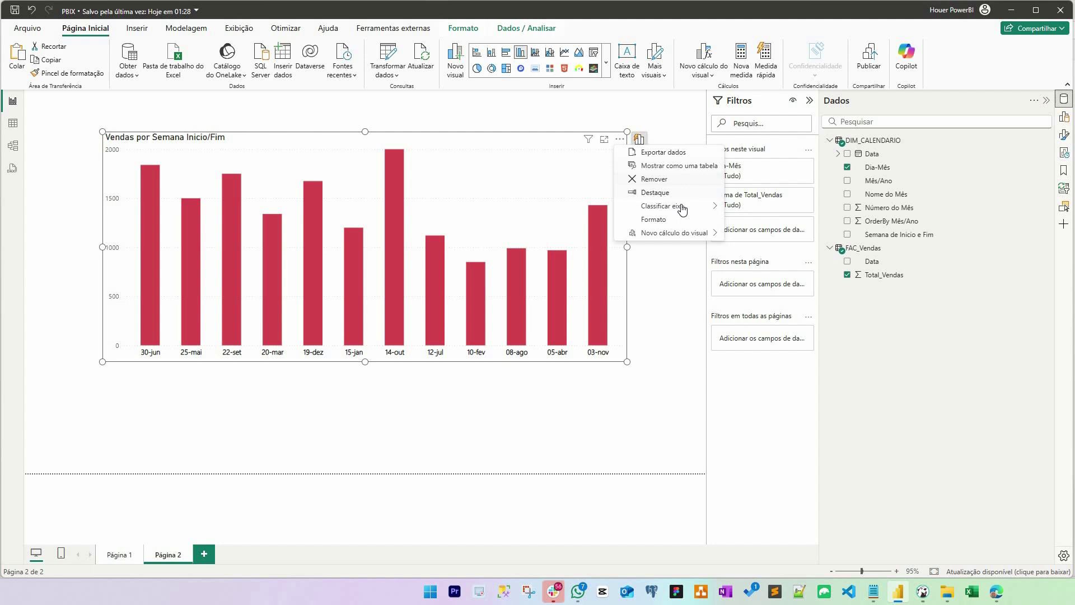
mouse_move(683, 208)
click(773, 247)
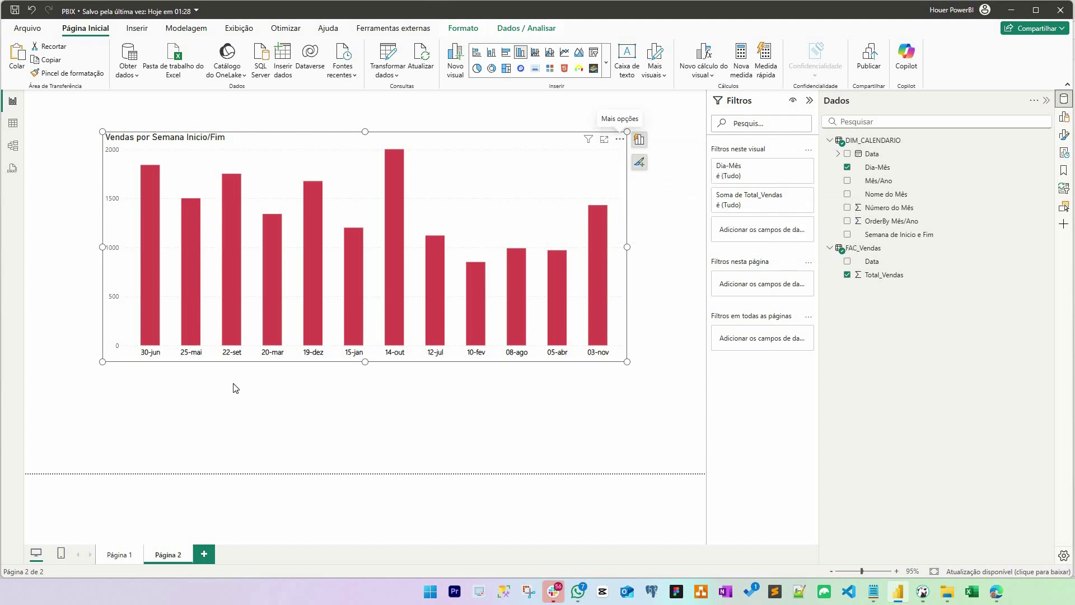
click(202, 377)
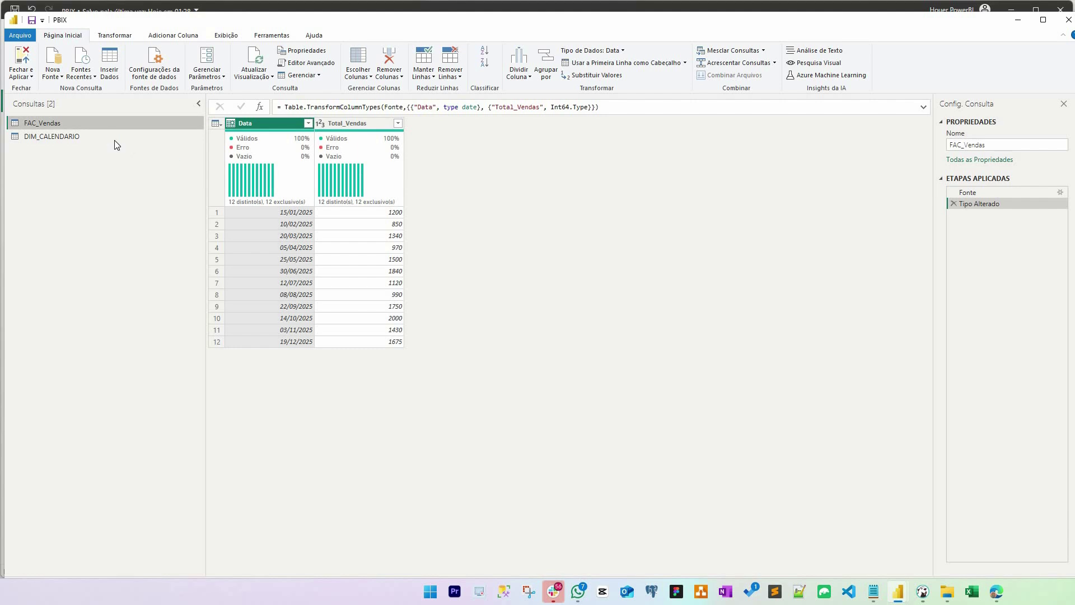
- Start a custom column named OrderBy Dia-Mês in the DIM_CALENDARIO query
click(113, 137)
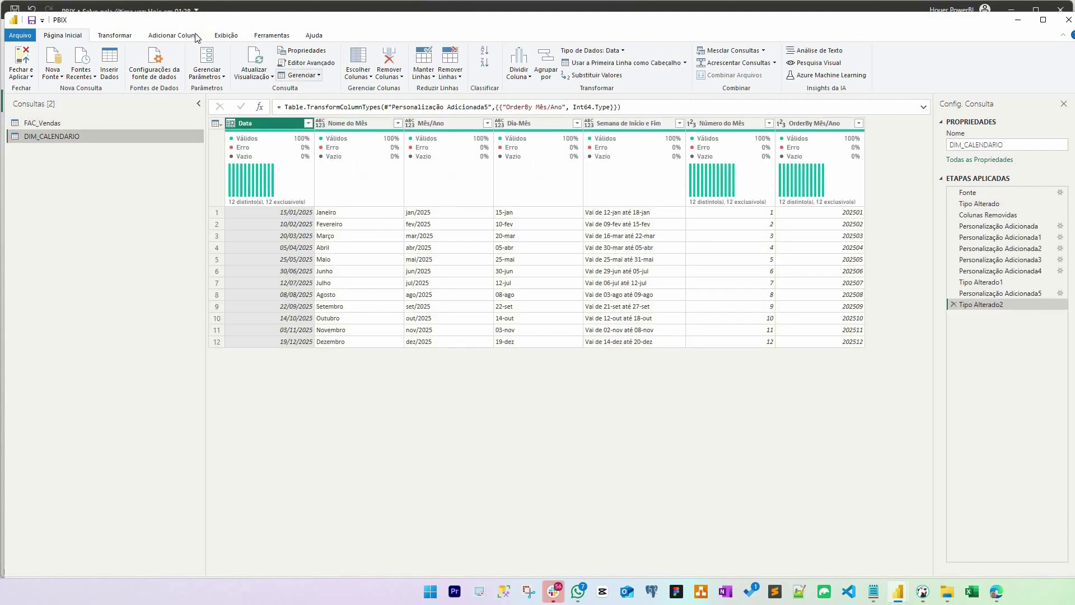
click(162, 35)
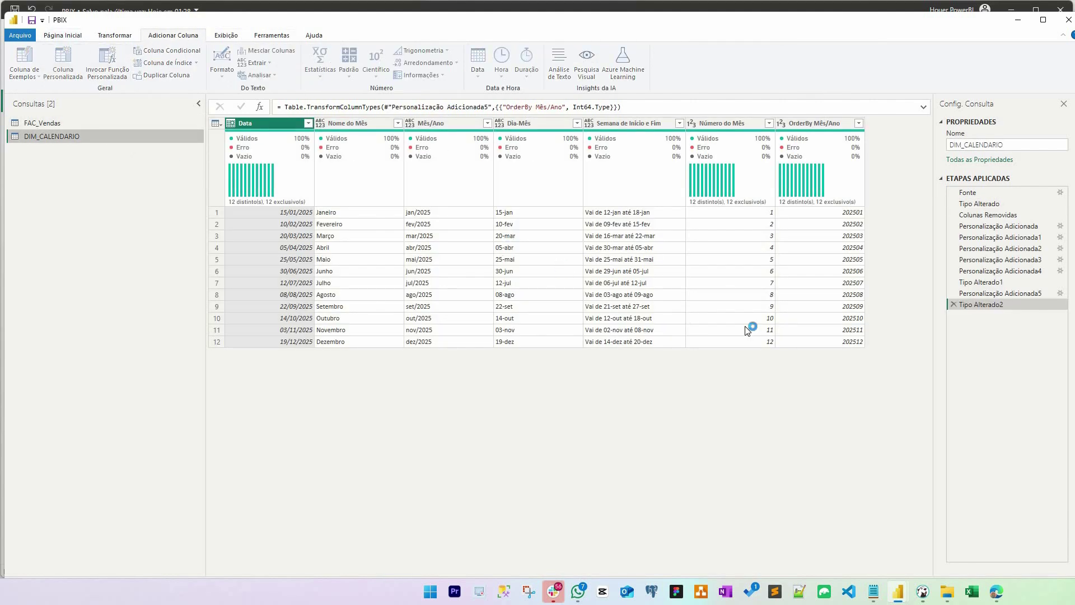
drag(672, 170, 745, 117)
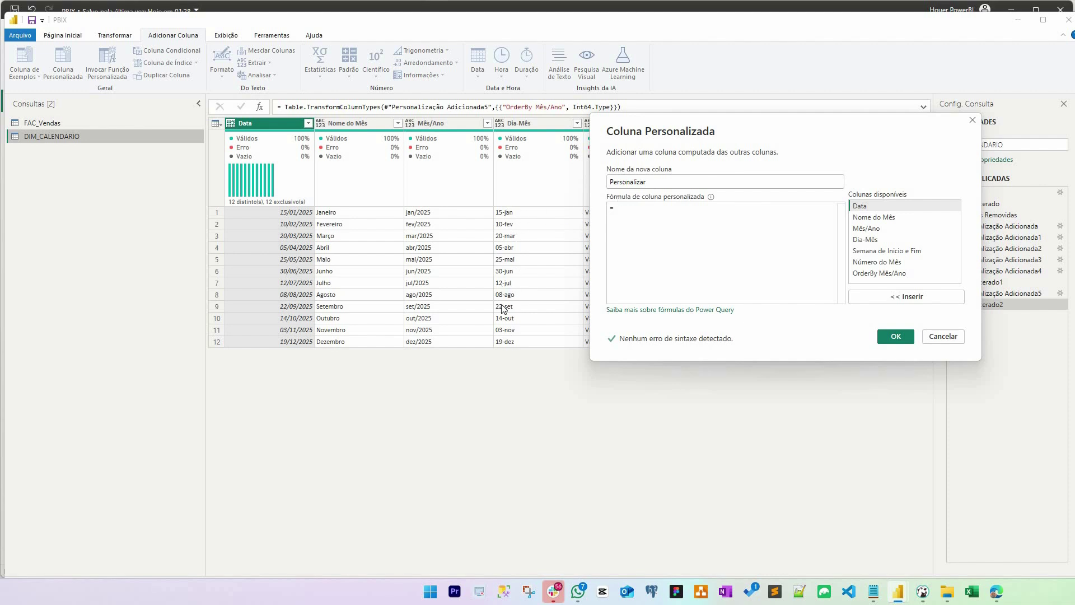
drag(667, 186, 541, 183)
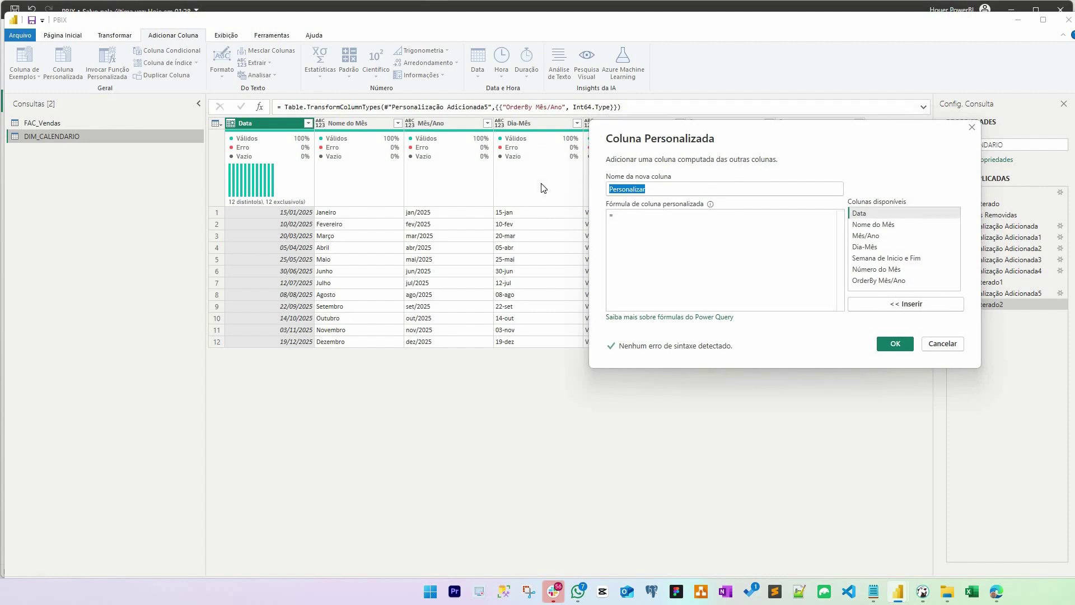
text(OrderBy Di)
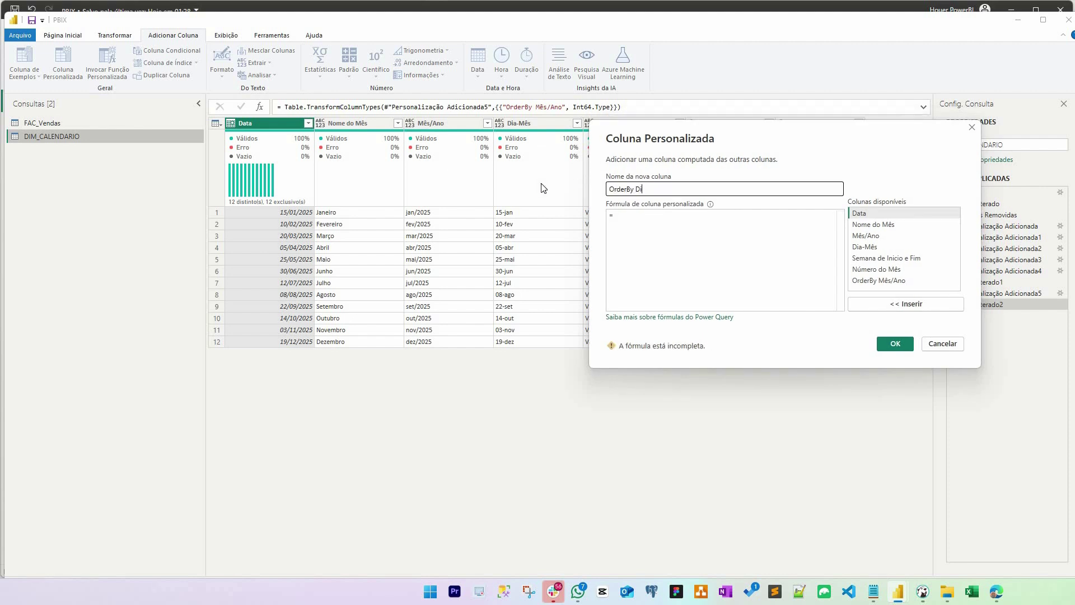
text(a-Mês)
- Define the OrderBy Dia-Mês column with the formula [Número do Mês] * 100 + Date.Day([Data]) and create it
click(669, 224)
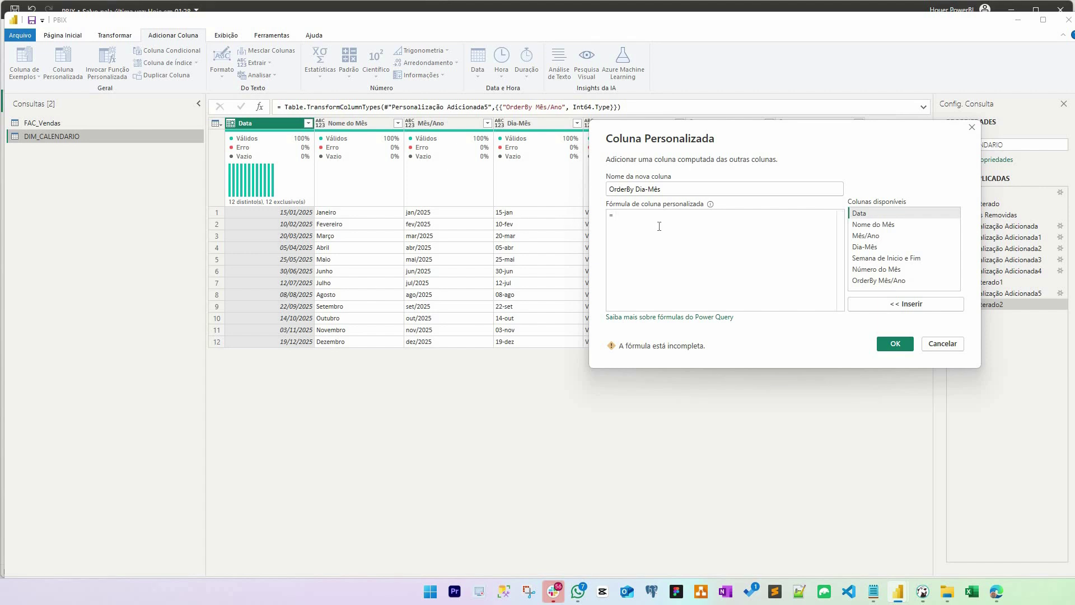
text(n)
key(BackSpace)
text([Número do Mês])
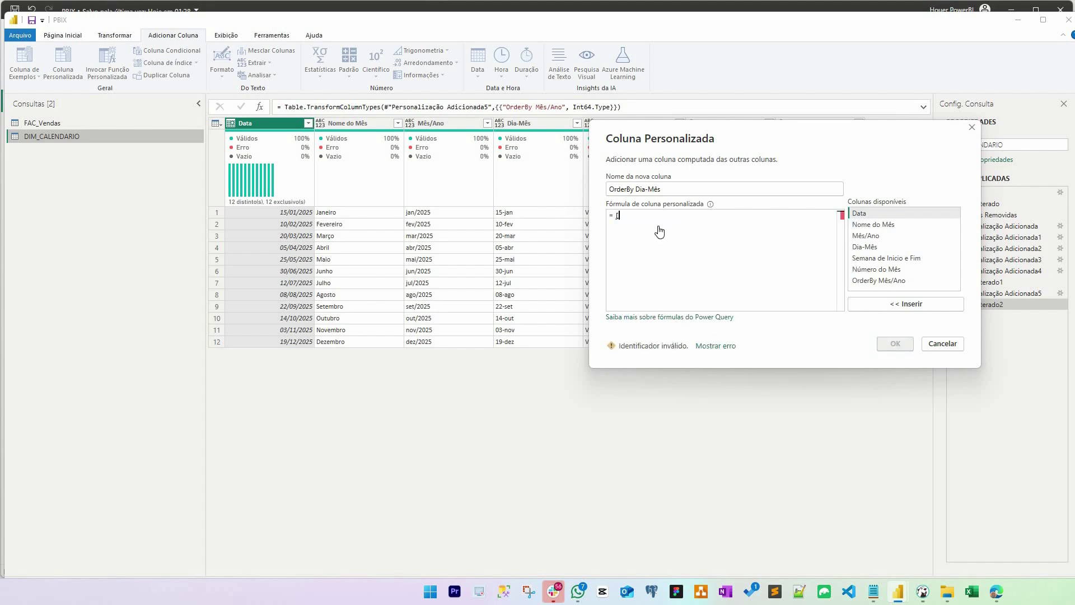
key(Tab)
text(*)
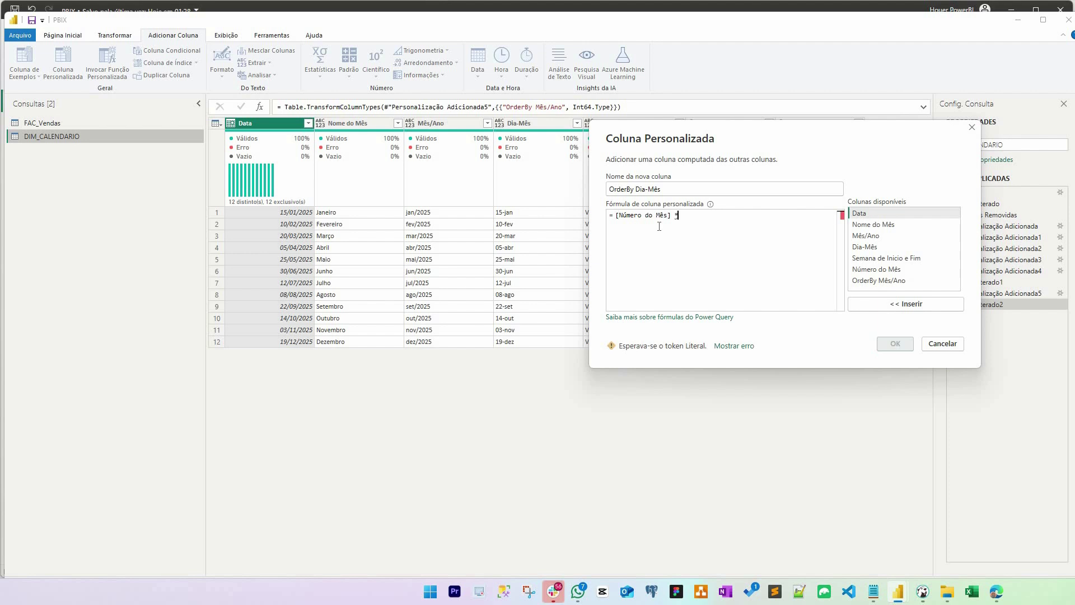
text( 100 + date)
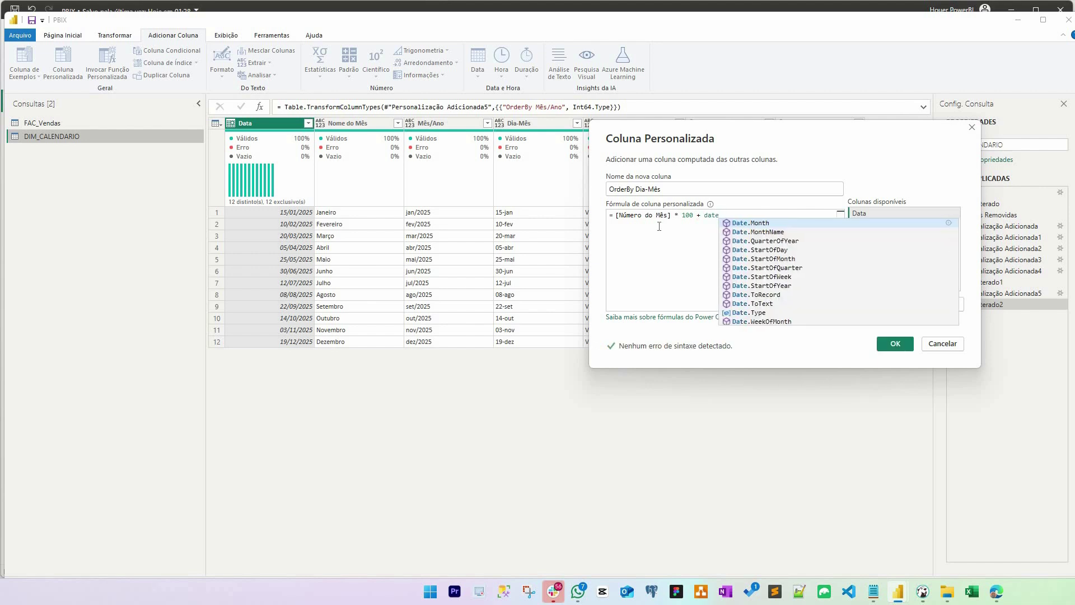
text(.Day()
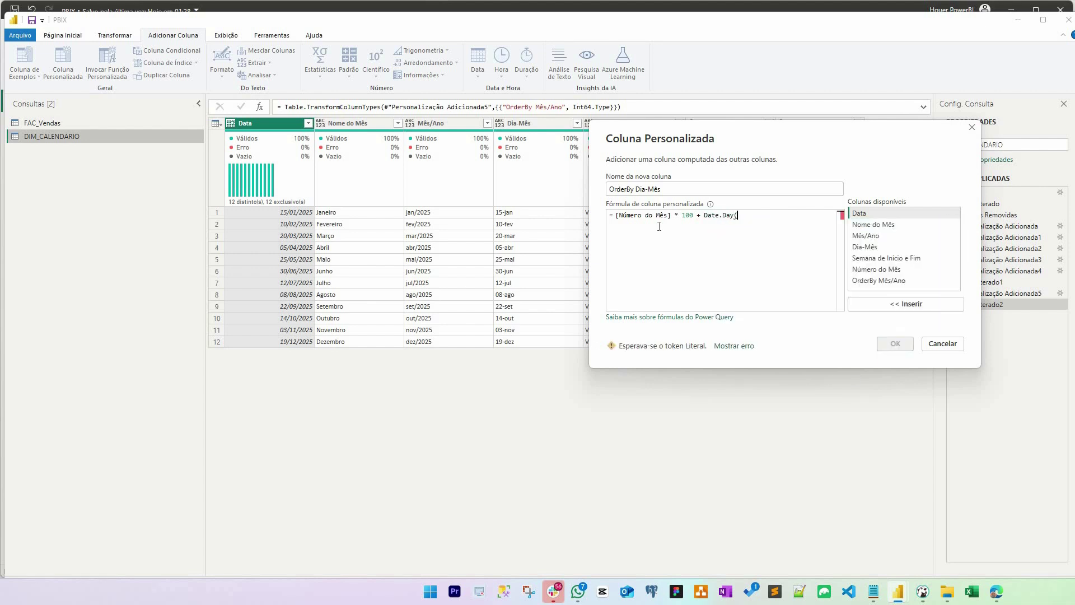
text([data]))
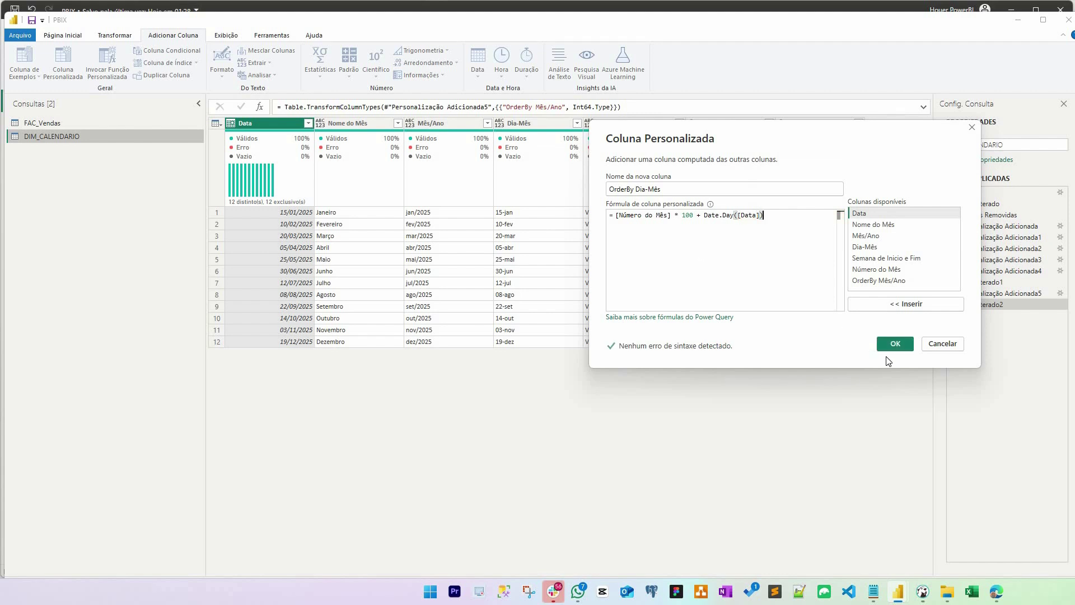
click(895, 343)
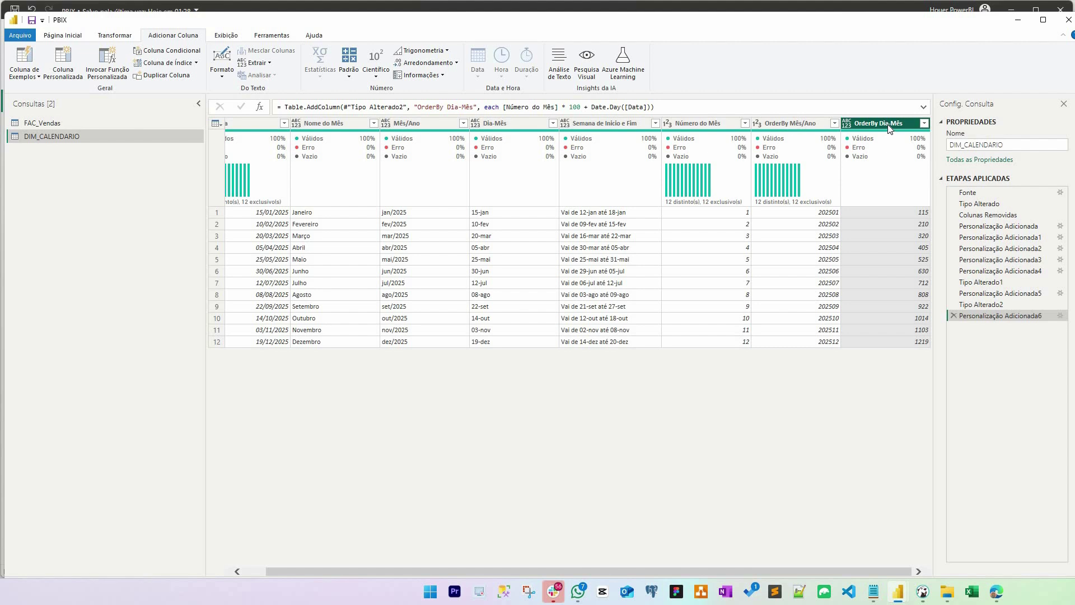
- Set the OrderBy Dia-Mês column's data type to Número Inteiro and apply the query changes to the report
click(847, 123)
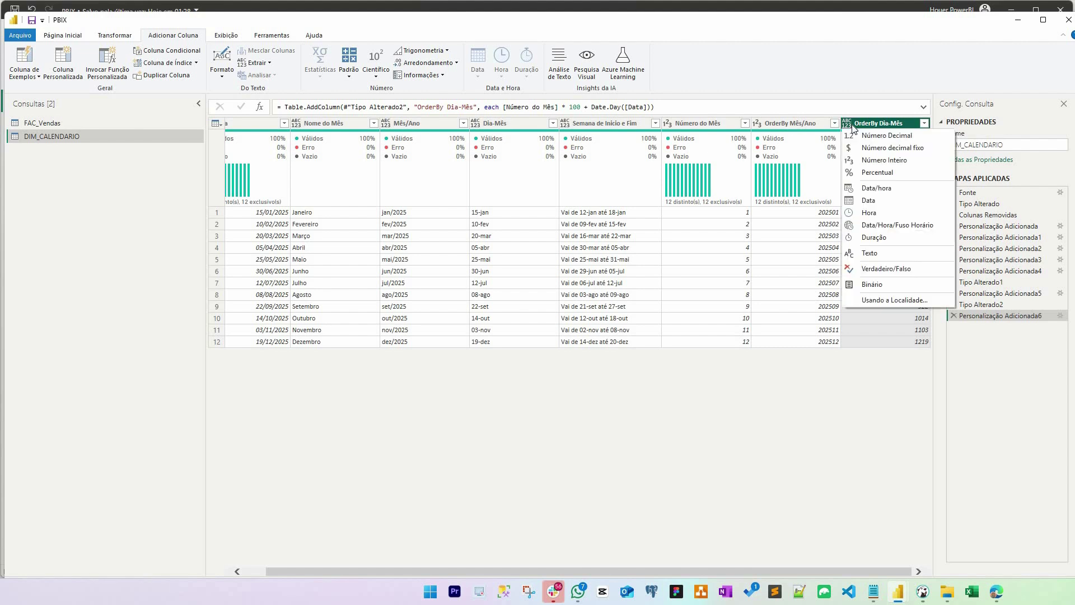
click(872, 161)
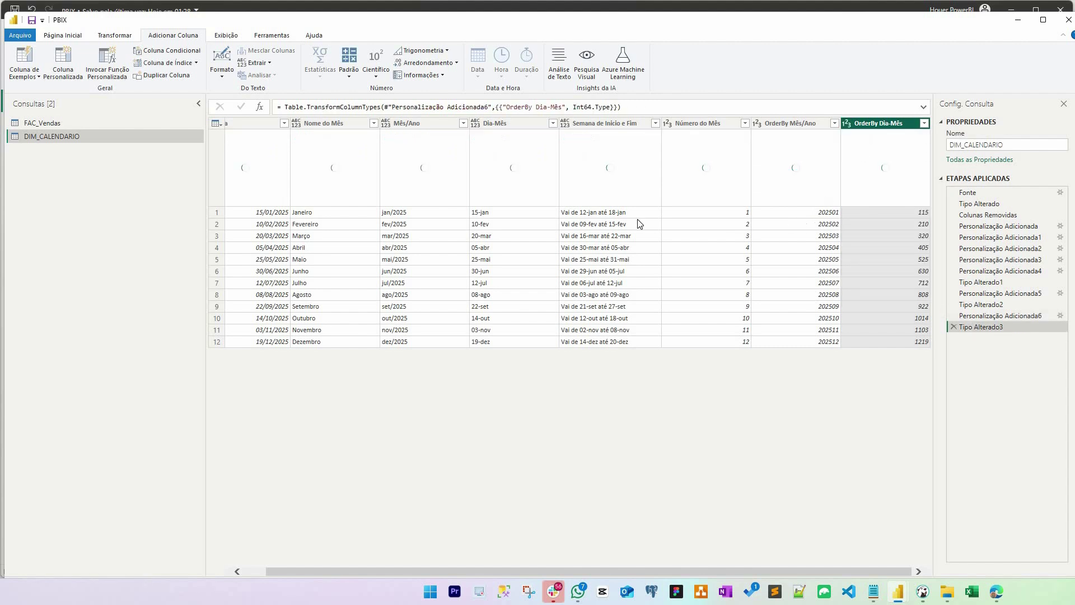
click(63, 35)
click(20, 61)
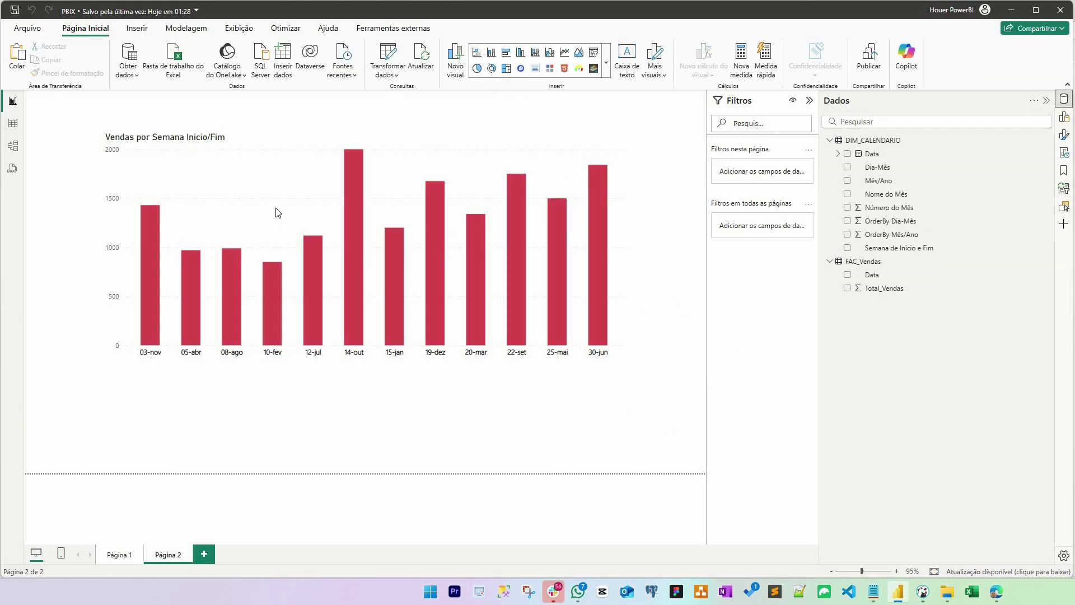
- In the DIM_CALENDARIO data table, set the Dia-Mês column to sort by OrderBy Dia-Mês, and return to the report
click(13, 124)
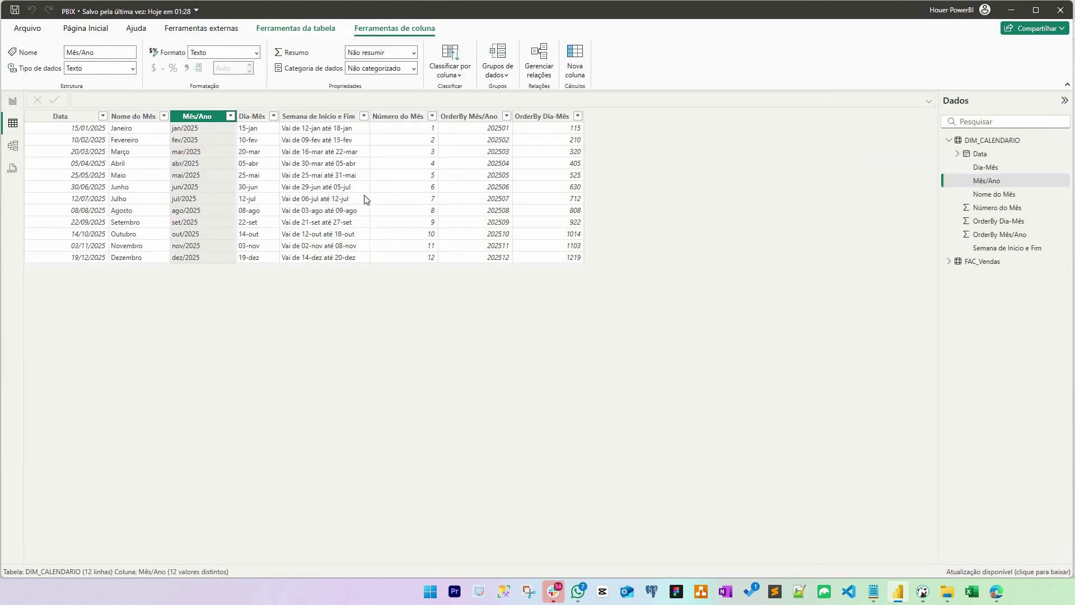
click(251, 116)
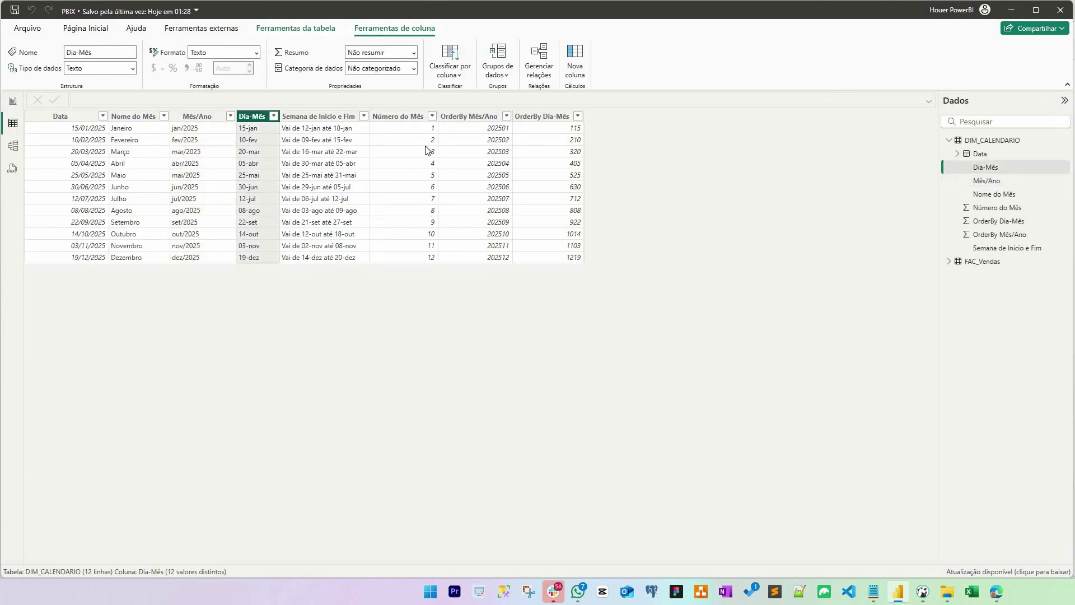
click(452, 72)
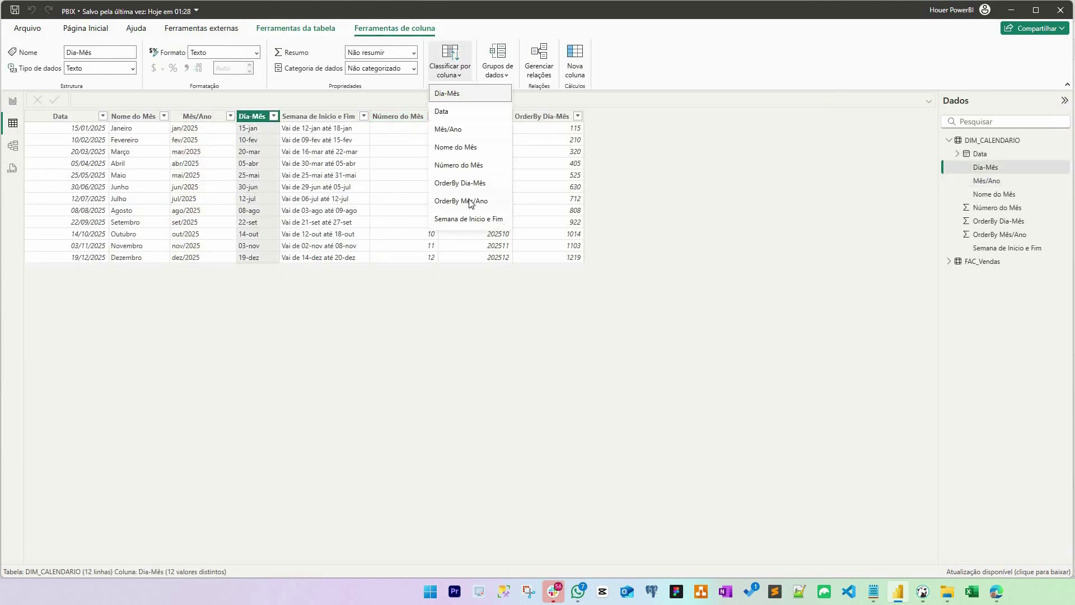
click(471, 184)
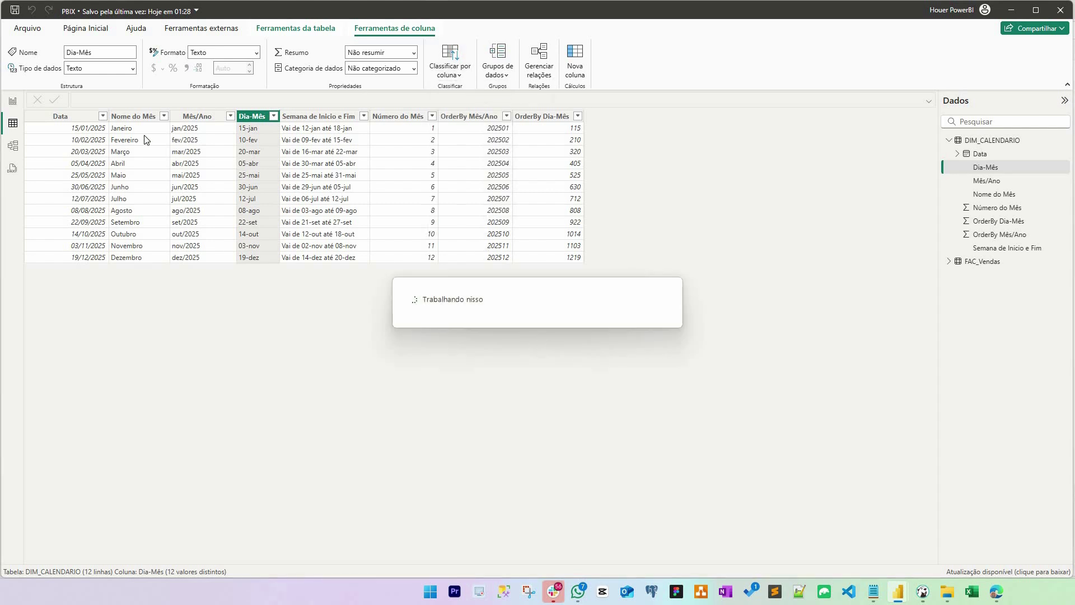
click(12, 101)
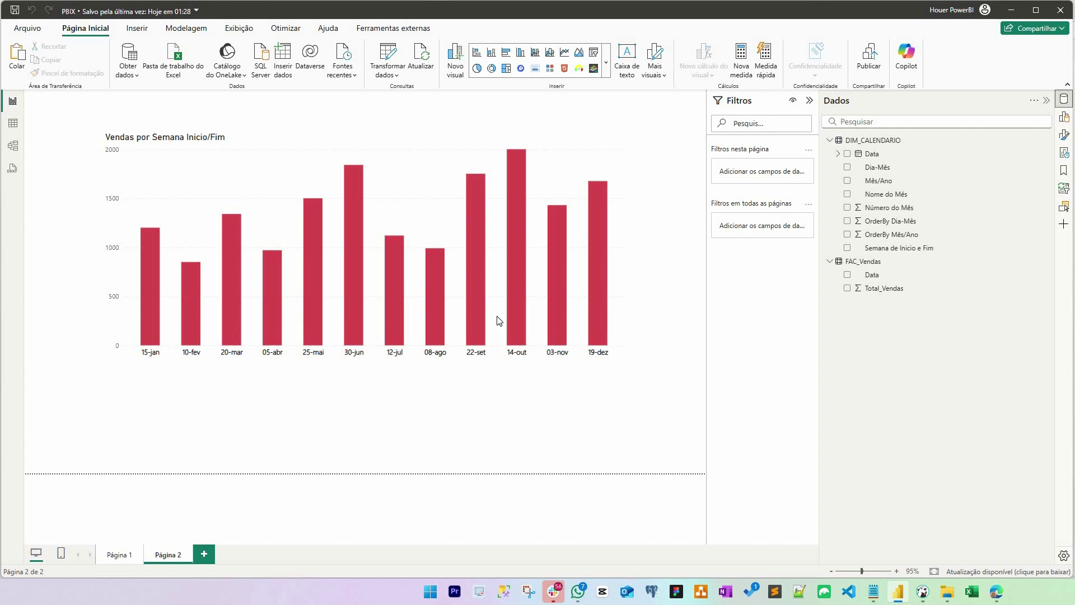
- Replace Dia-Mês with Semana de Inicio e Fim as the column chart's axis field and widen the chart on both sides
click(553, 160)
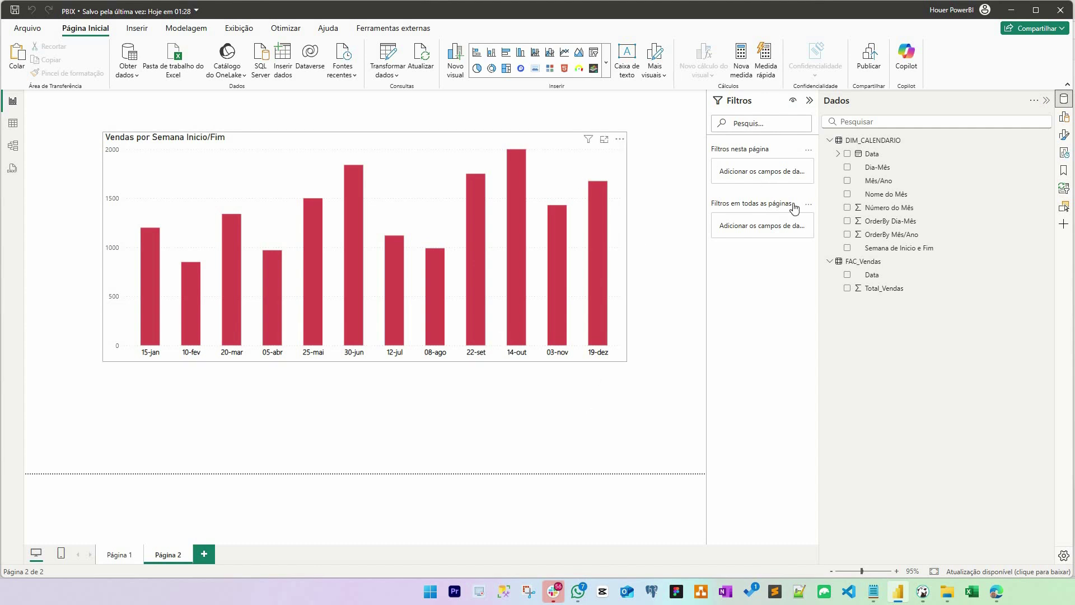
click(848, 249)
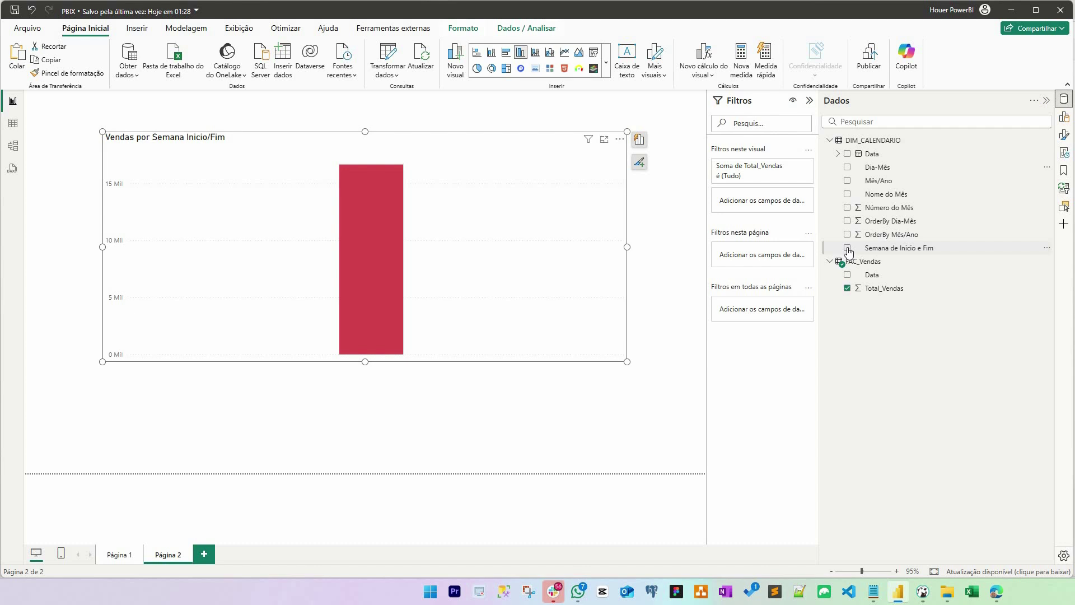
drag(627, 247, 670, 247)
drag(104, 247, 54, 247)
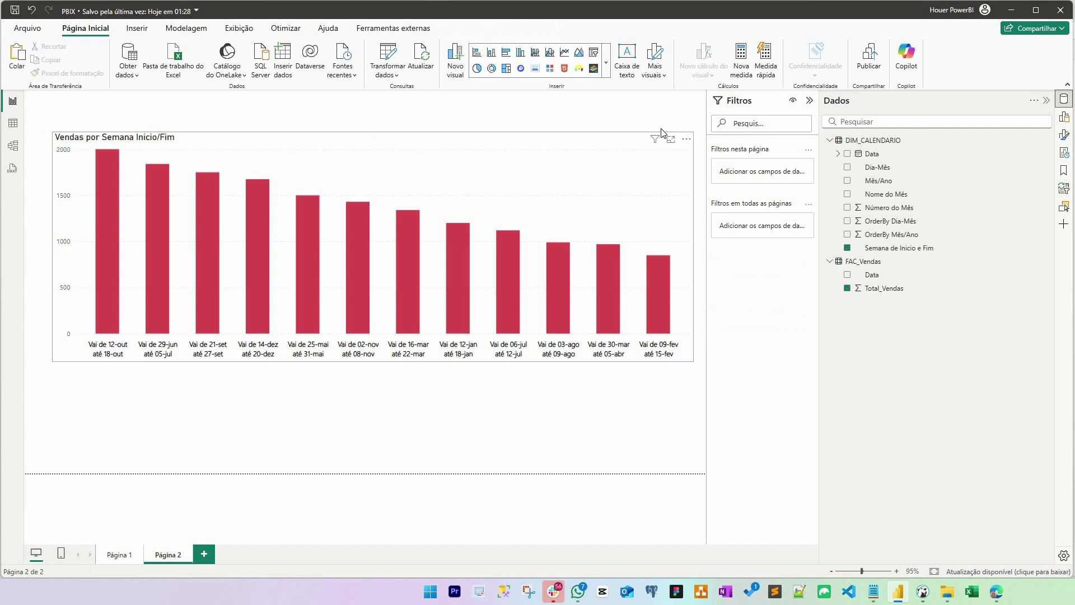
- Sort the column chart's axis by Semana de Inicio e Fim in ascending order
click(687, 139)
mouse_move(779, 205)
click(812, 209)
click(686, 140)
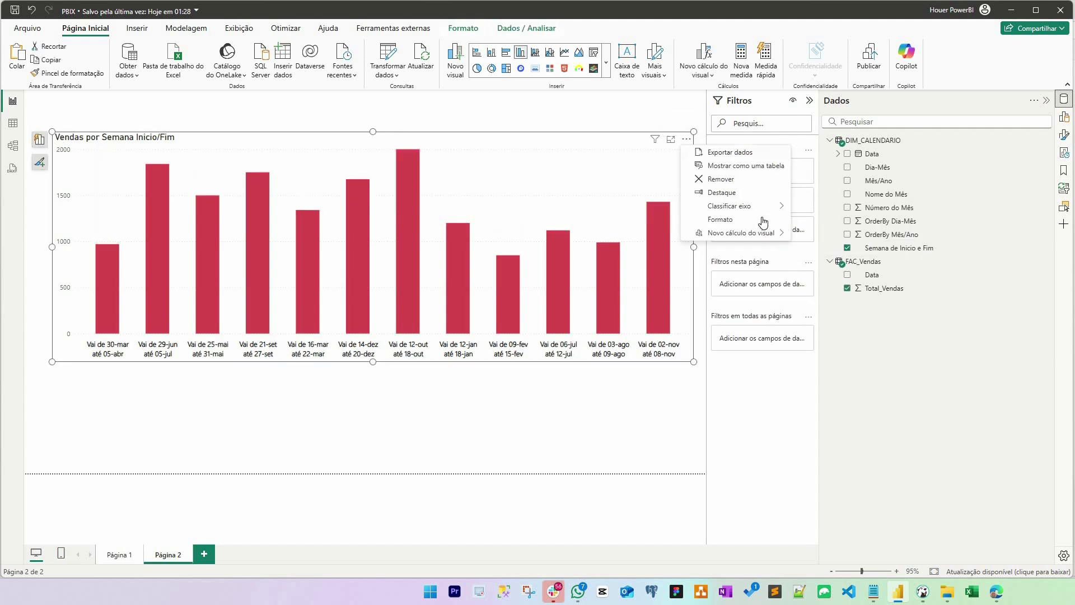
mouse_move(773, 206)
click(857, 247)
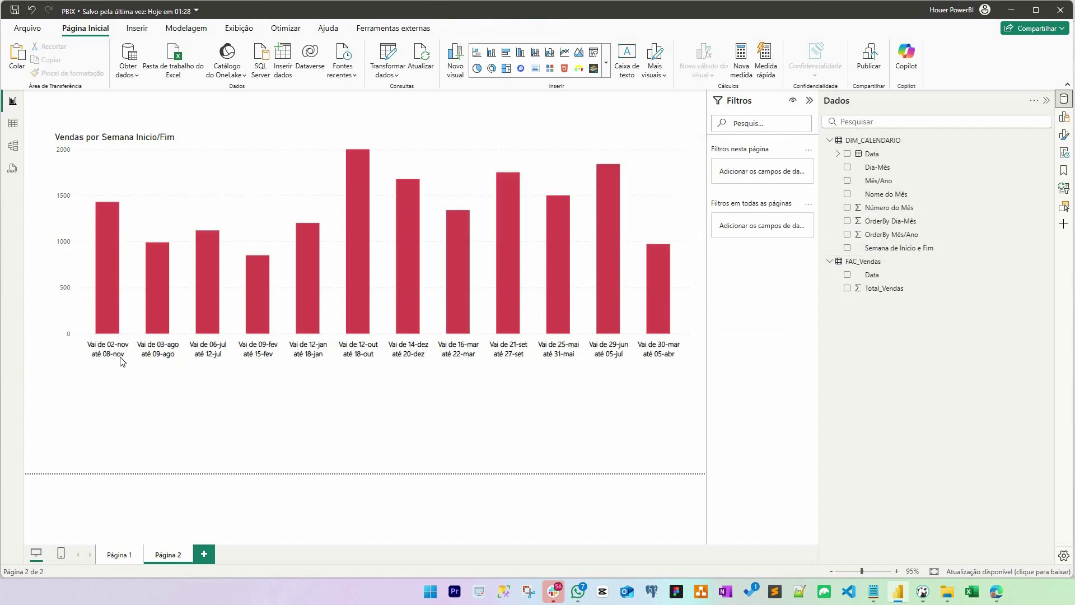
click(301, 173)
click(115, 387)
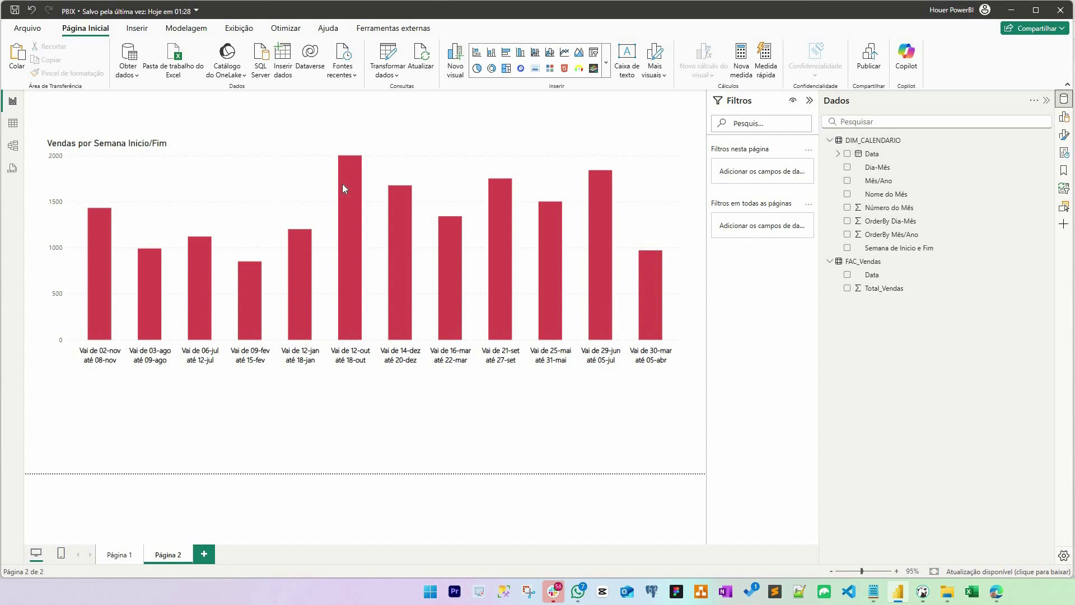
- Reopen the query editor and start a custom column named Semana Inicio in the DIM_CALENDARIO query
click(388, 54)
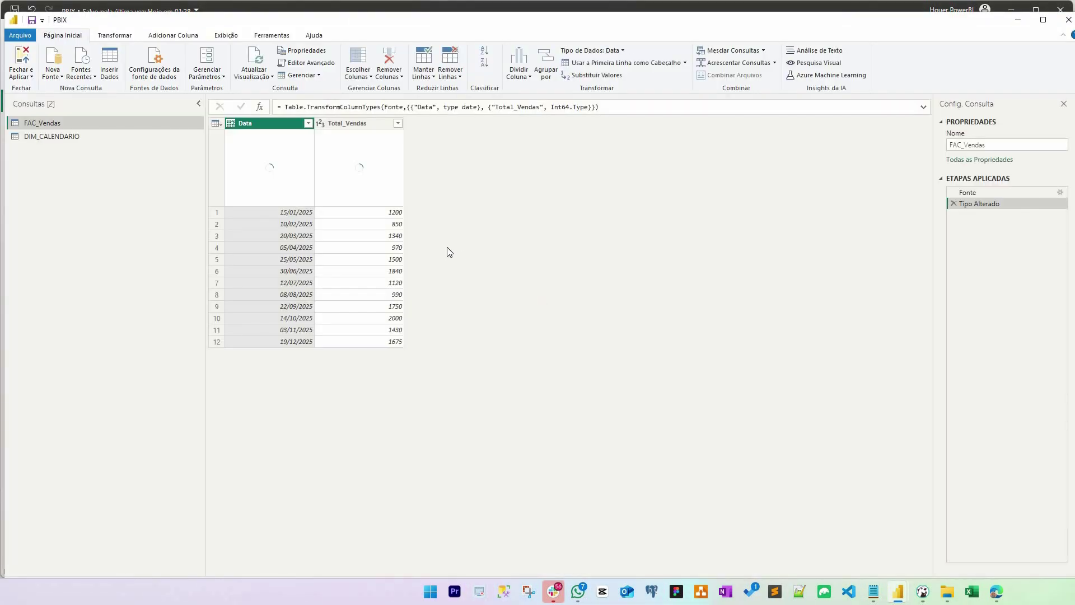
click(137, 136)
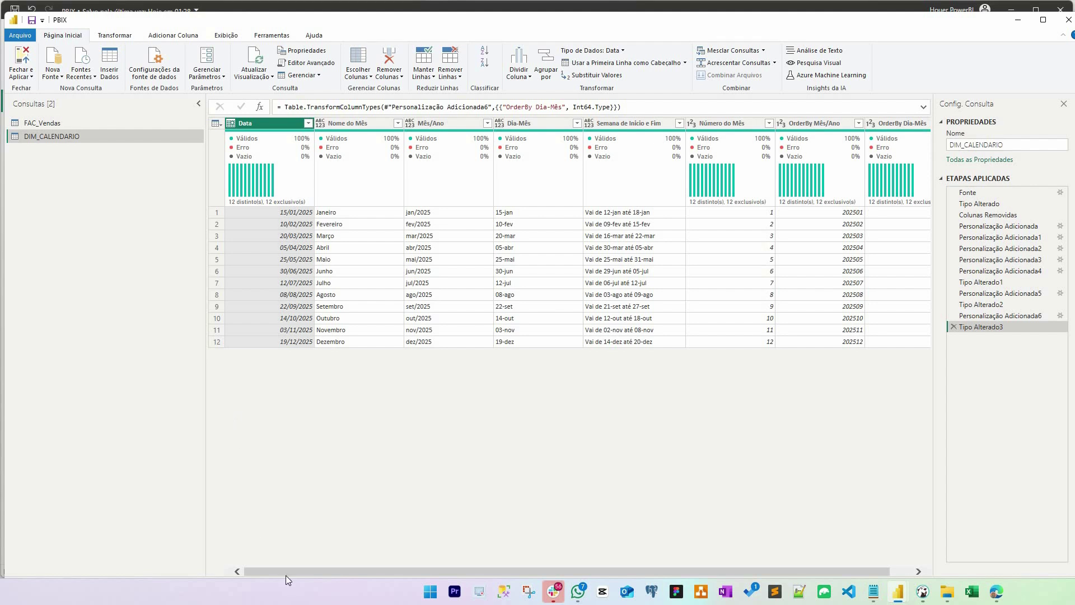
drag(298, 573, 320, 573)
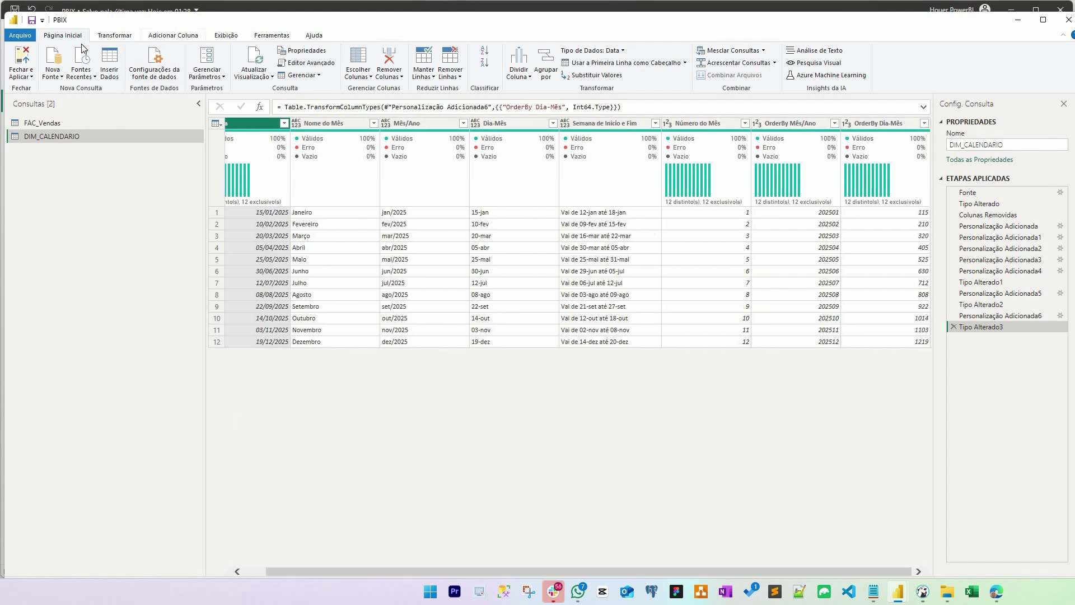
click(169, 36)
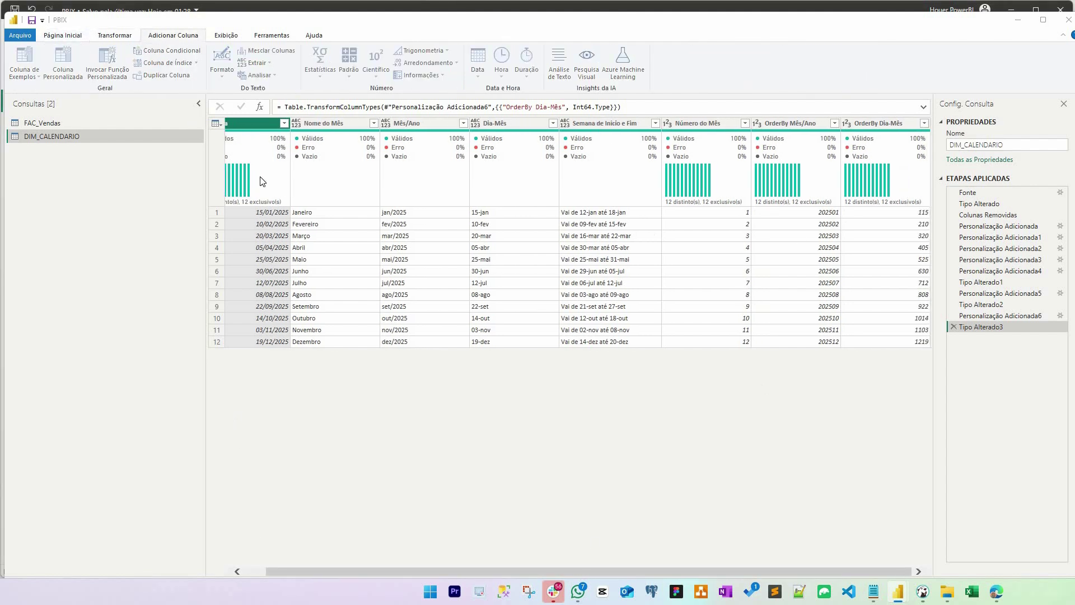
text(Semana Inicio)
key(Tab)
- Create the Semana Inicio column with the formula Date.StartOfWeek([Data]) and set its data type to Data
text(datesta)
key(Down)
key(Down)
key(Down)
key(Tab)
text(([Data]))
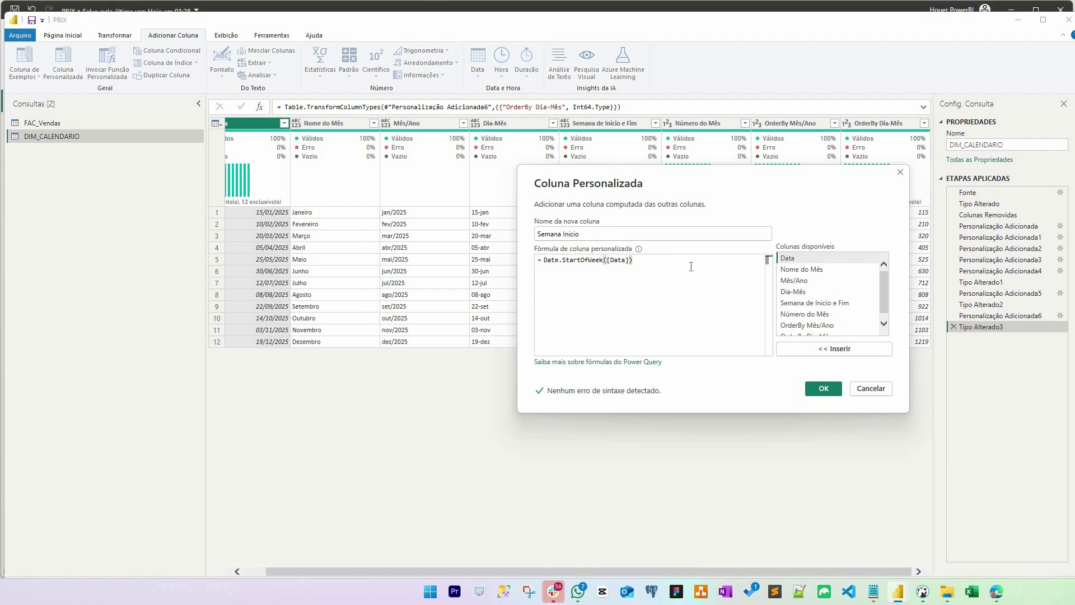
drag(636, 260, 522, 255)
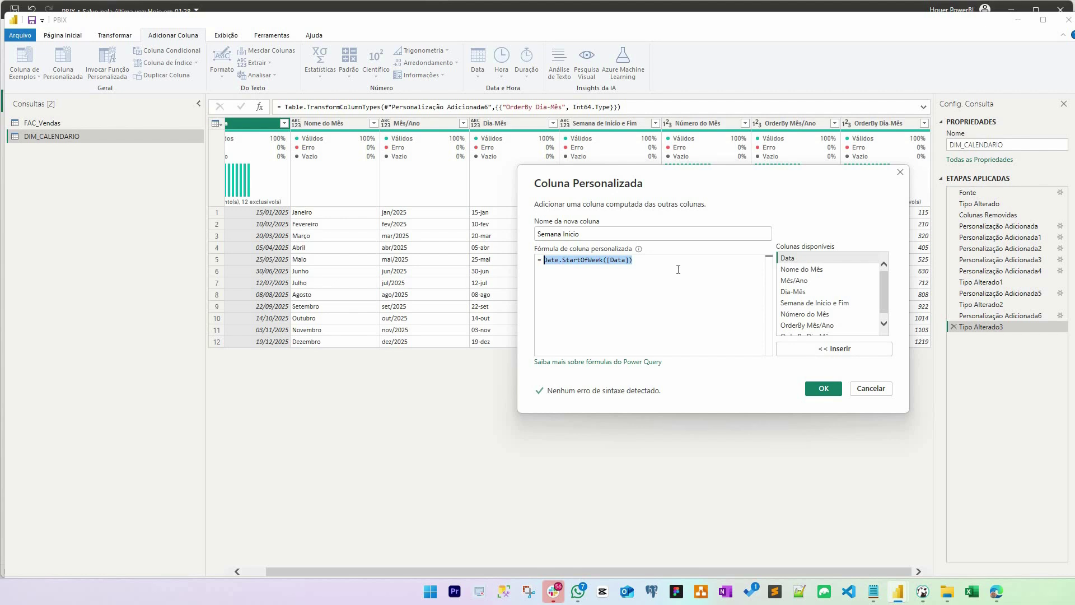
click(824, 389)
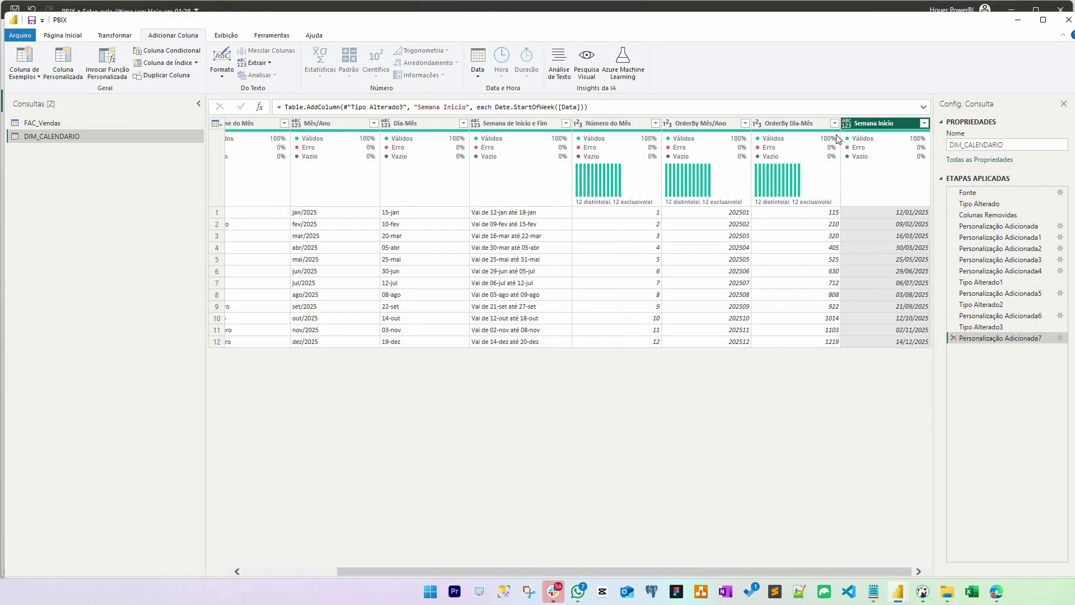
click(847, 127)
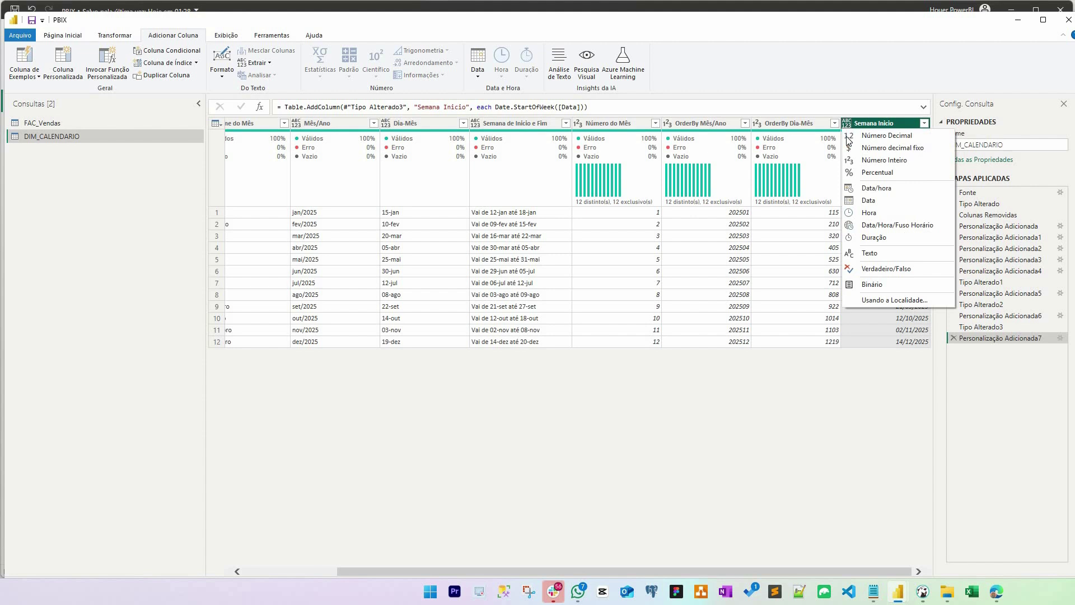
click(878, 203)
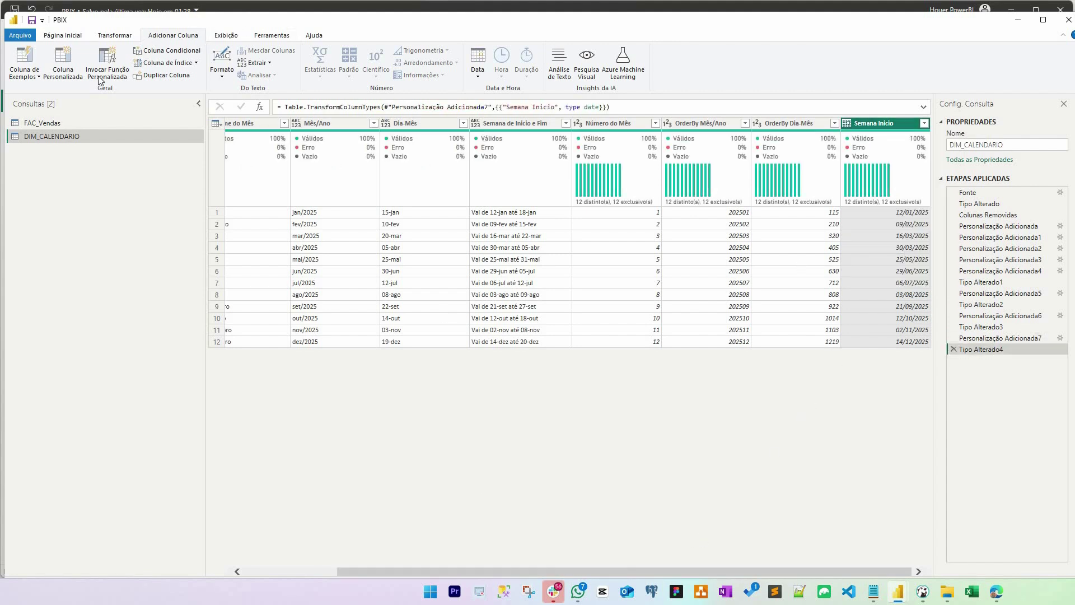
- Add a custom column named Fim da Semana with the formula Date.EndOfWeek([Data]) and set its data type to Data
click(62, 61)
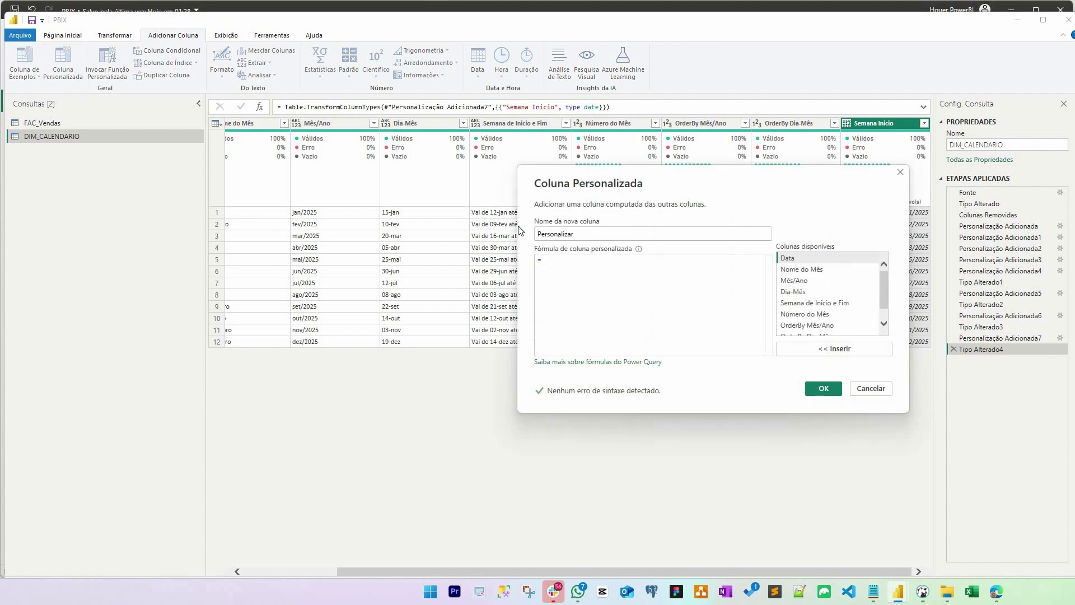
text(Fi)
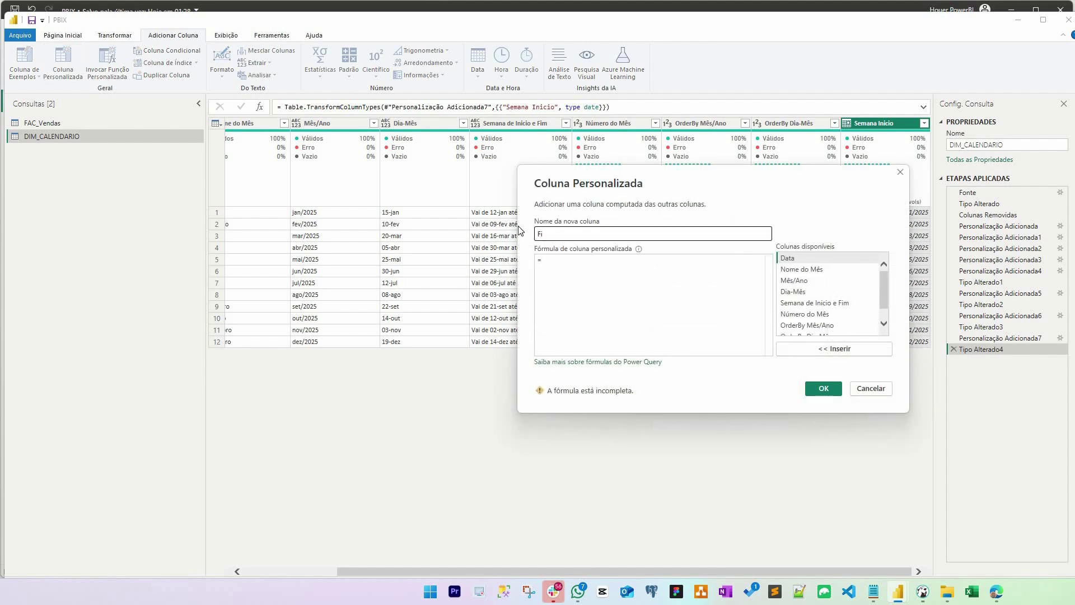
text(m da Semana)
click(582, 272)
text(date)
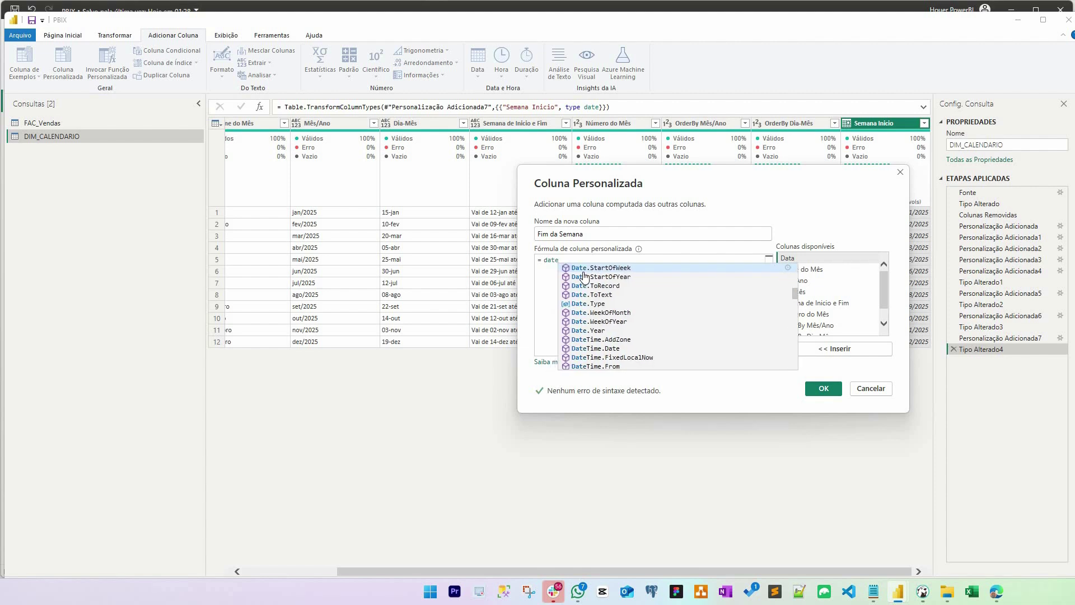
text(end)
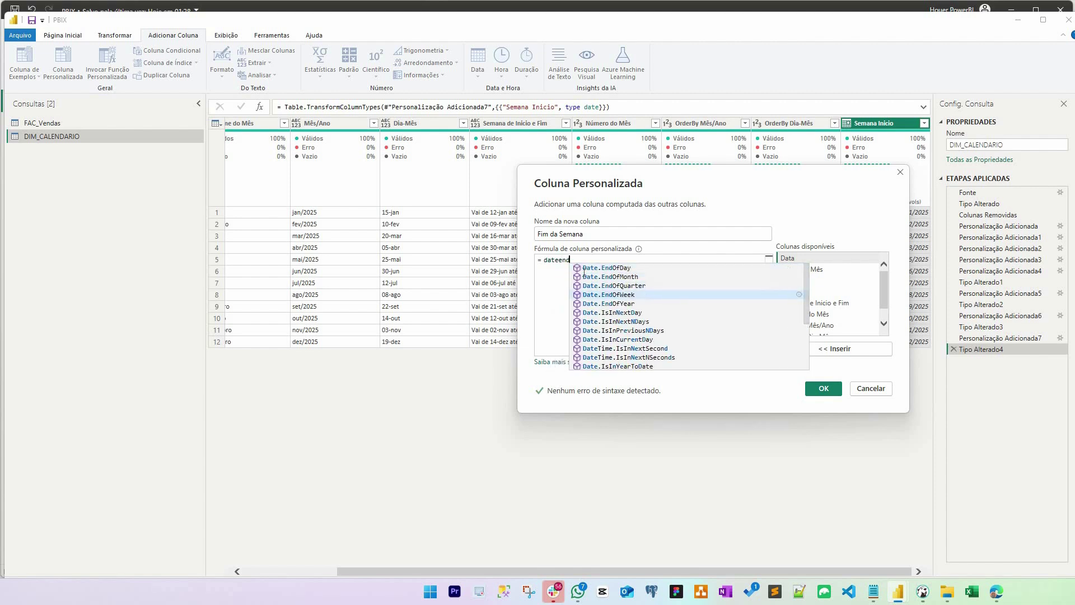
key(Tab)
text(([)
key(Tab)
text())
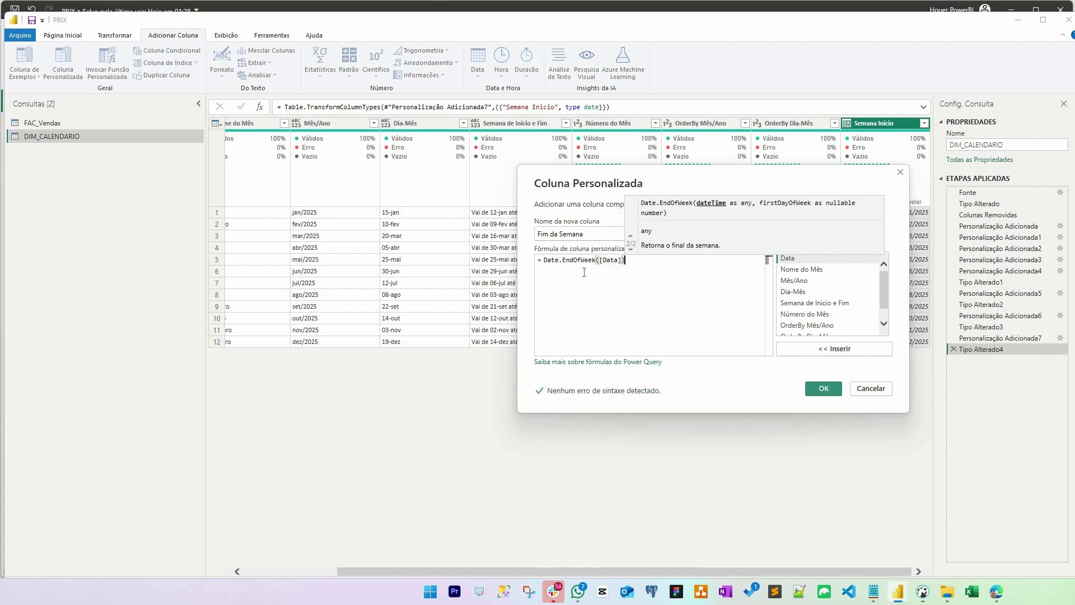
click(823, 390)
click(847, 124)
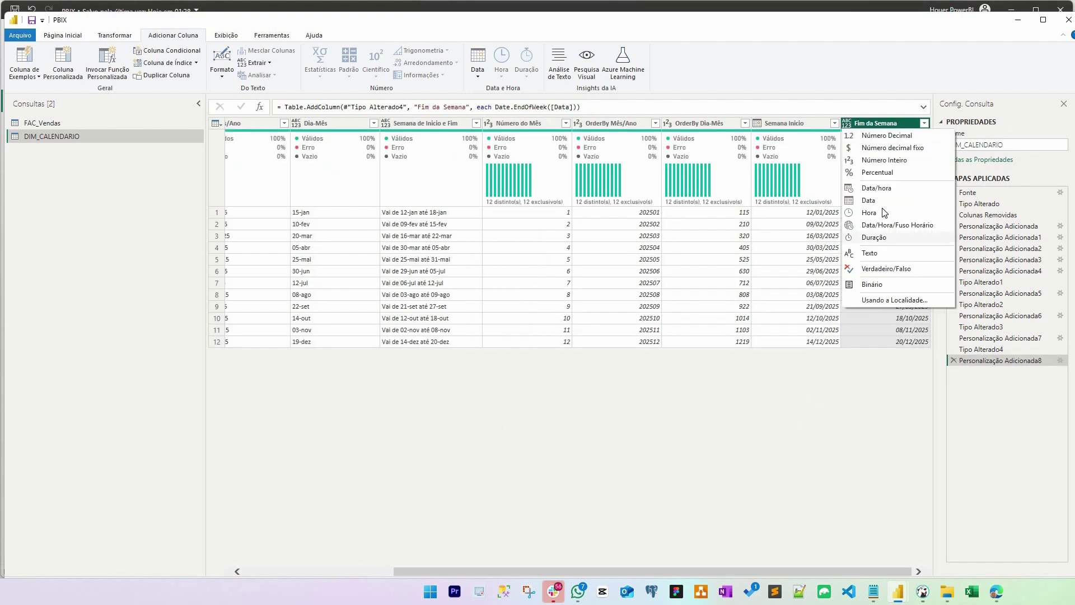
click(868, 207)
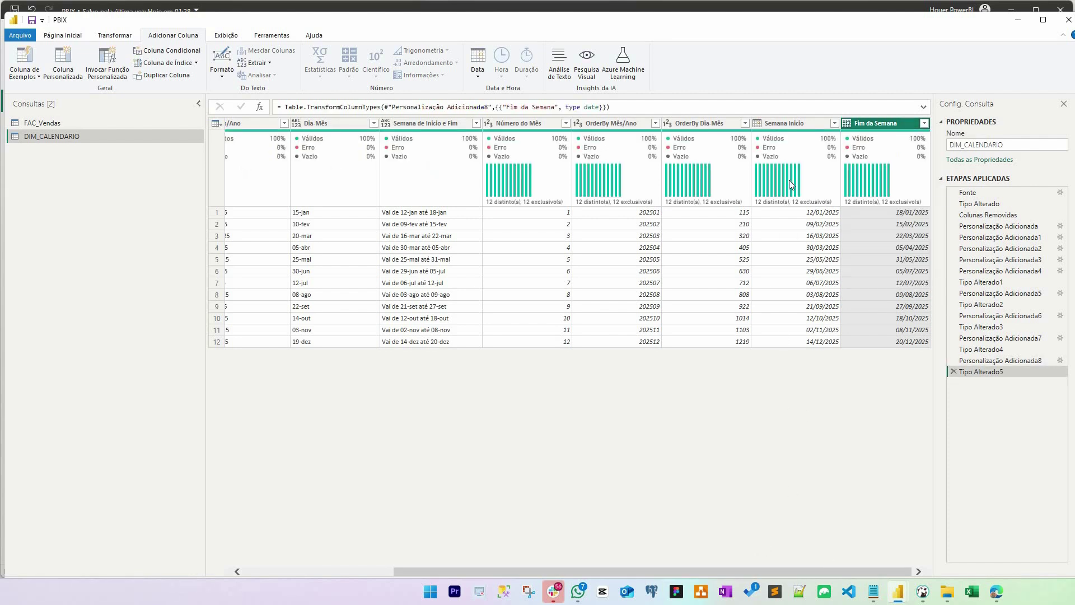
- Move the Semana Inicio and Fim da Semana columns together to the beginning of the table, before Data
click(791, 283)
click(804, 124)
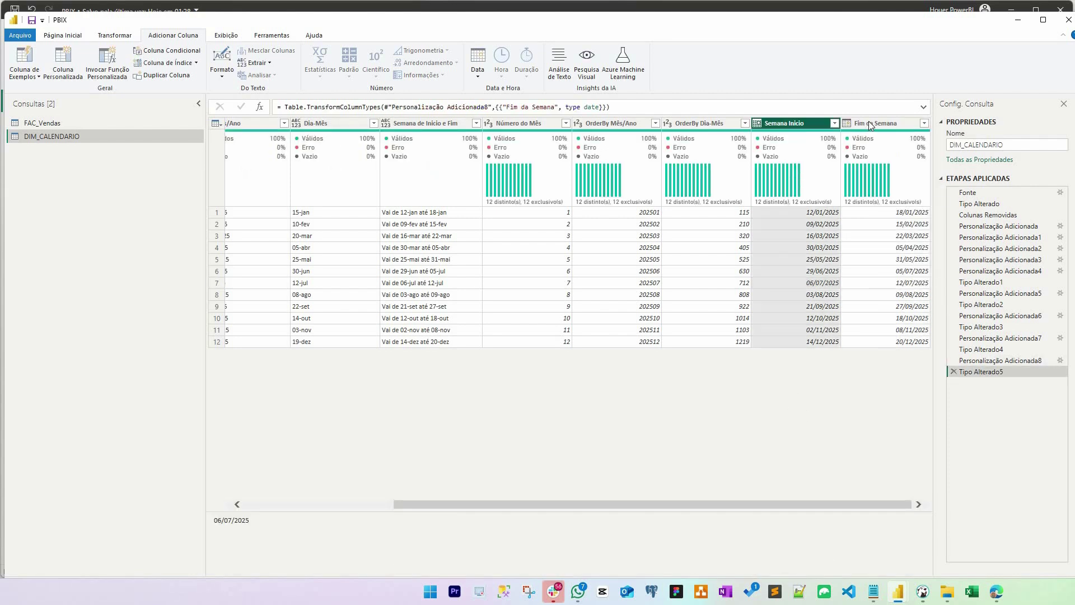
shift+click(872, 122)
drag(795, 123, 221, 132)
click(381, 259)
click(450, 235)
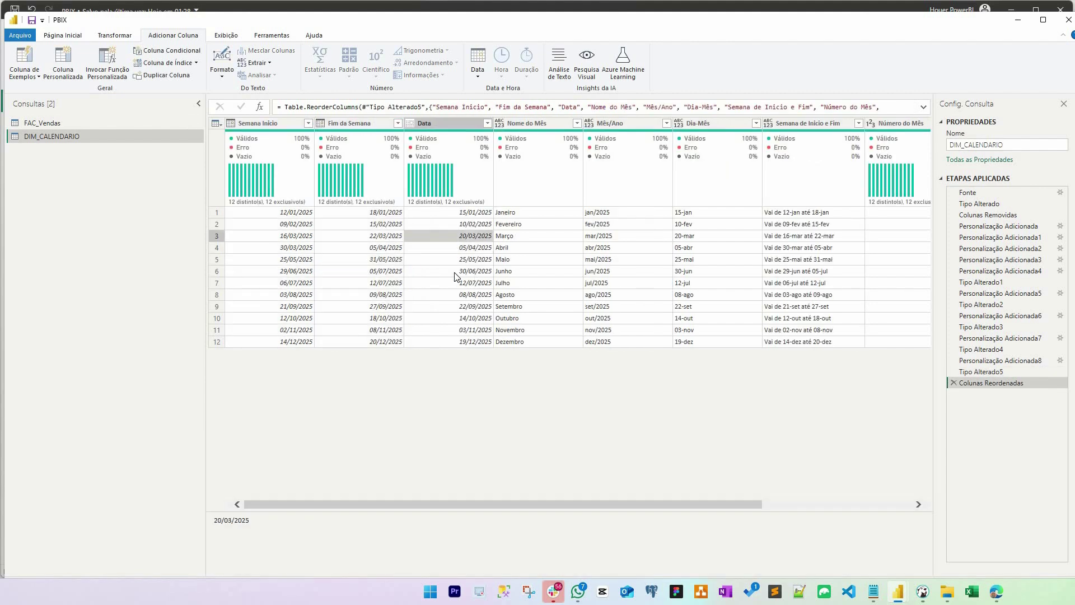
click(280, 236)
click(330, 239)
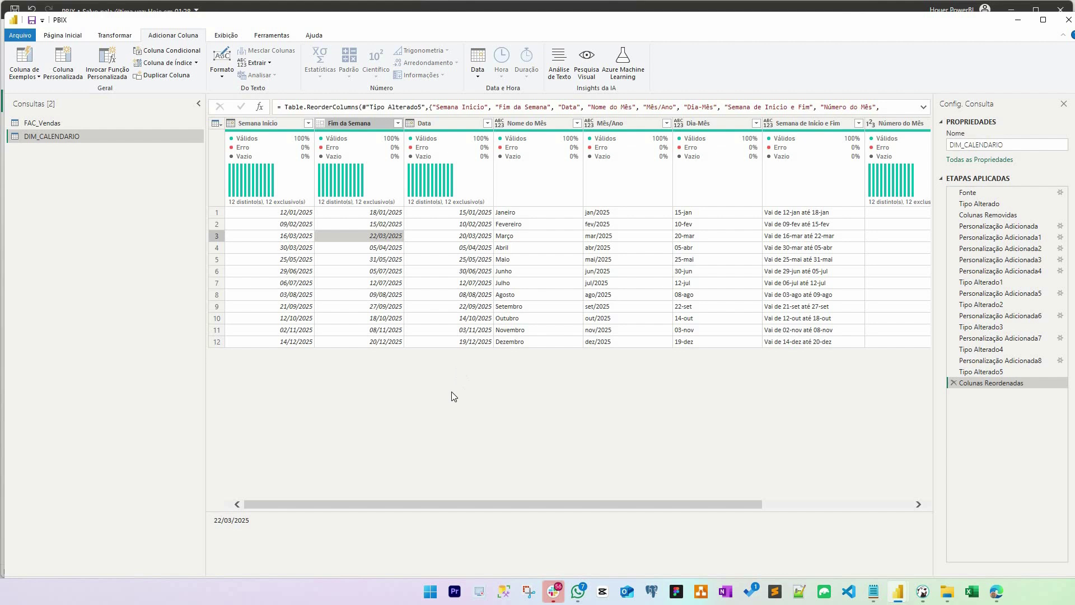
- Start a custom column named OrderBy Semana de Inicio e Fim, keeping the Semana de Inicio e Fim column in view
drag(408, 503, 650, 491)
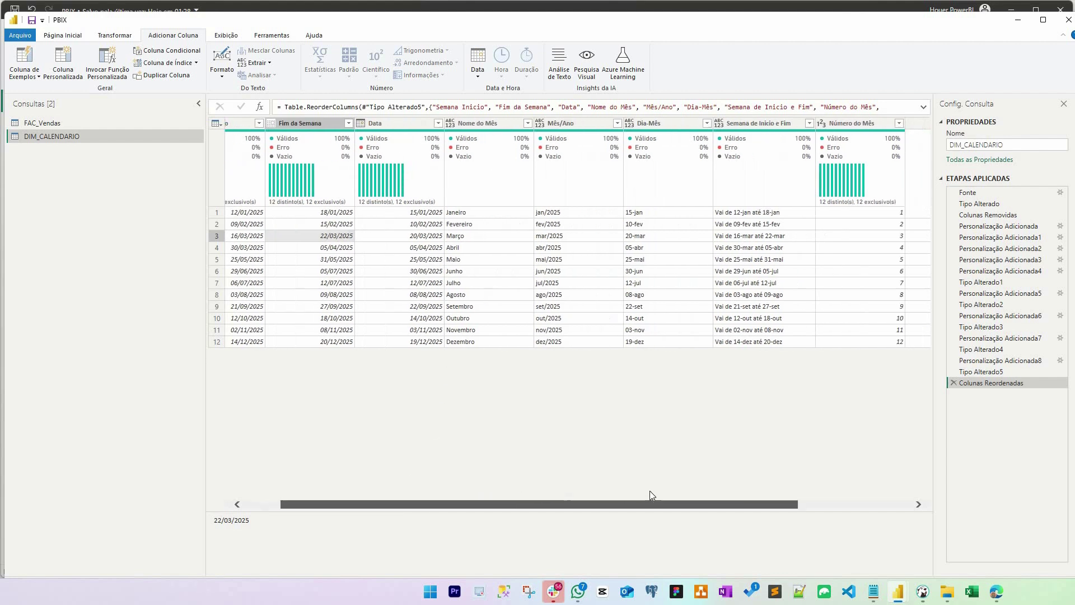
drag(642, 453, 613, 453)
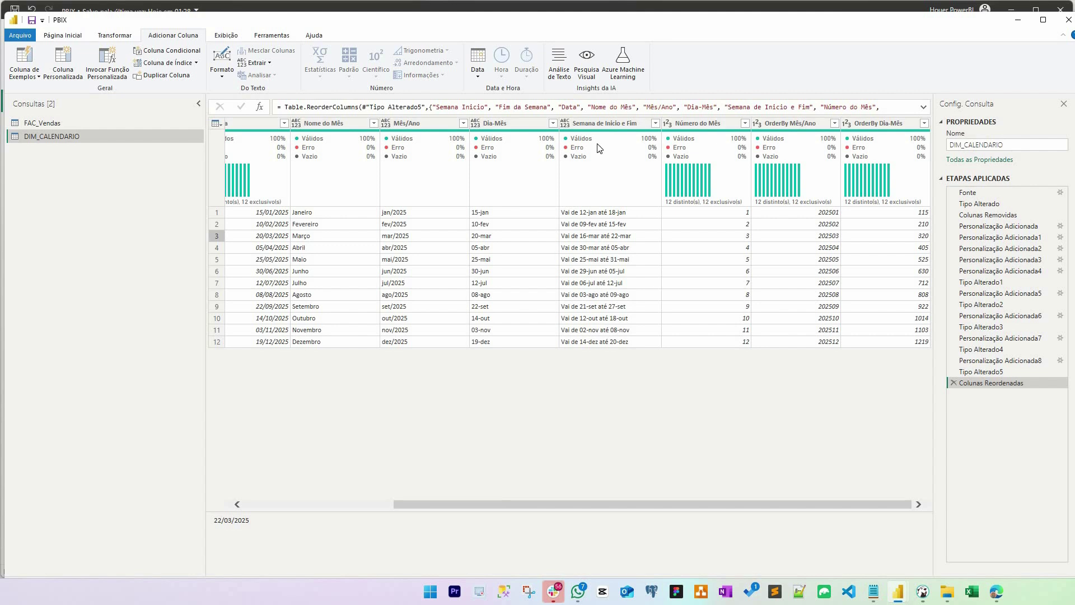
click(605, 126)
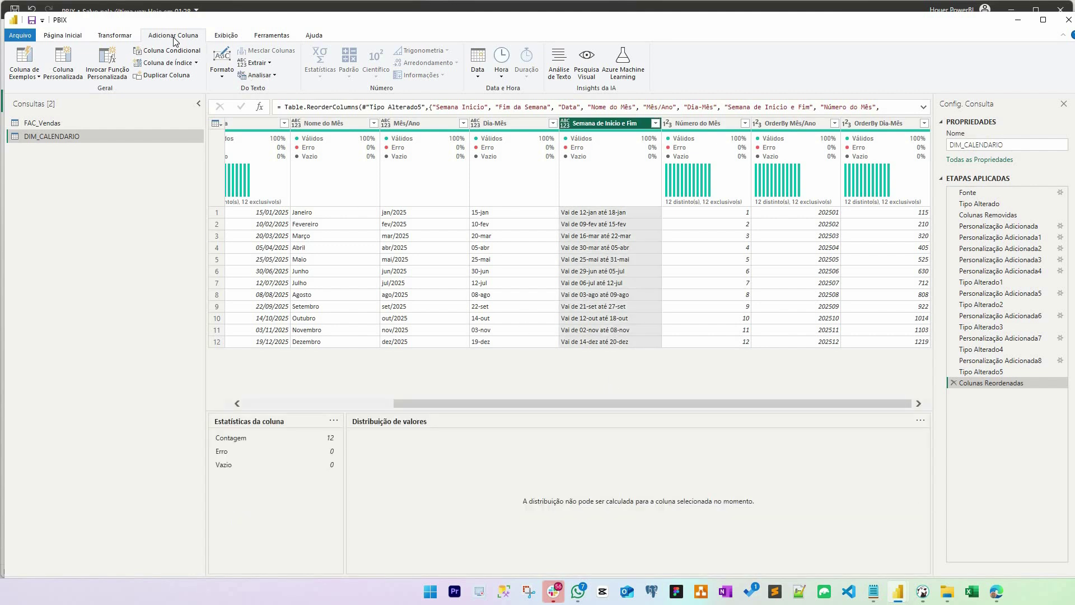
click(67, 68)
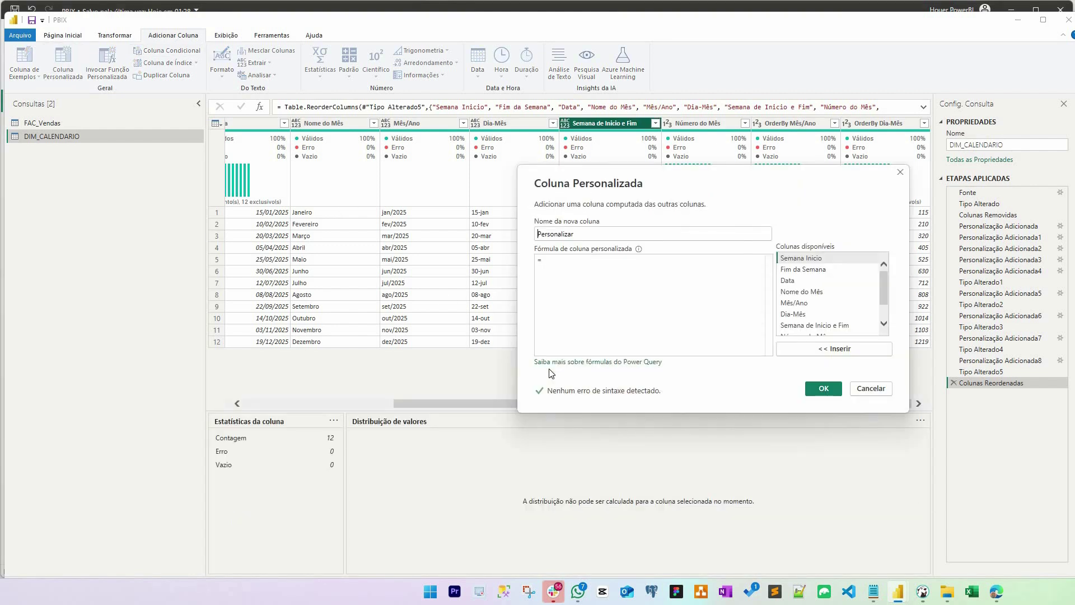
drag(552, 181, 171, 132)
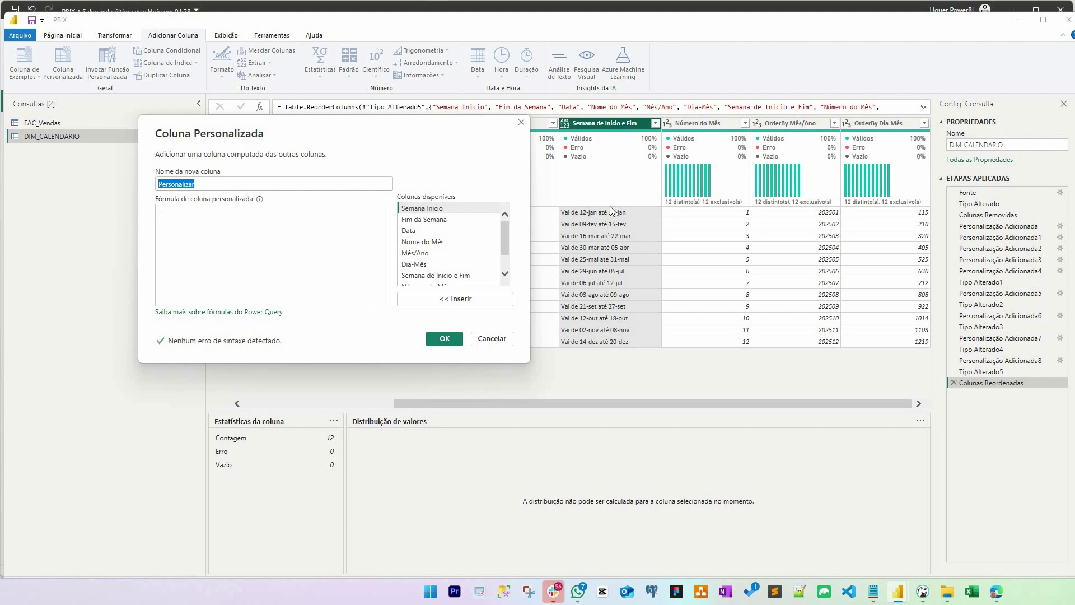
key(BackSpace)
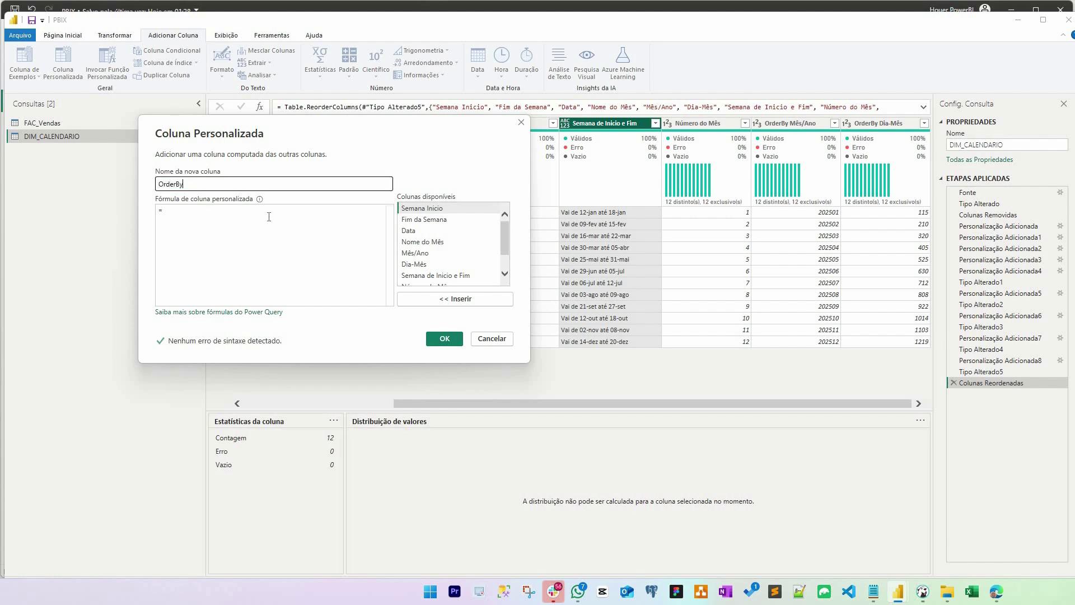
click(269, 216)
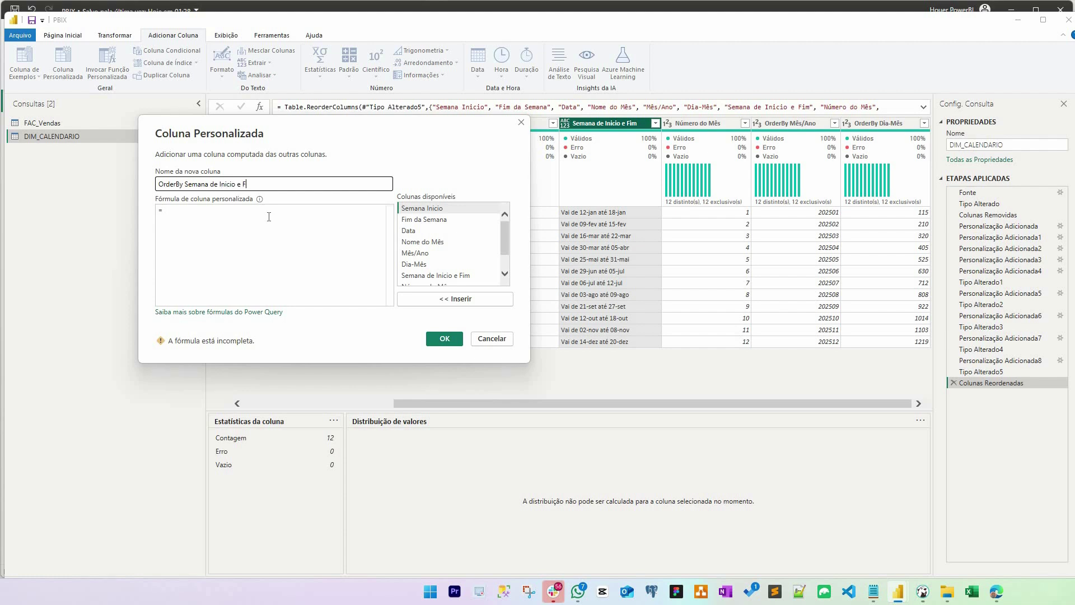
click(274, 215)
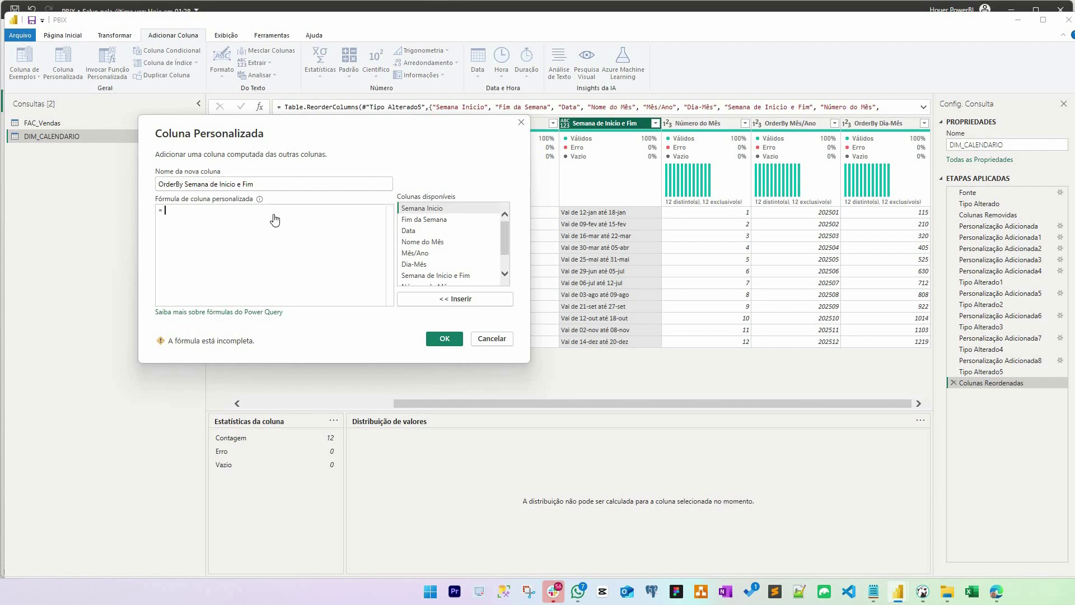
- Lay out an empty let … in block in the custom column formula
text(let)
key(Return)
key(Return)
key(Return)
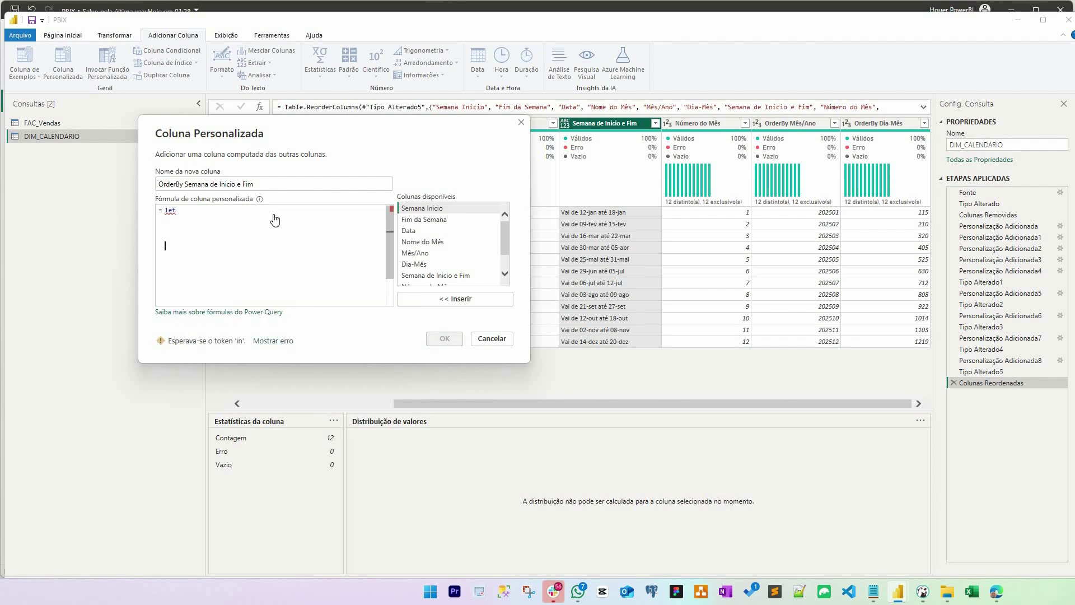
text(in)
mouse_move(160, 216)
mouse_down()
mouse_move(185, 232)
mouse_move(160, 212)
mouse_up()
click(199, 266)
- Inside the let block, define the variable TratamentoInicio as Date.Month([Semana Inicio]) * 100, ending the definition with a comma
key(Return)
key(Return)
text(Date.Month([s)
key(BackSpace)
text([semana)
key(Tab)
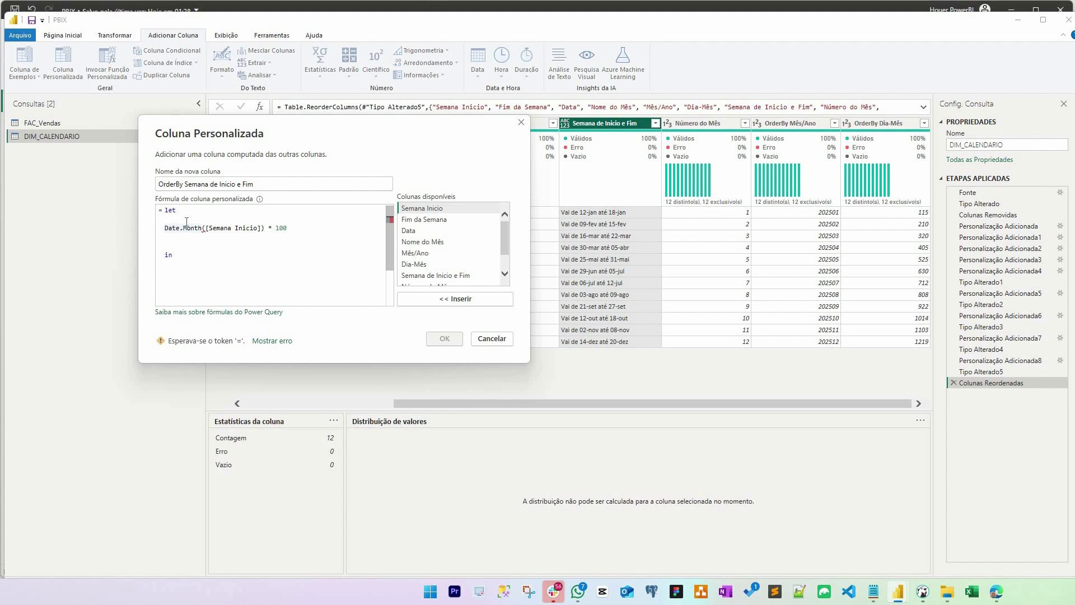
text(TratamentoInicio =)
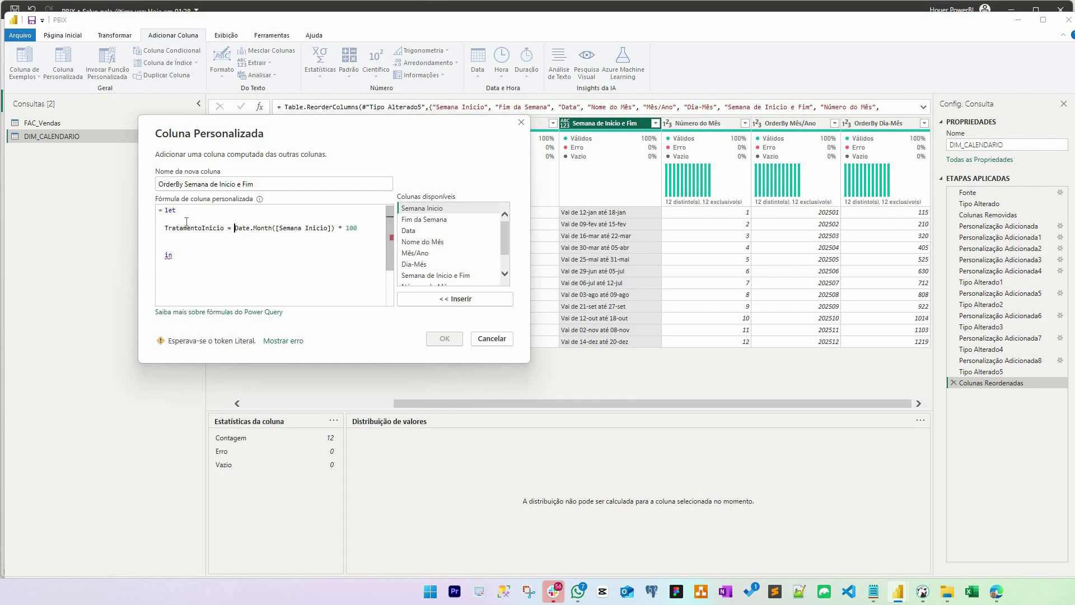
key(Return)
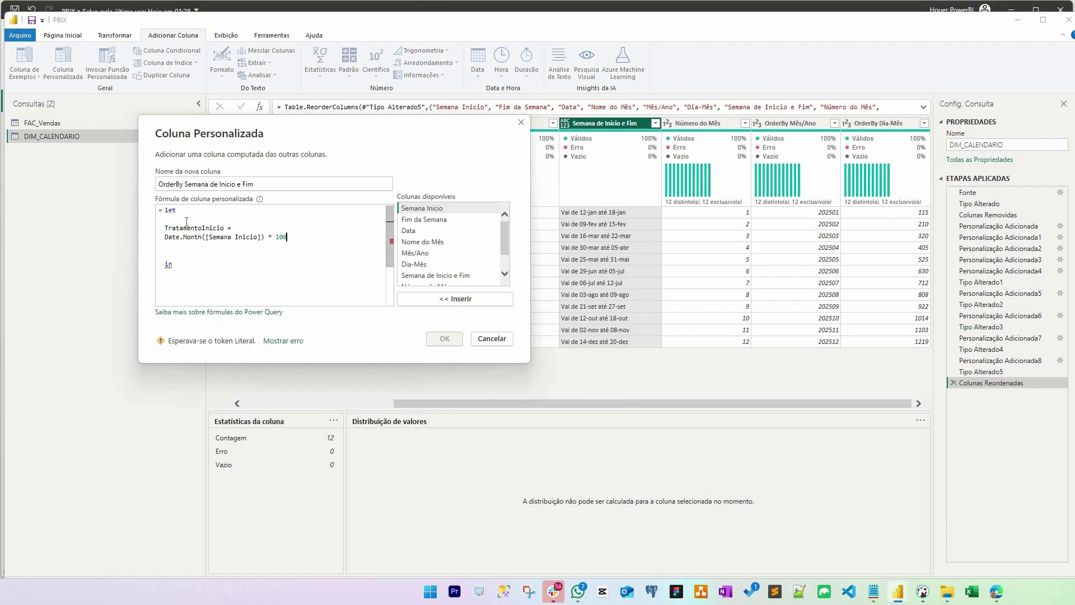
text(,)
key(Return)
key(Return)
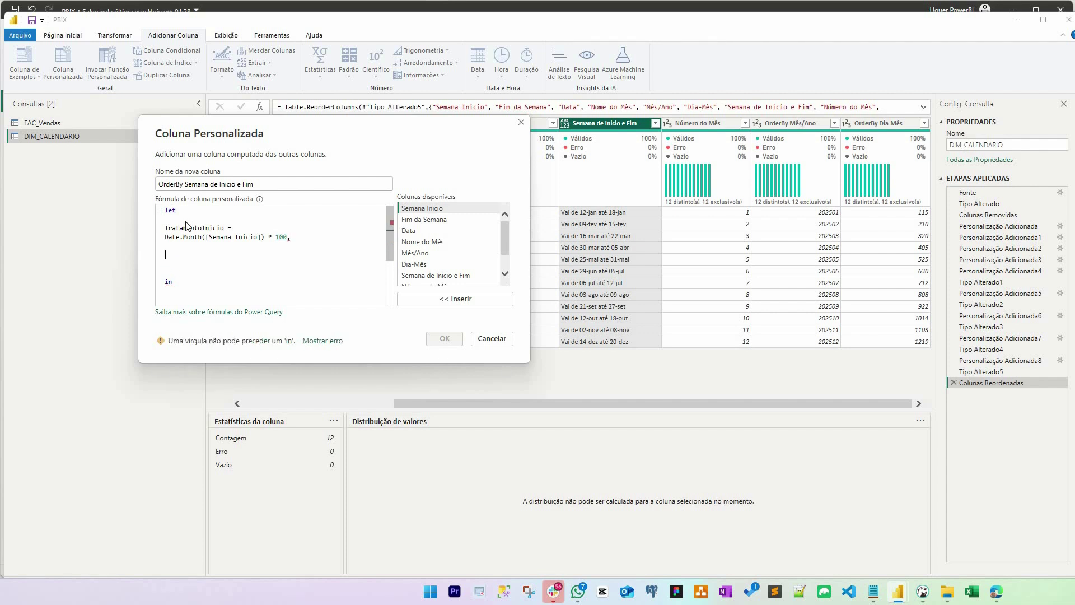
- Rename the TratamentoInicio variable to MEsTratamentoInicio
key(Up)
text(MEs)
double_click(186, 228)
text(c)
key(ctrl+z)
- Add a second variable named DiaTratamentoInicio holding a copy of the Date.Month([Semana Inicio]) * 100 expression
key(Return)
text(DiaTr)
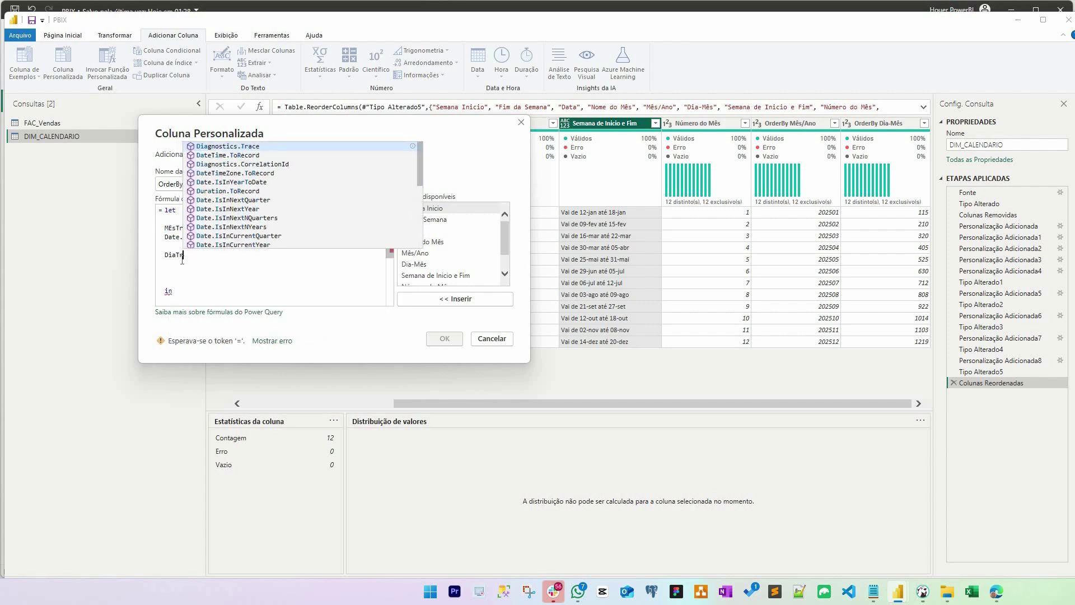
text(atamentoInicio =)
key(Return)
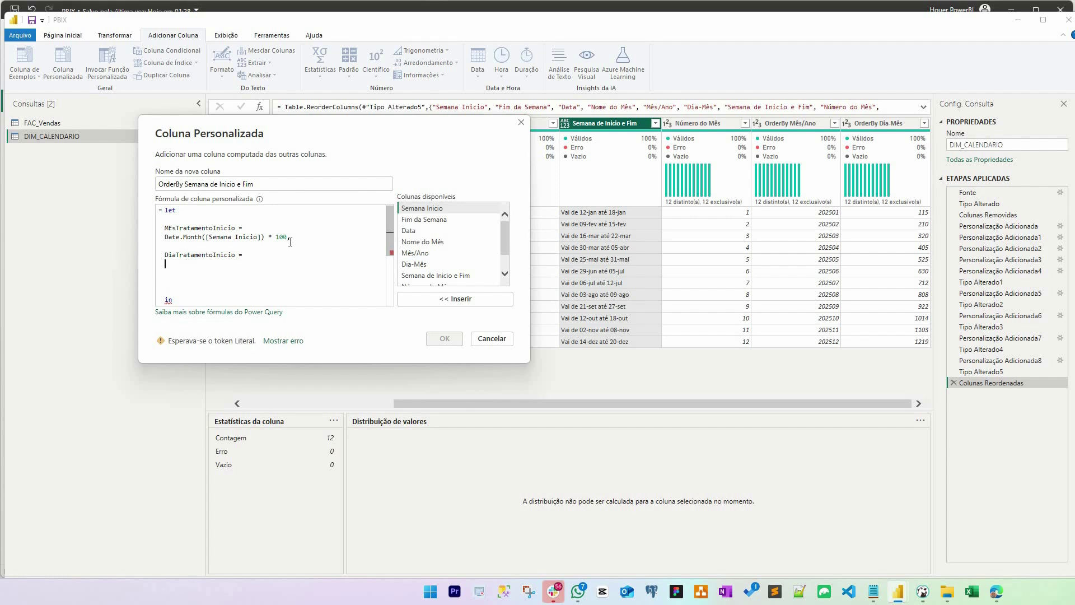
drag(291, 237, 164, 238)
key(ctrl+c)
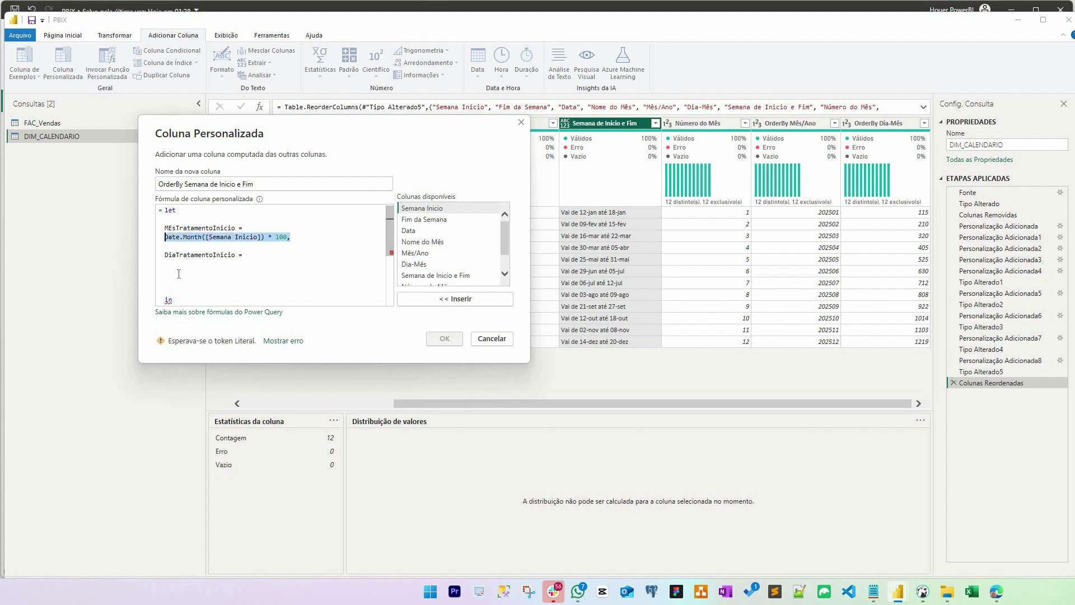
click(180, 270)
key(ctrl+v)
- Change the DiaTratamentoInicio expression to Date.Day([Semana Inicio]), without the multiplication and with a closing comma
double_click(191, 264)
text(d)
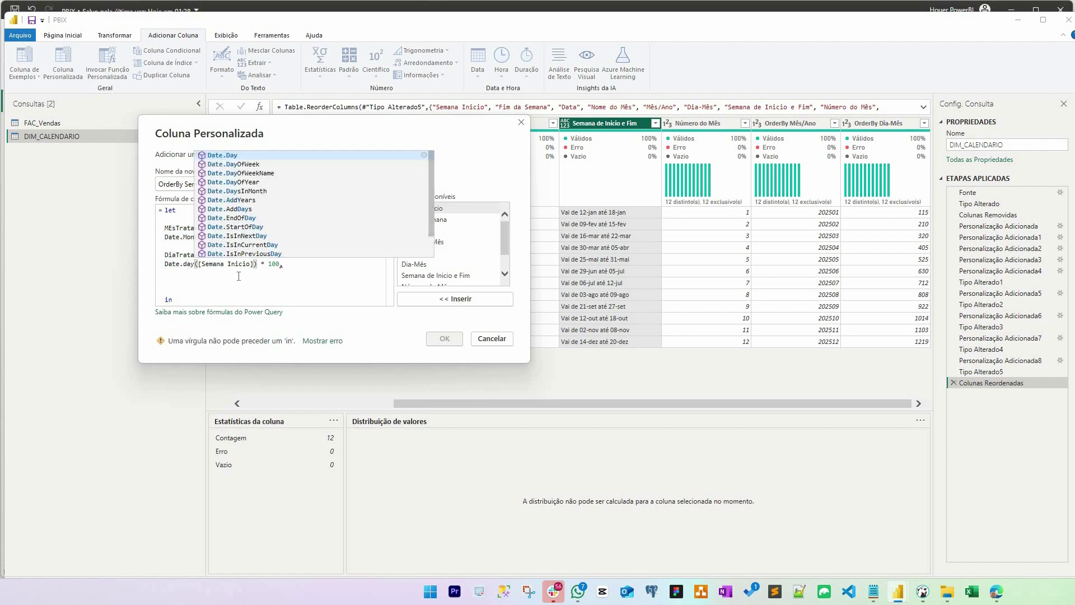
key(Tab)
drag(261, 264, 305, 268)
key(BackSpace)
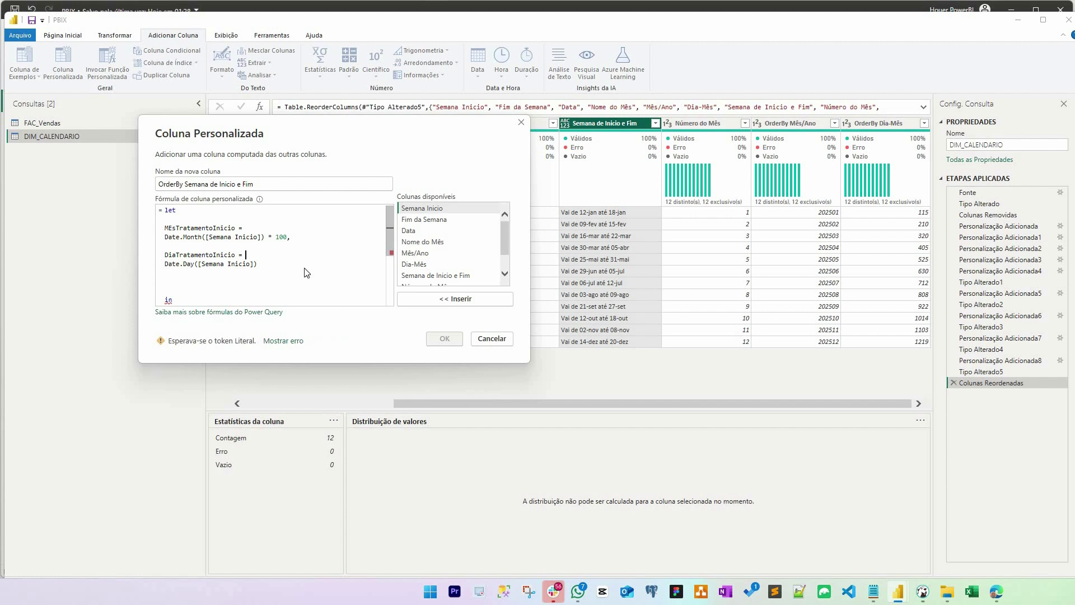
click(306, 267)
text(,)
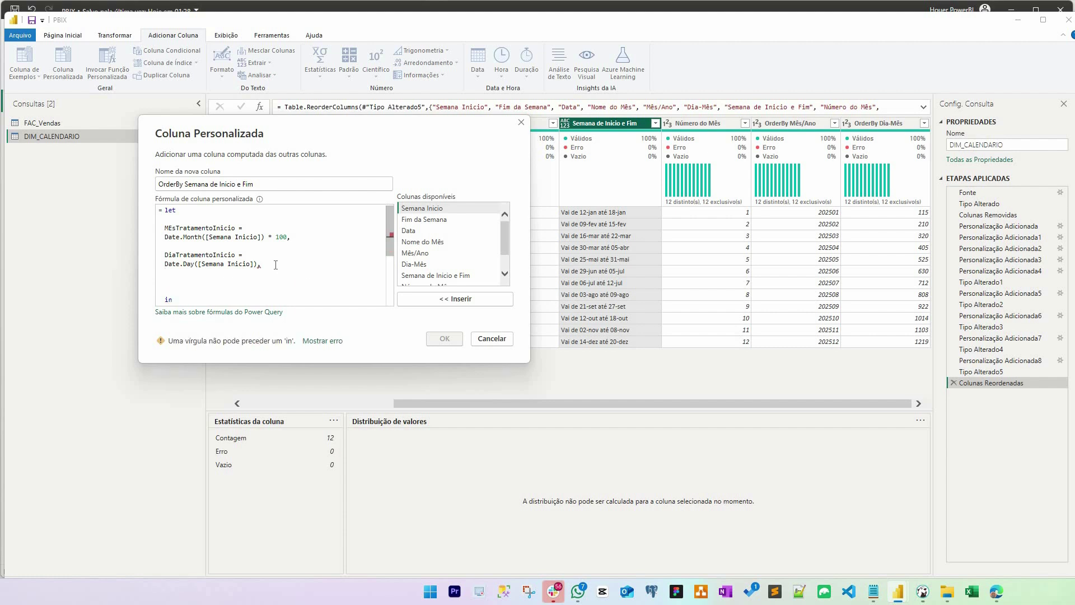
- Duplicate the MEsTratamentoInicio and DiaTratamentoInicio definitions below the originals, still above the in keyword
drag(261, 265, 165, 228)
key(ctrl+c)
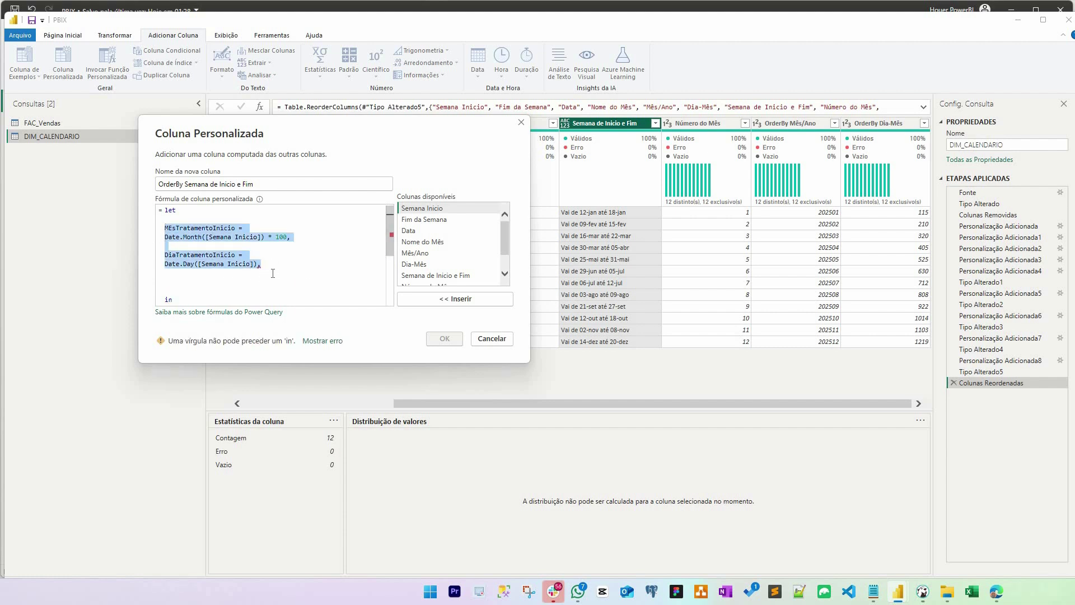
click(244, 276)
key(Return)
key(Return)
key(ctrl+v)
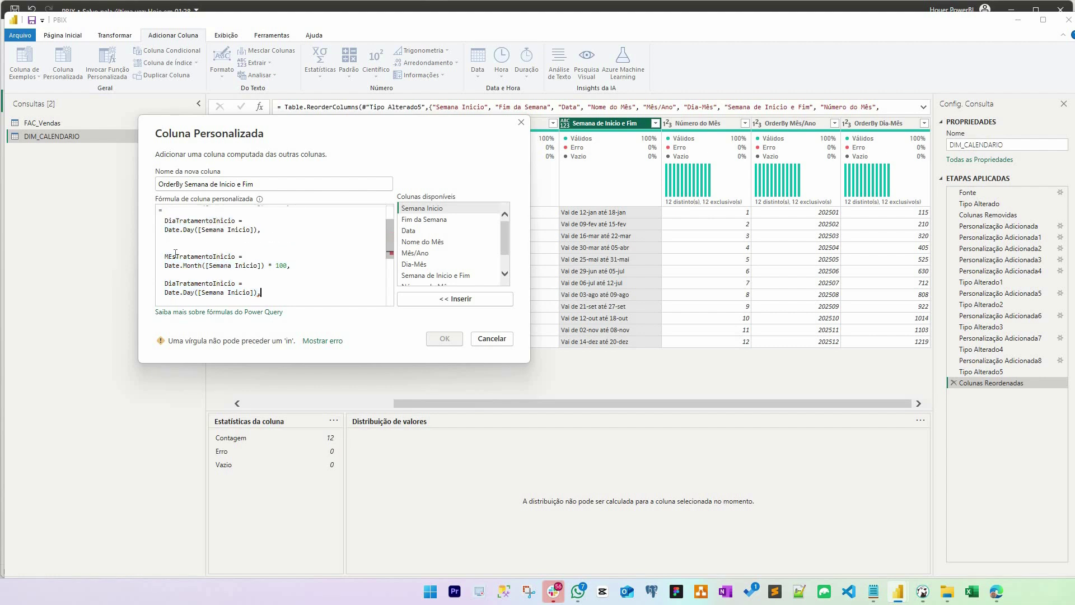
- Rename the two duplicated variables to MEsTratamentoFim and DiaTratamentoFim
drag(213, 255, 235, 257)
text(F)
key(shift+Left)
key(shift+Left)
key(shift+Left)
key(ctrl+c)
drag(213, 283, 235, 283)
key(ctrl+v)
click(242, 275)
double_click(220, 266)
double_click(242, 266)
text(fim)
scroll(445, 260, down, 3)
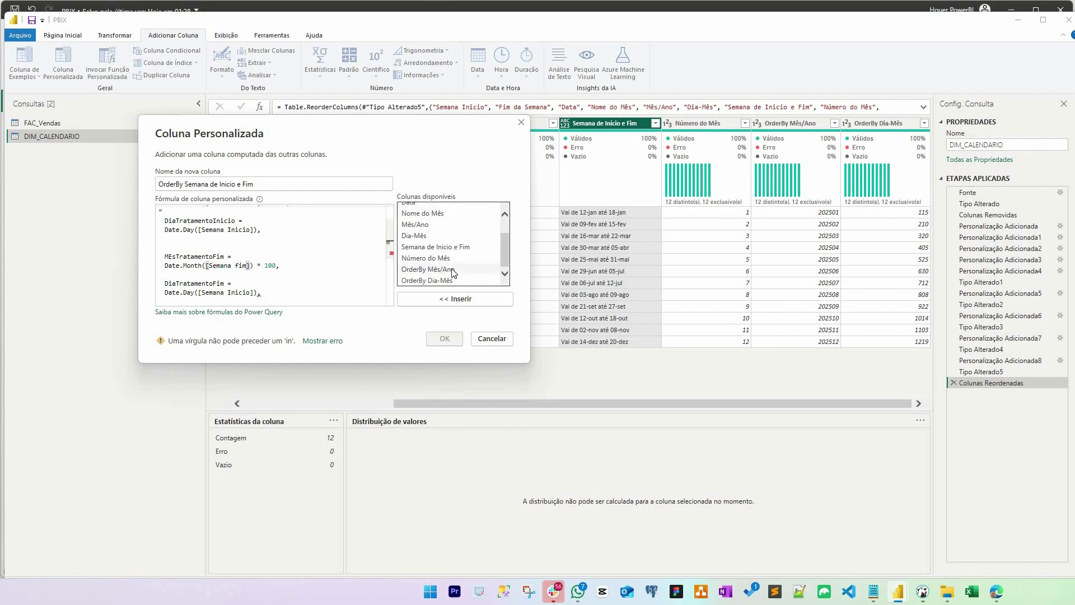
scroll(459, 278, up, 3)
- Make the MEsTratamentoFim expression use the Fim da Semana column: Date.Month([Fim da Semana]) * 100
click(247, 268)
key(Right)
key(ctrl+shift+Left)
key(ctrl+shift+Left)
text(Fim da Semana)
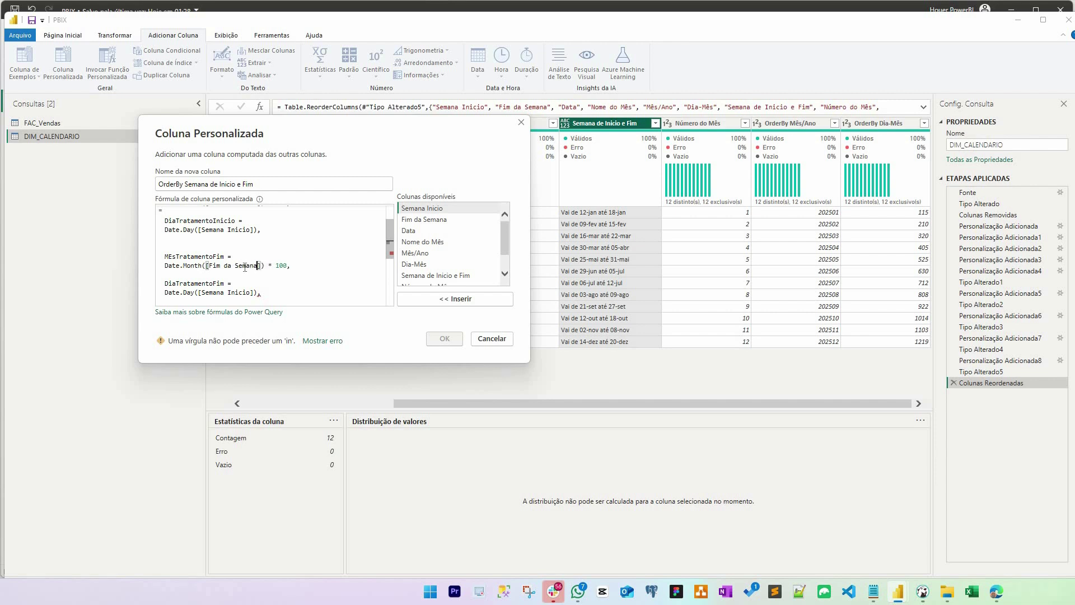
- Set the DiaTratamentoFim expression to Date.Day([Fim da Semana]) and remove its trailing comma before in
key(ctrl+shift+Left)
key(ctrl+shift+Left)
click(203, 293)
key(ctrl+shift+Right)
key(ctrl+shift+Right)
text(Fim da Semana)
click(245, 275)
scroll(281, 274, down, 1)
key(BackSpace)
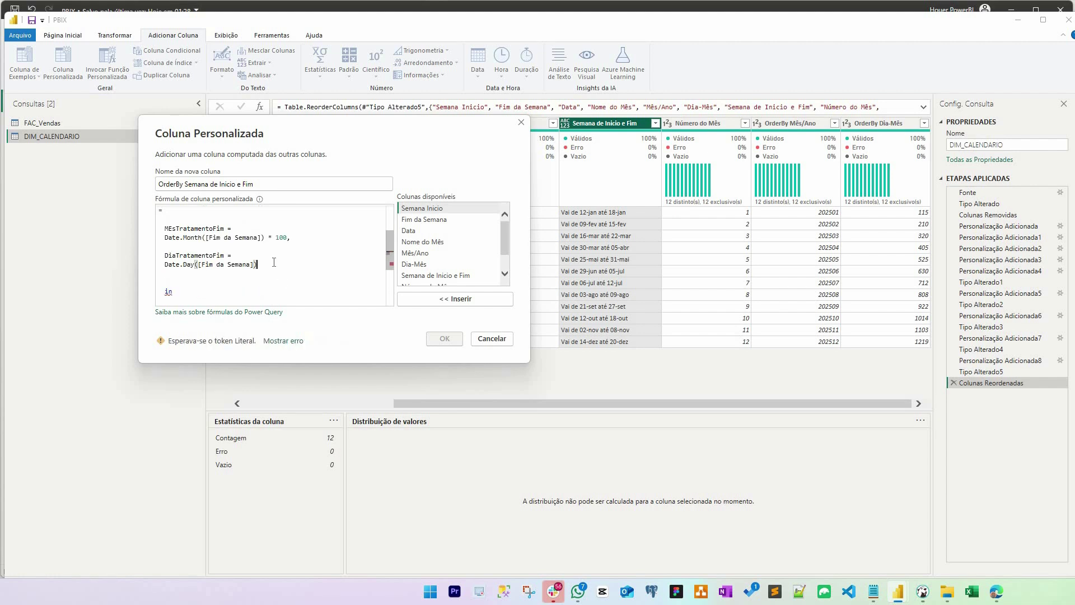
scroll(273, 262, up, 2)
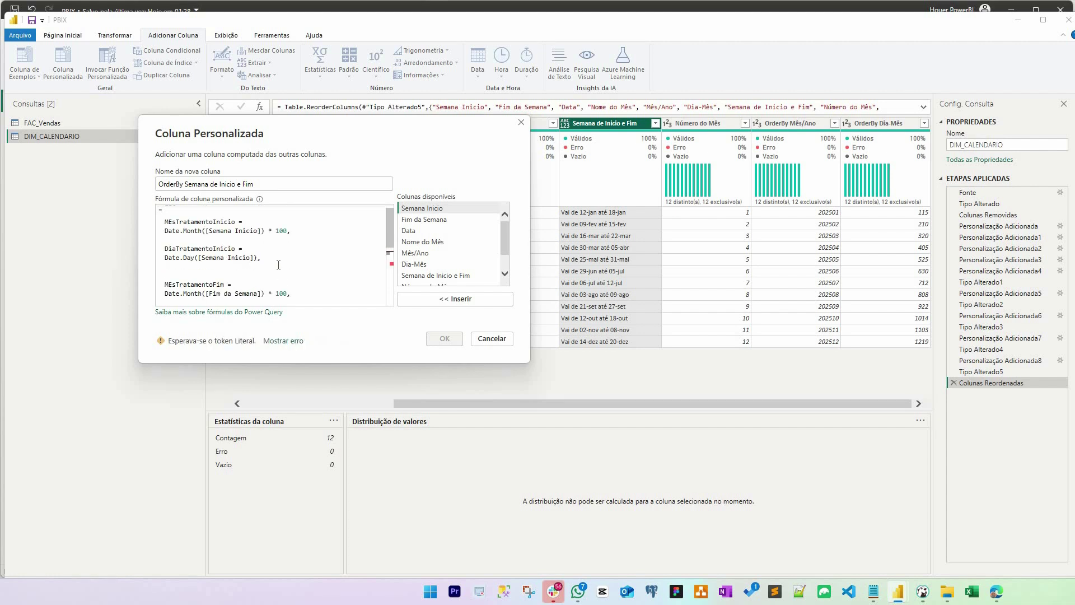
- Review the start and end month and day variable definitions in the custom column formula
drag(297, 232, 193, 216)
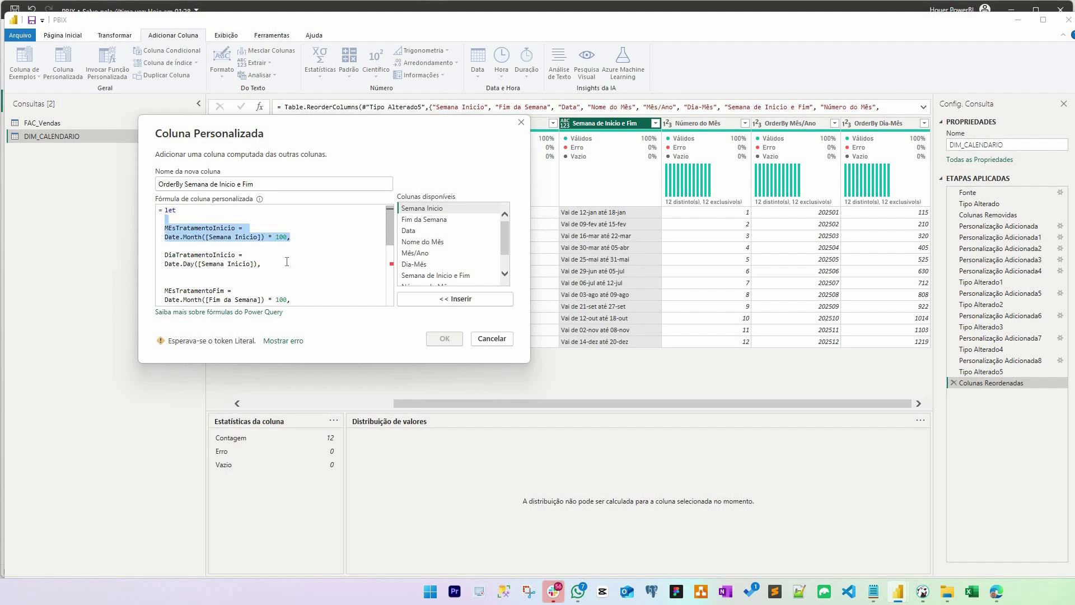
drag(263, 263, 165, 263)
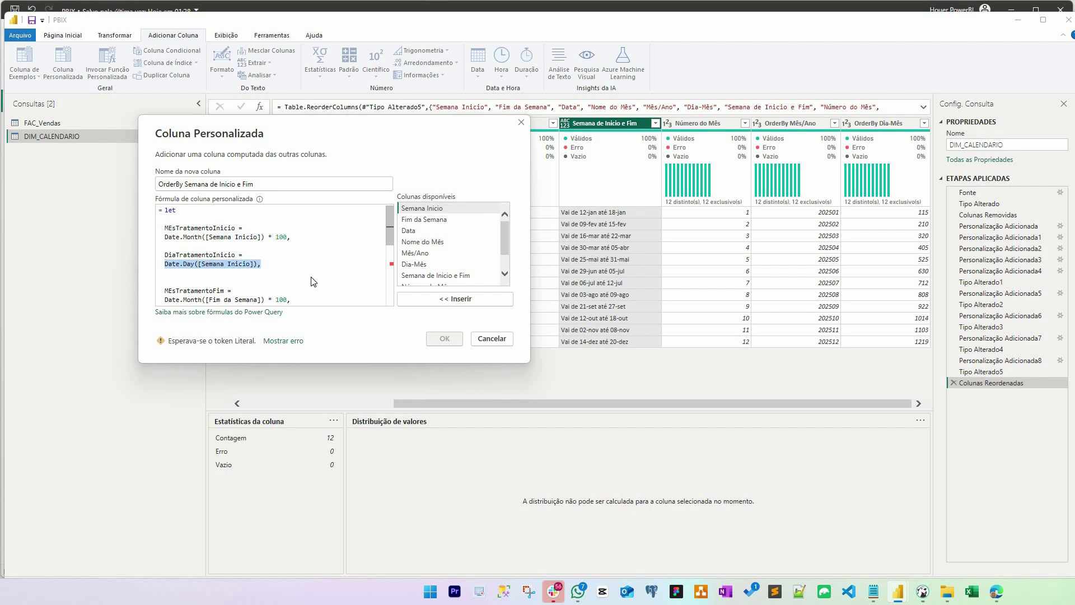
scroll(303, 277, down, 1)
drag(291, 272, 165, 262)
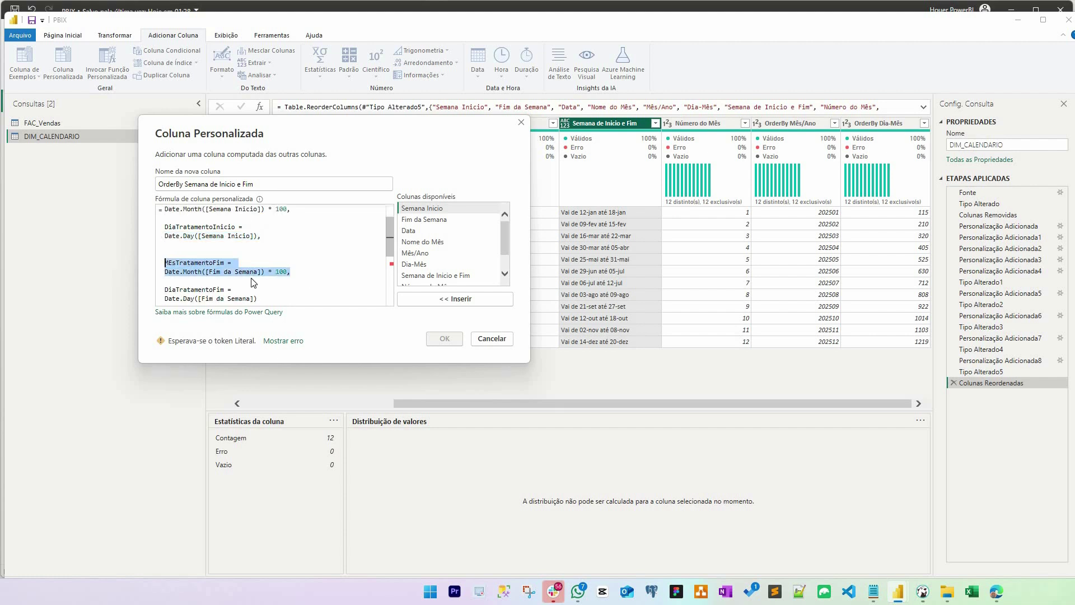
scroll(274, 274, down, 1)
scroll(264, 281, down, 2)
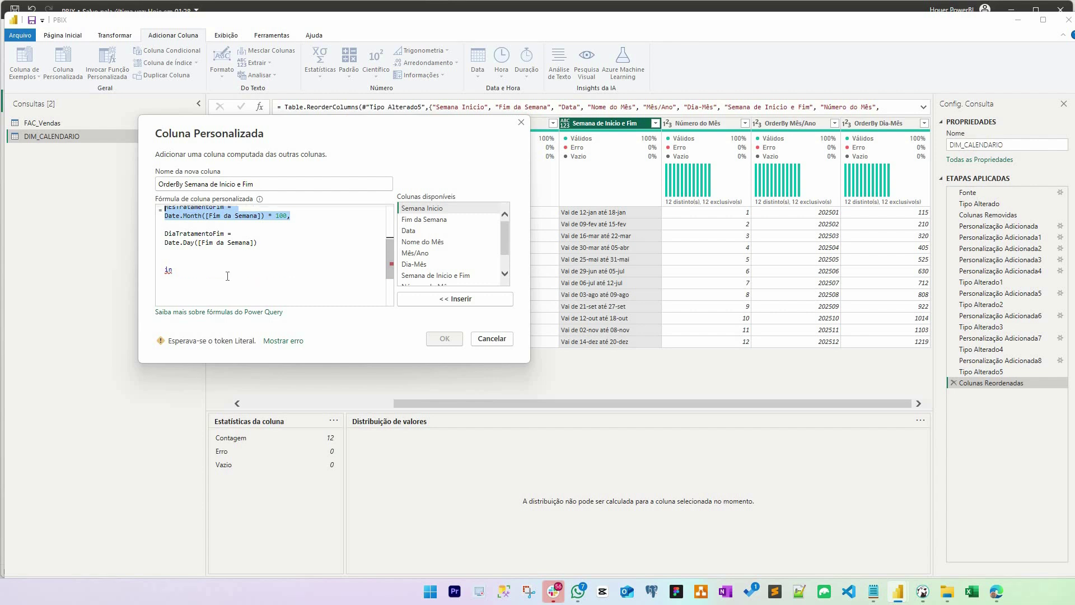
- Below the in keyword, enter the first part of the result: (MEsTratamentoInicio + DiaTratamentoInicio) +
scroll(220, 256, up, 4)
triple_click(201, 228)
key(ctrl+c)
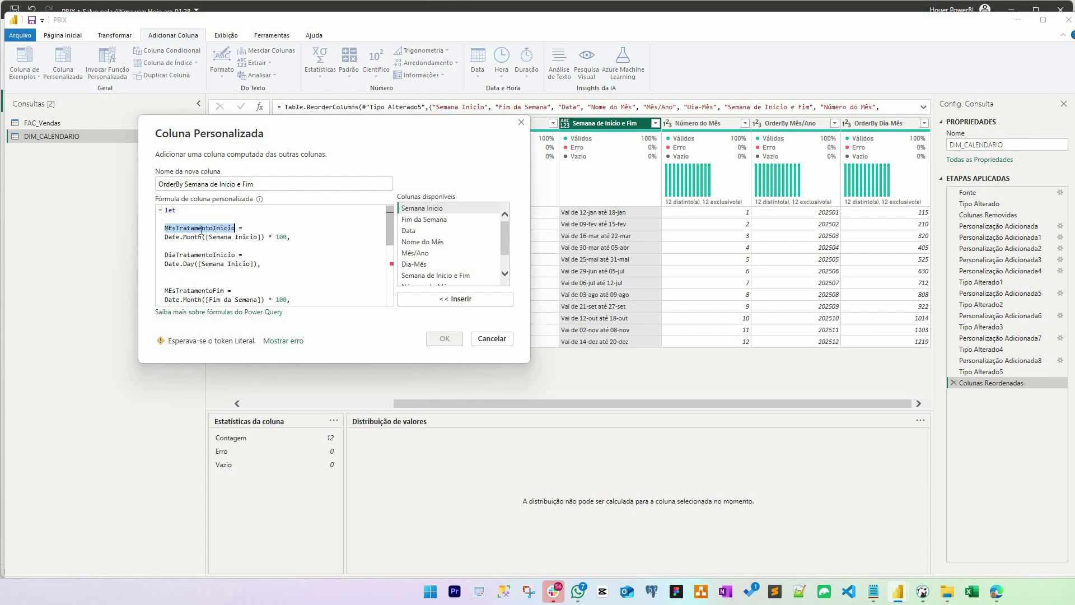
scroll(186, 250, down, 4)
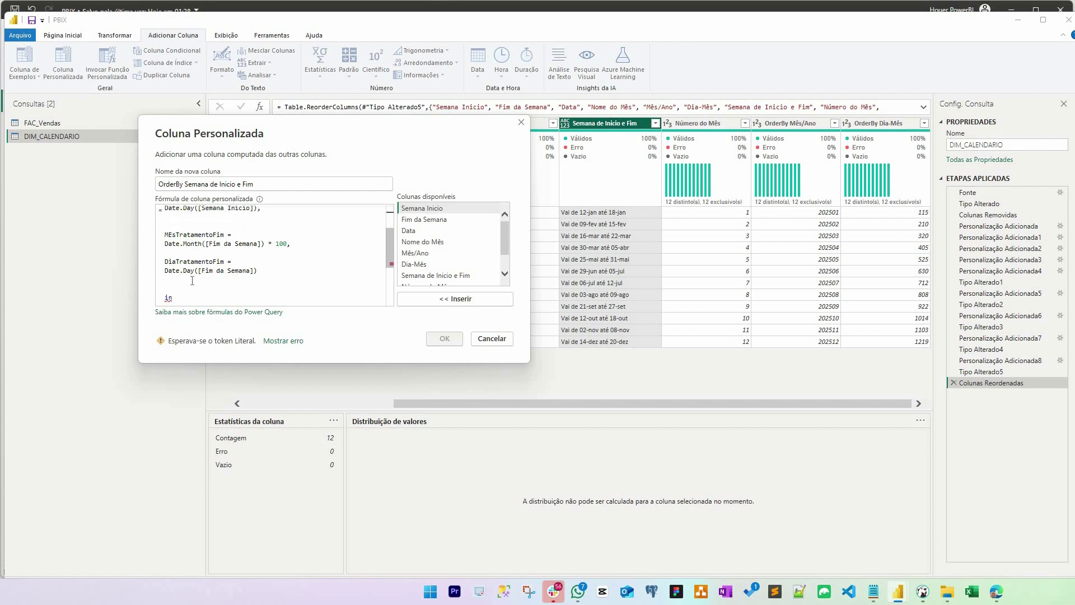
click(175, 252)
key(ctrl+v)
text(()
key(End)
text(+)
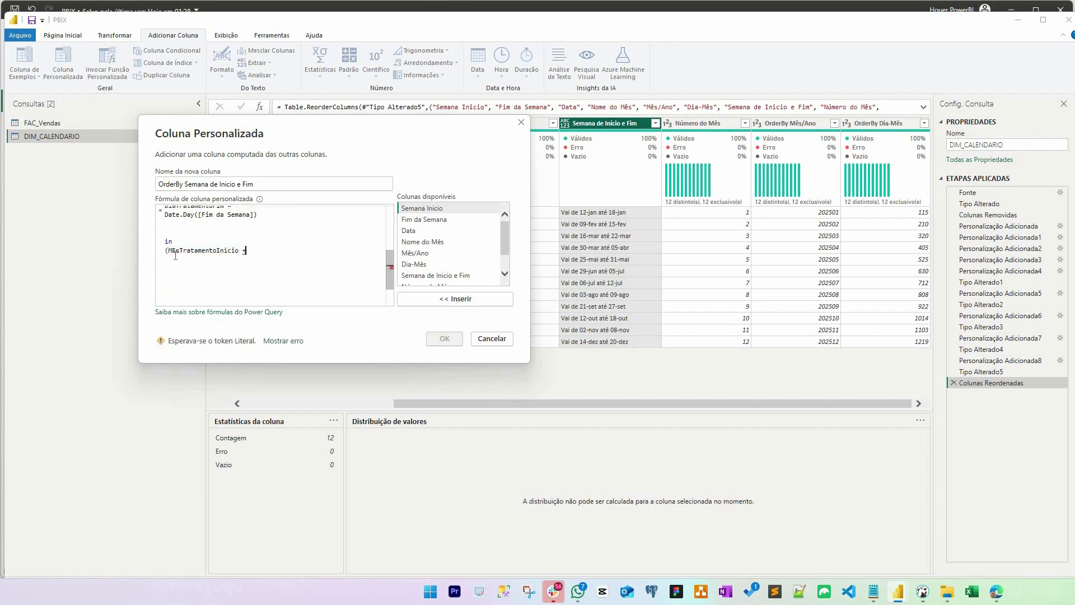
scroll(184, 264, up, 4)
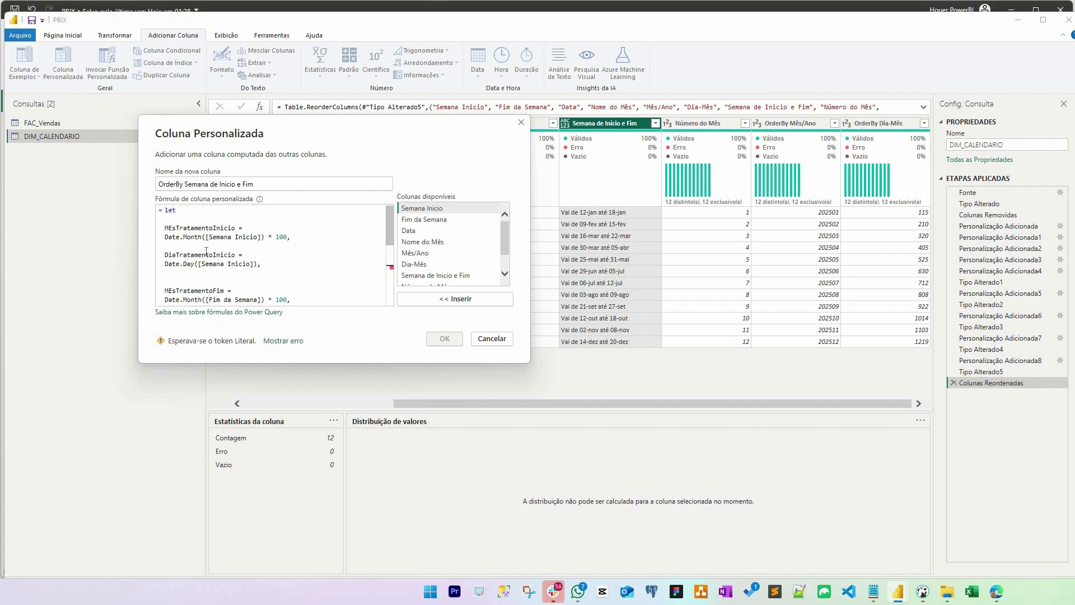
scroll(214, 252, down, 4)
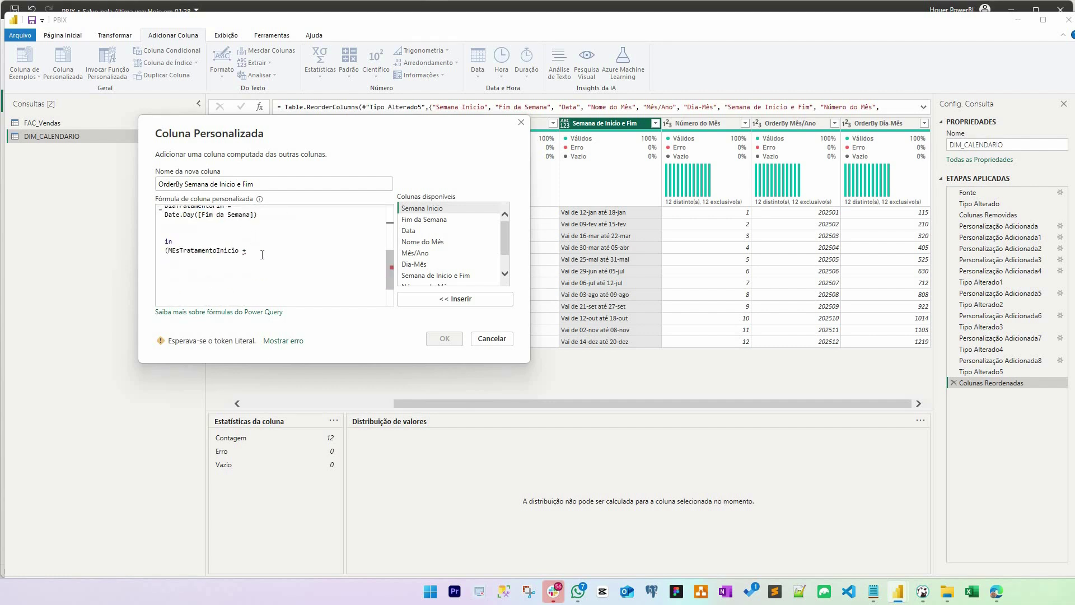
text(DiaTratamentoInicio) +)
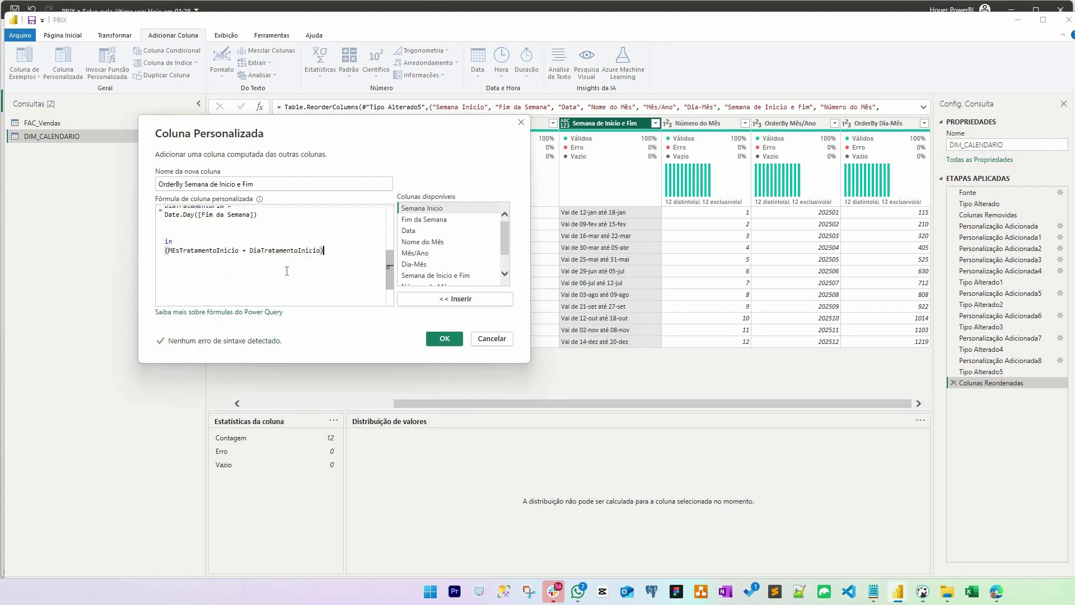
- Start the second group of the result on a new line with (MEsTratamentoFim +
key(Return)
text(()
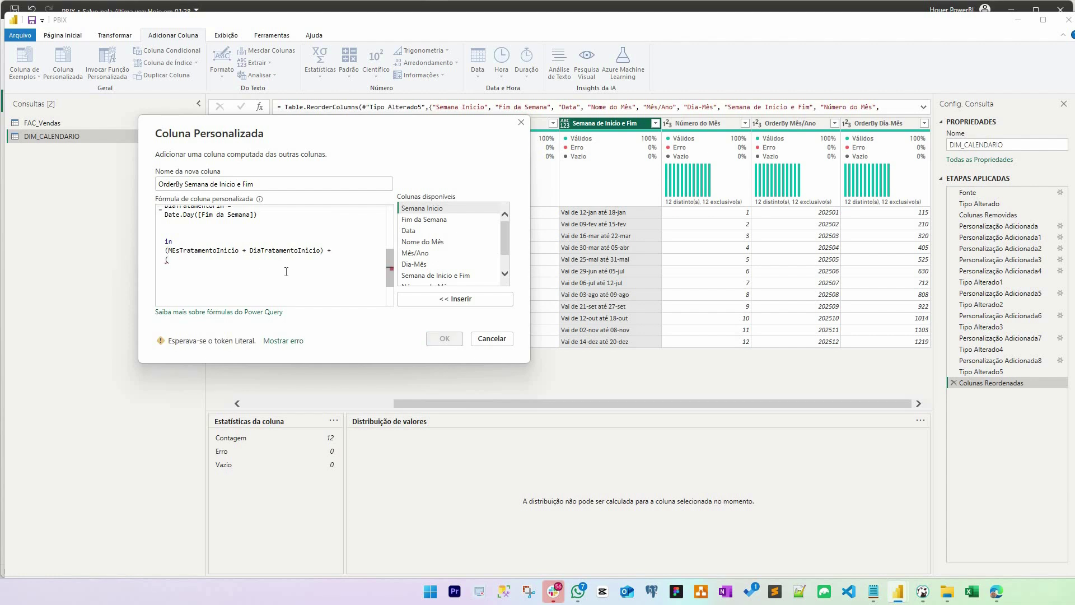
scroll(249, 256, up, 1)
scroll(219, 238, up, 1)
double_click(214, 237)
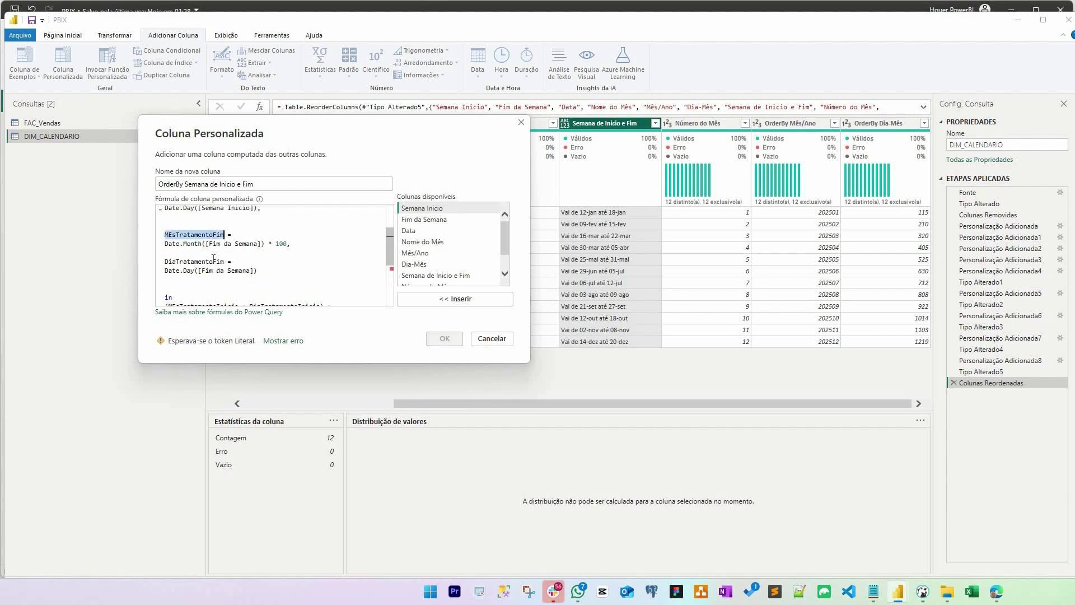
scroll(196, 285, down, 1)
key(ctrl+c)
click(193, 291)
key(ctrl+v)
text(+)
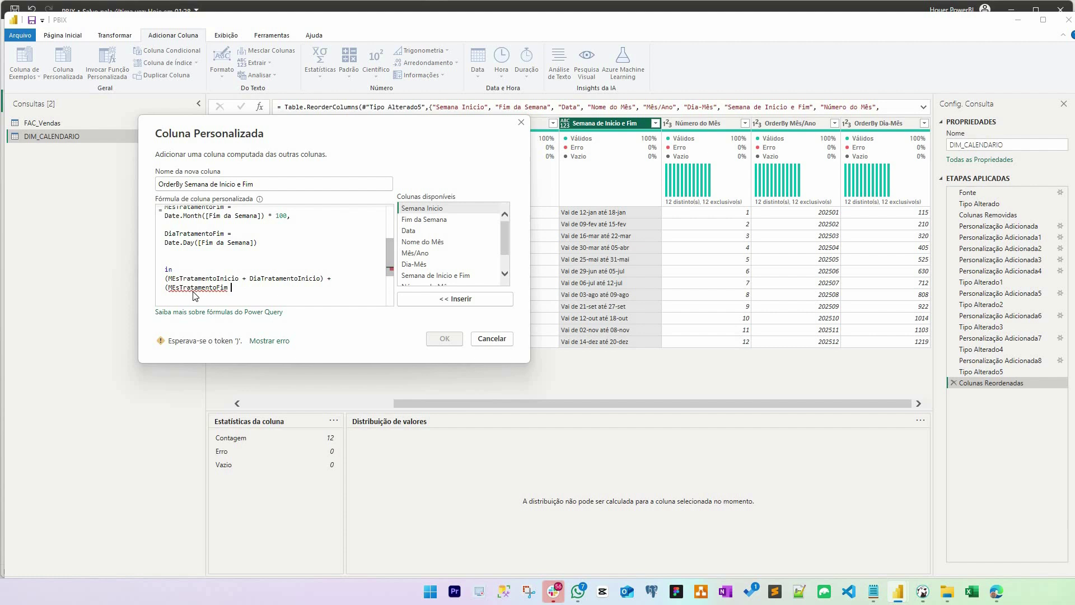
- Complete the second group with DiaTratamentoFim and a closing parenthesis, and create the OrderBy Semana de Inicio e Fim column
double_click(202, 234)
key(ctrl+c)
click(261, 288)
key(ctrl+v)
text())
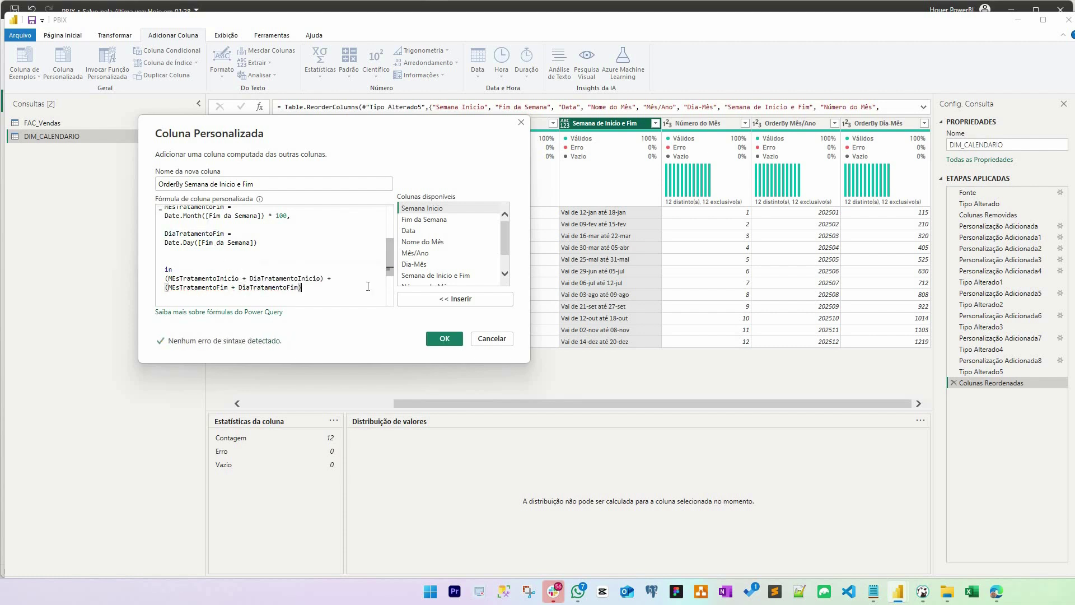
drag(335, 278, 422, 334)
click(442, 338)
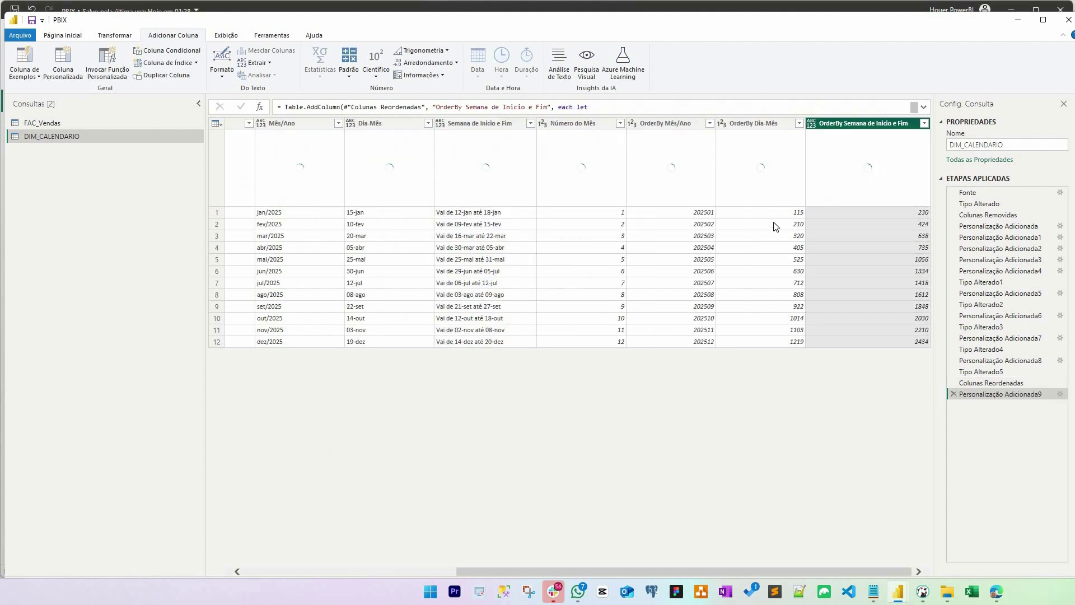
- Set the OrderBy Semana de Inicio e Fim column's type to Número Inteiro, and close and apply the query changes
mouse_move(780, 199)
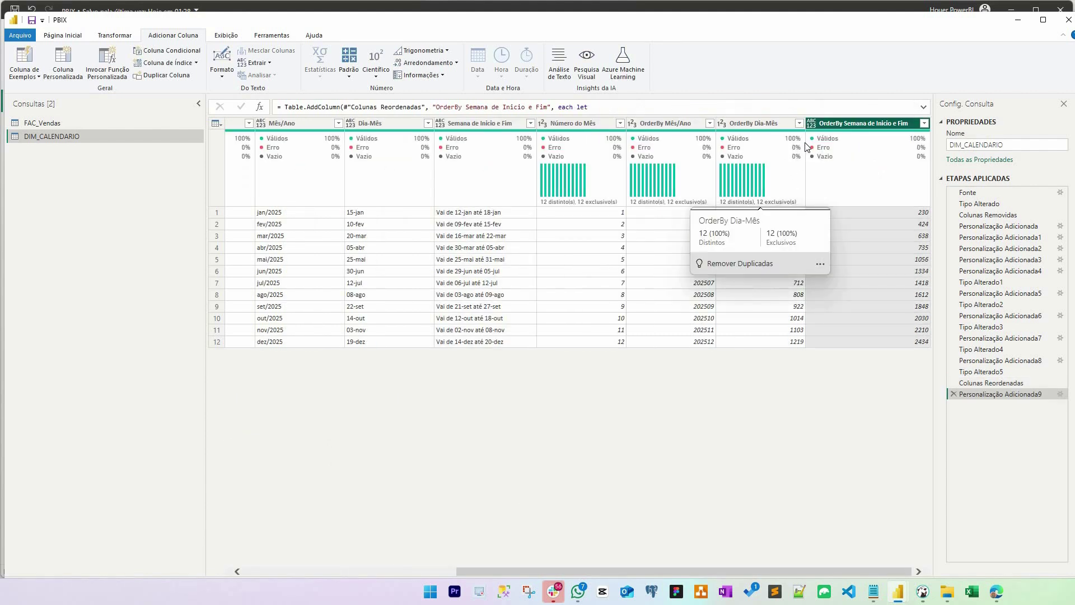
click(490, 125)
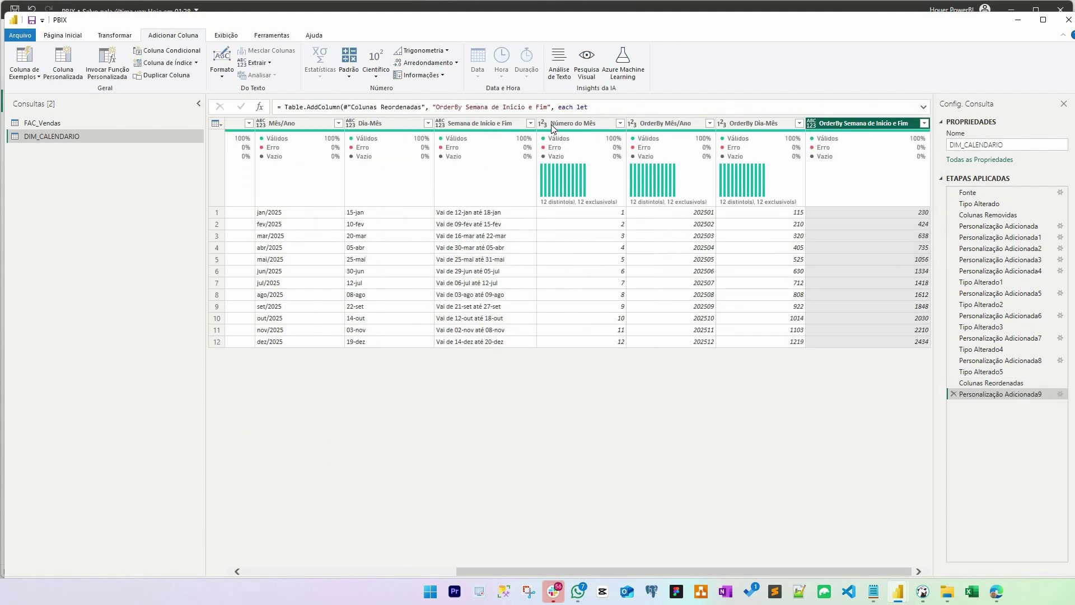
click(812, 122)
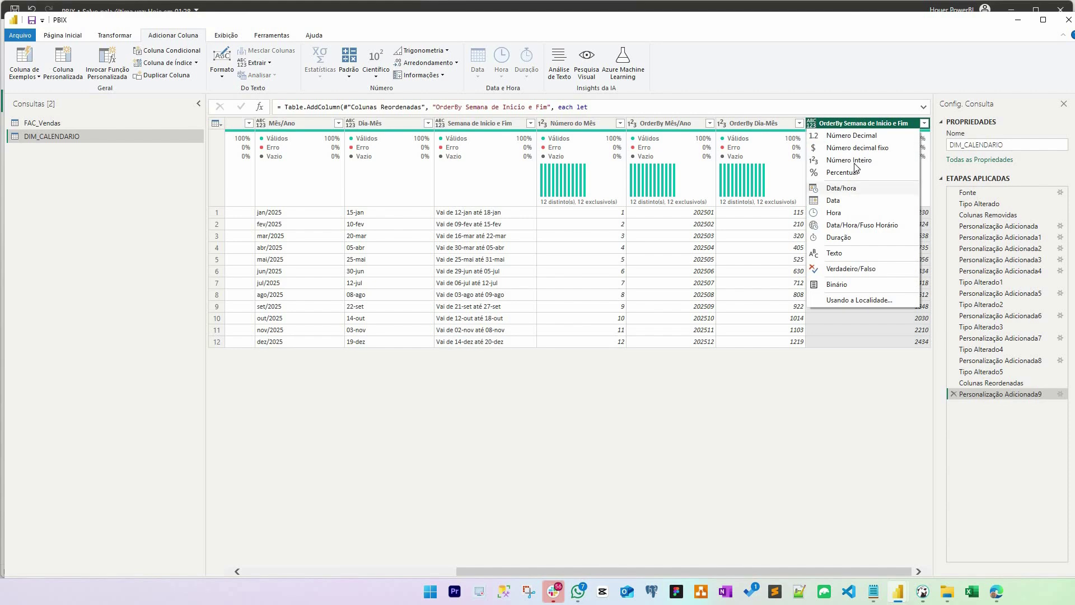
click(72, 36)
click(21, 57)
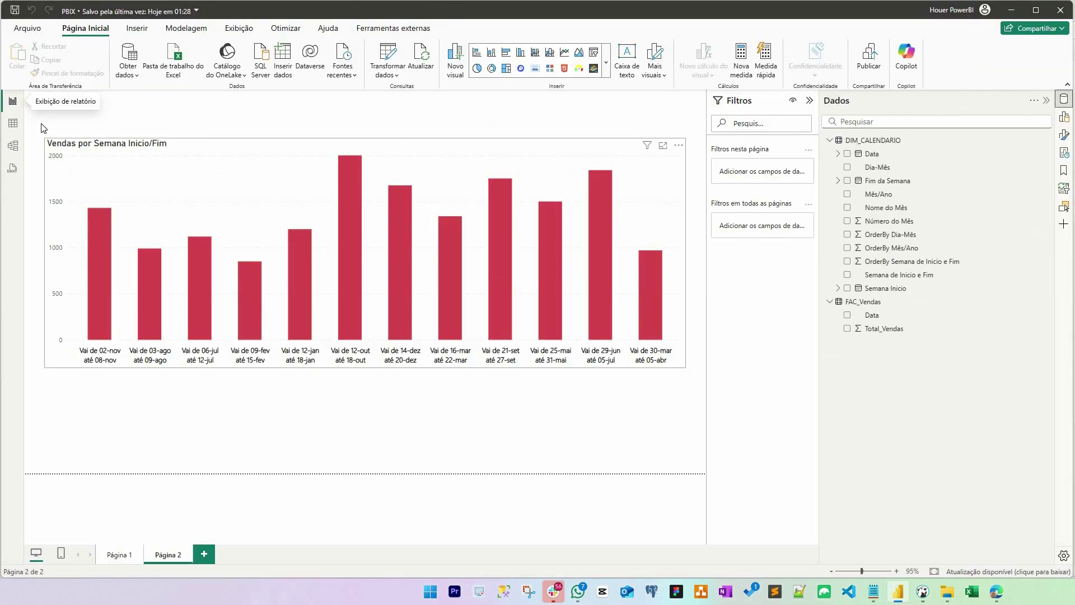
- In the table view, sort the Semana de Inicio e Fim column by OrderBy Semana de Inicio e Fim and return to the report
click(13, 123)
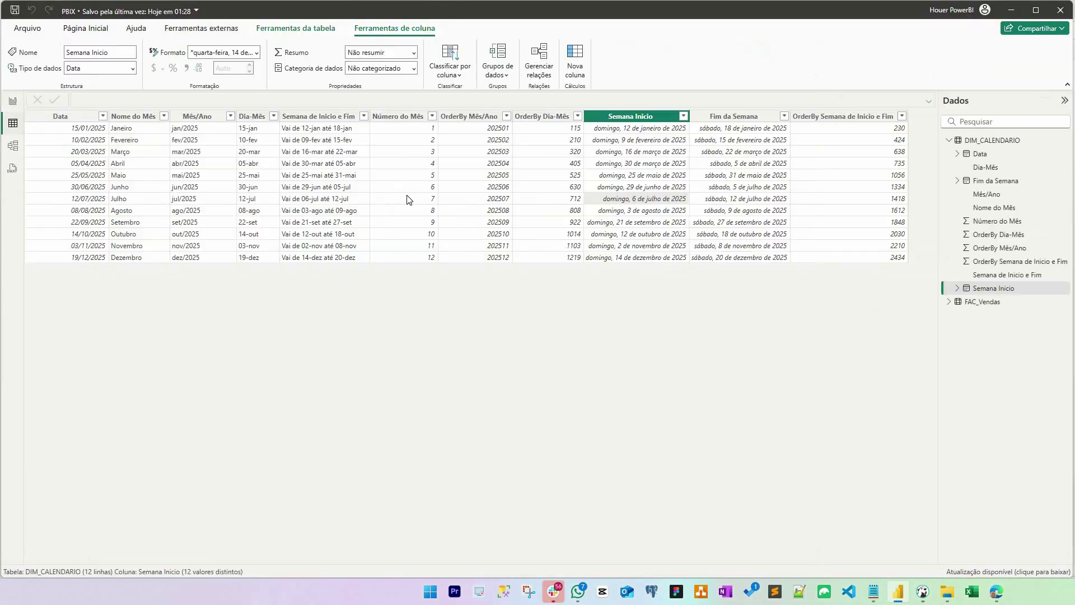
click(334, 119)
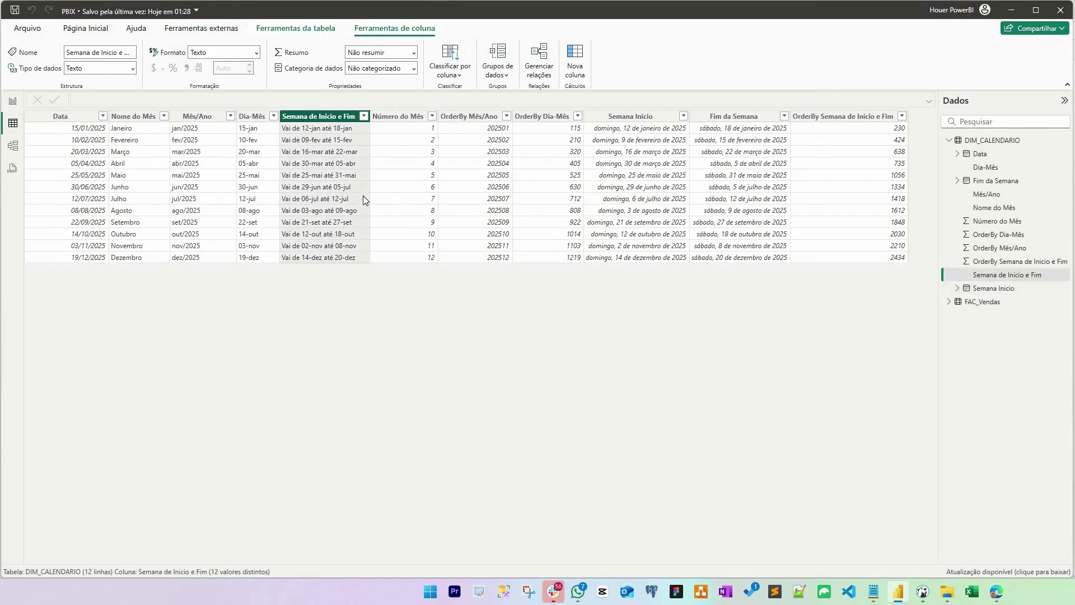
click(461, 71)
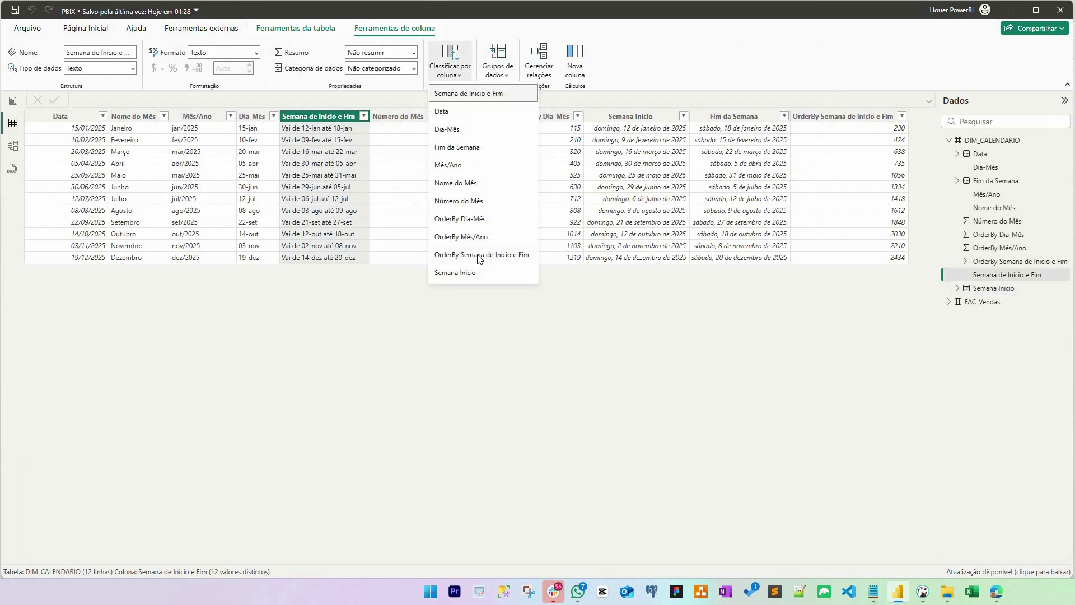
click(480, 257)
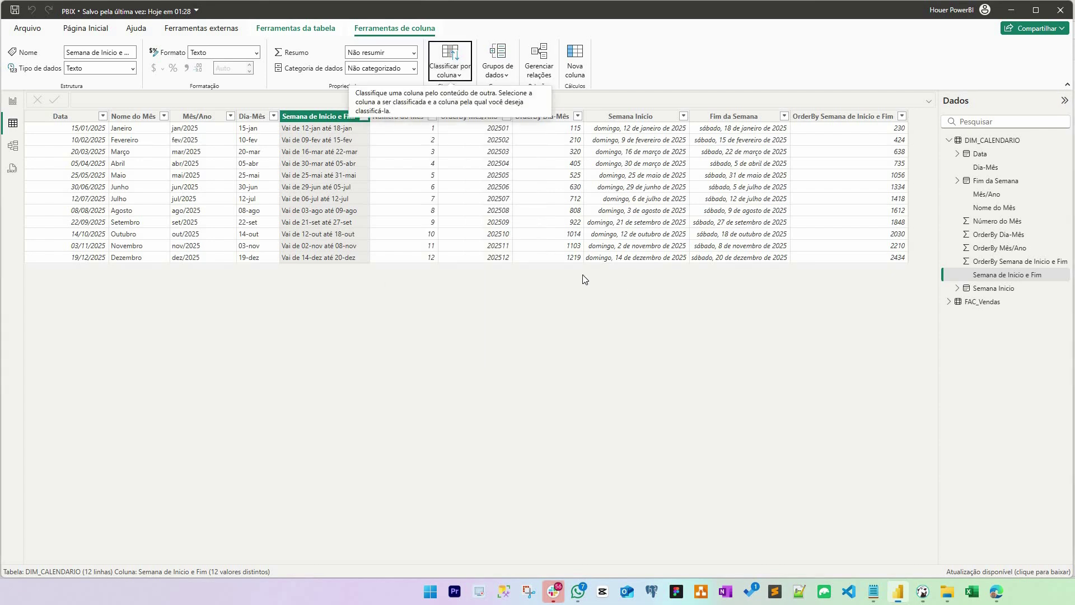
click(13, 101)
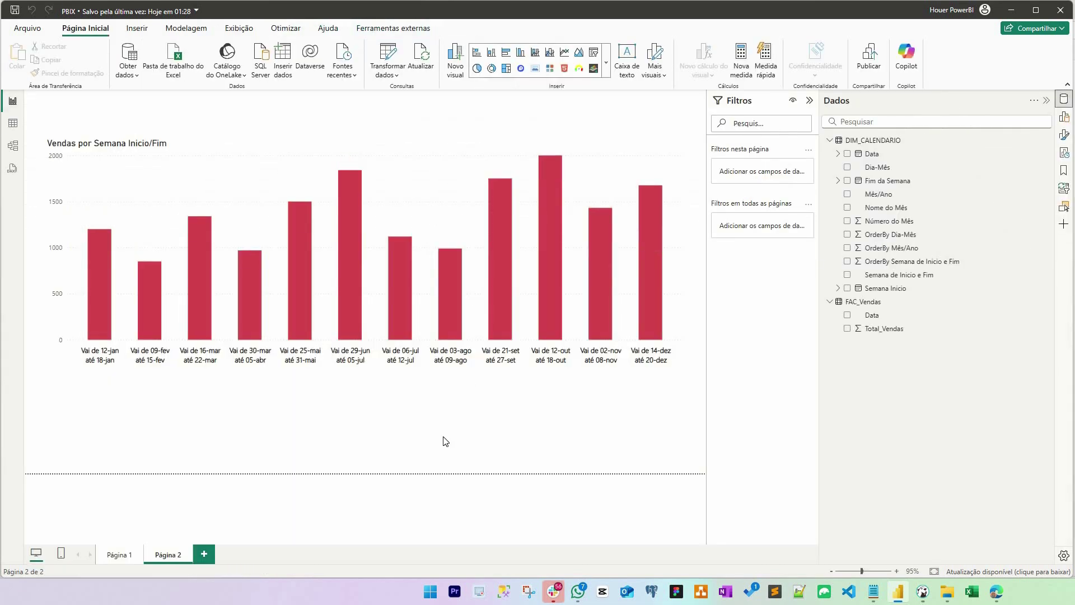